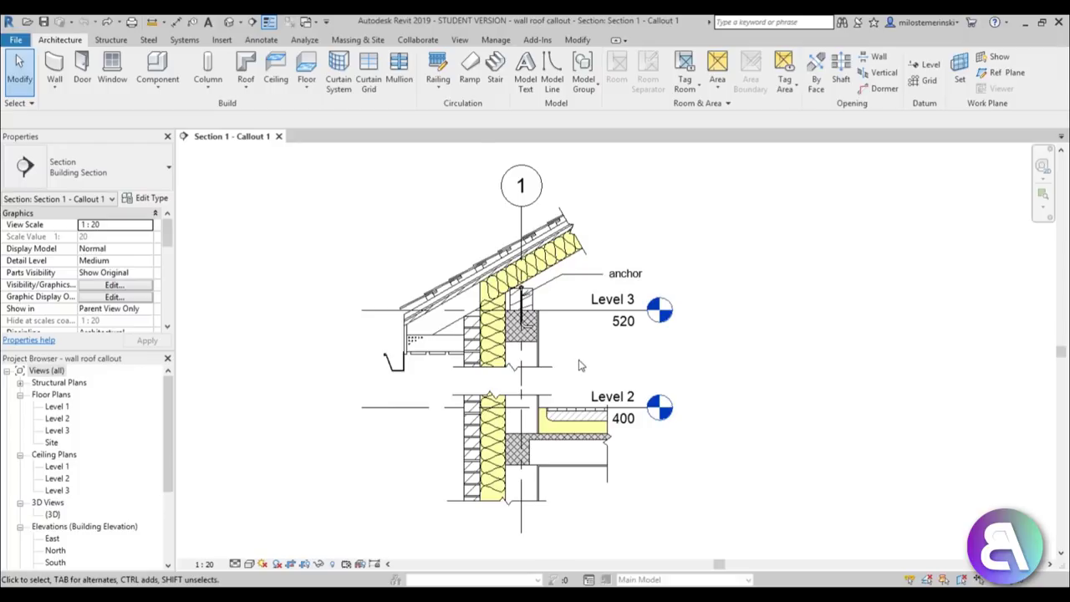
Step: Inspect the roof's shingle repeating detail and browse the detail component types list
{"action": "scroll", "coordinate": [494, 250], "scroll_direction": "up", "scroll_amount": 2}
{"action": "scroll", "coordinate": [493, 251], "scroll_direction": "up", "scroll_amount": 2}
{"action": "scroll", "coordinate": [493, 251], "scroll_direction": "up", "scroll_amount": 1}
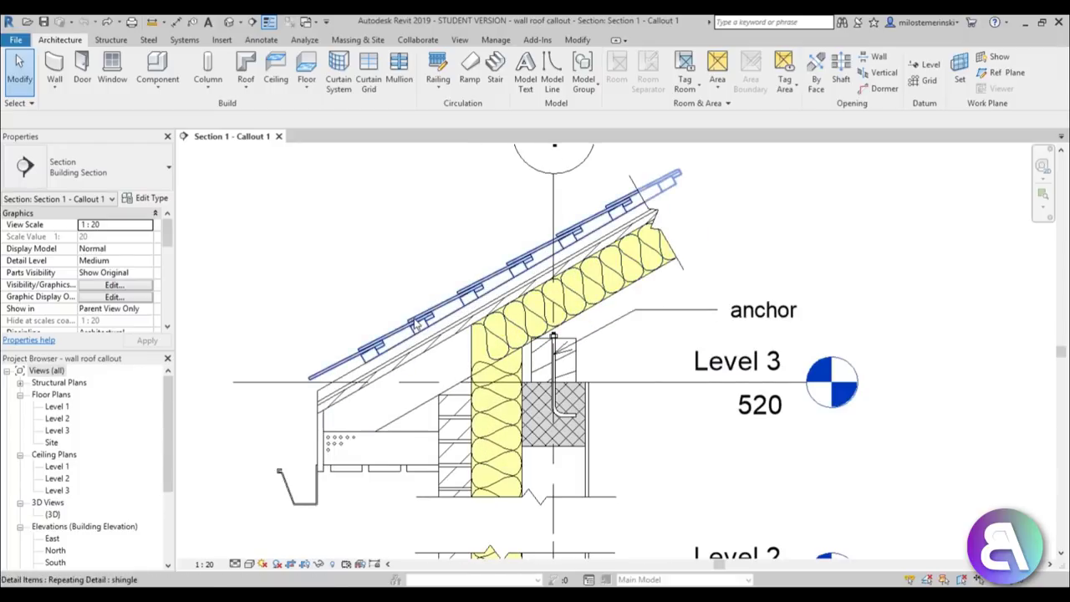
{"action": "left_click", "coordinate": [415, 326]}
{"action": "left_click", "coordinate": [392, 274]}
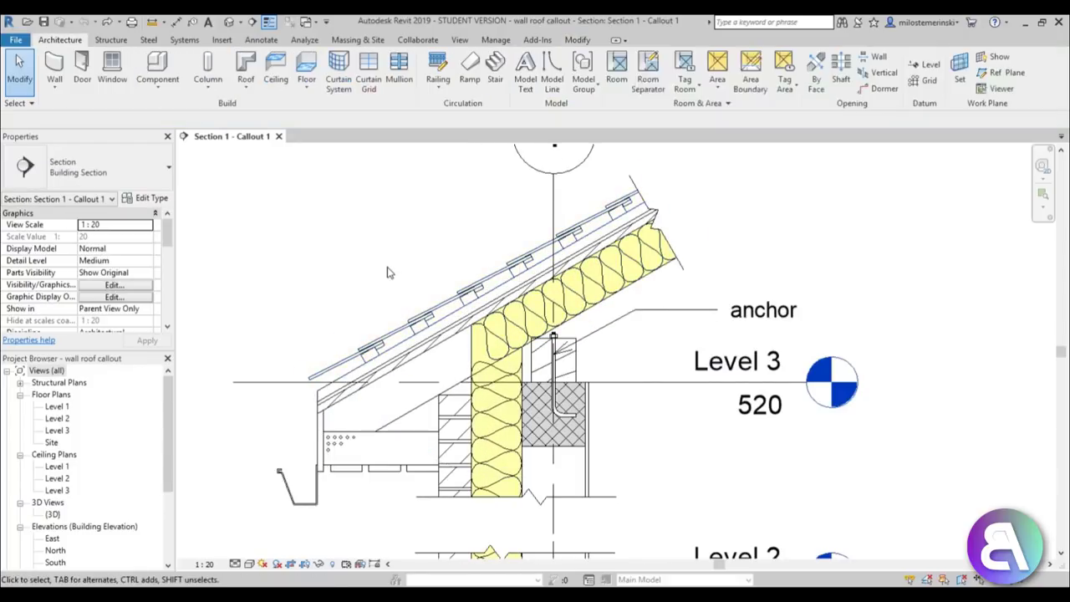
{"action": "left_click", "coordinate": [260, 40]}
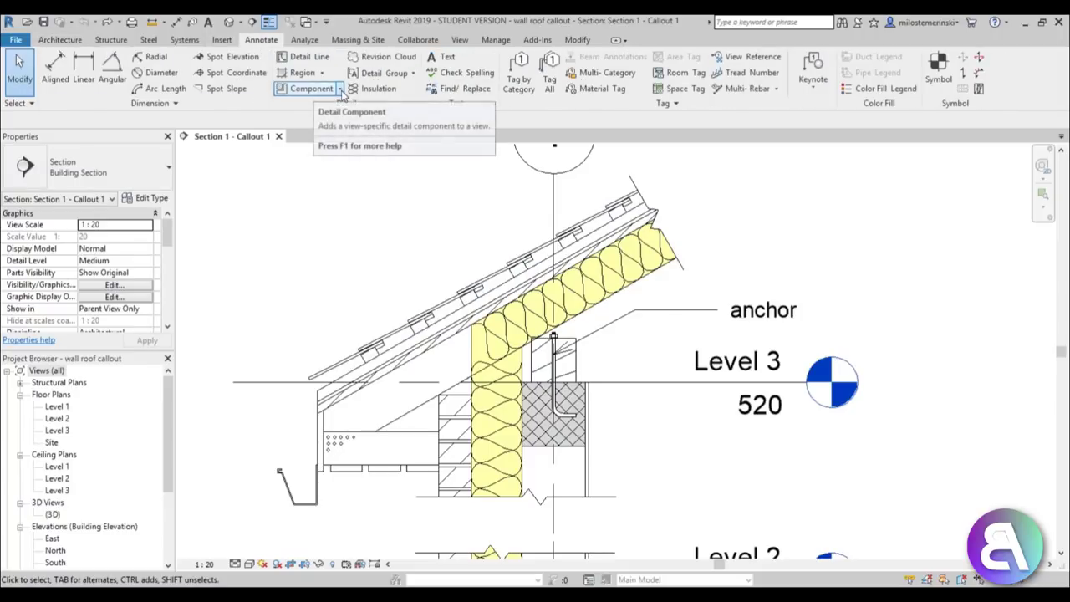
{"action": "left_click", "coordinate": [339, 90]}
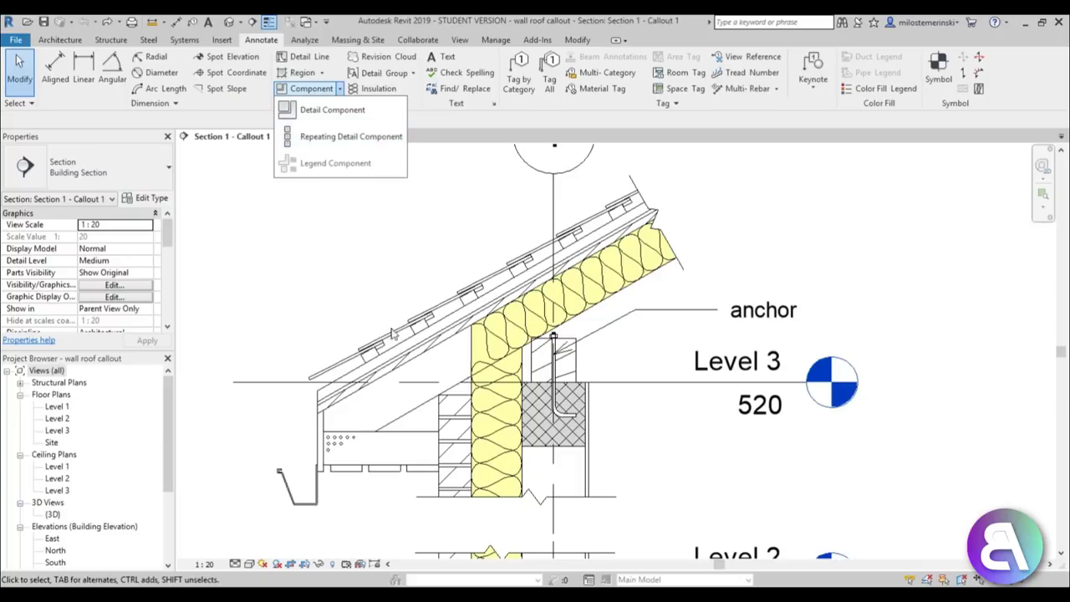
{"action": "left_click", "coordinate": [627, 216]}
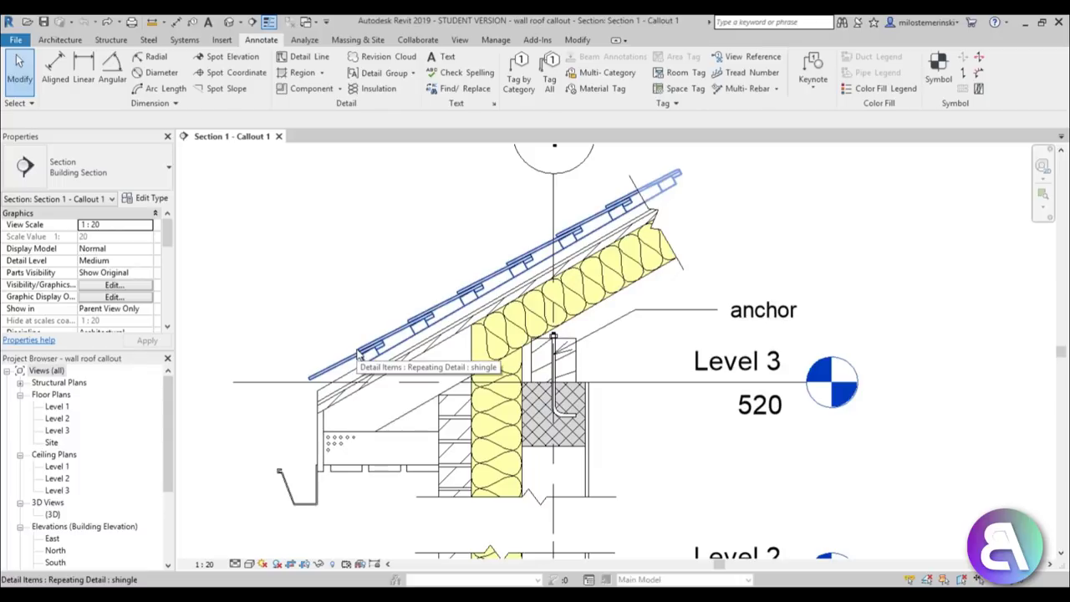
Step: Adjust the section view and re-examine the repeating tile detail on the roof
{"action": "scroll", "coordinate": [367, 352], "scroll_direction": "up", "scroll_amount": 3}
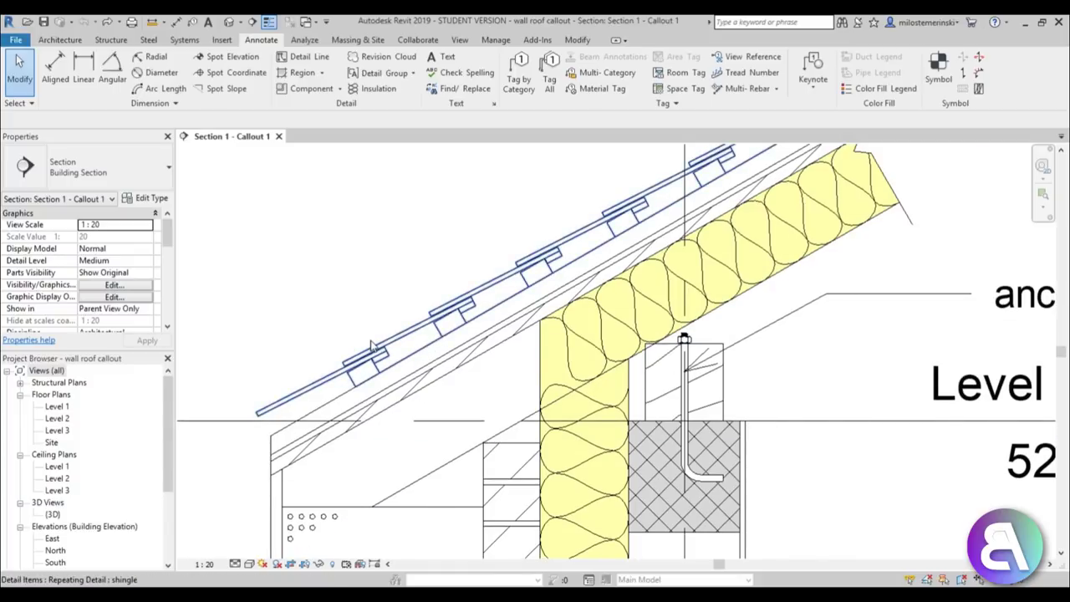
{"action": "scroll", "coordinate": [389, 338], "scroll_direction": "down", "scroll_amount": 1}
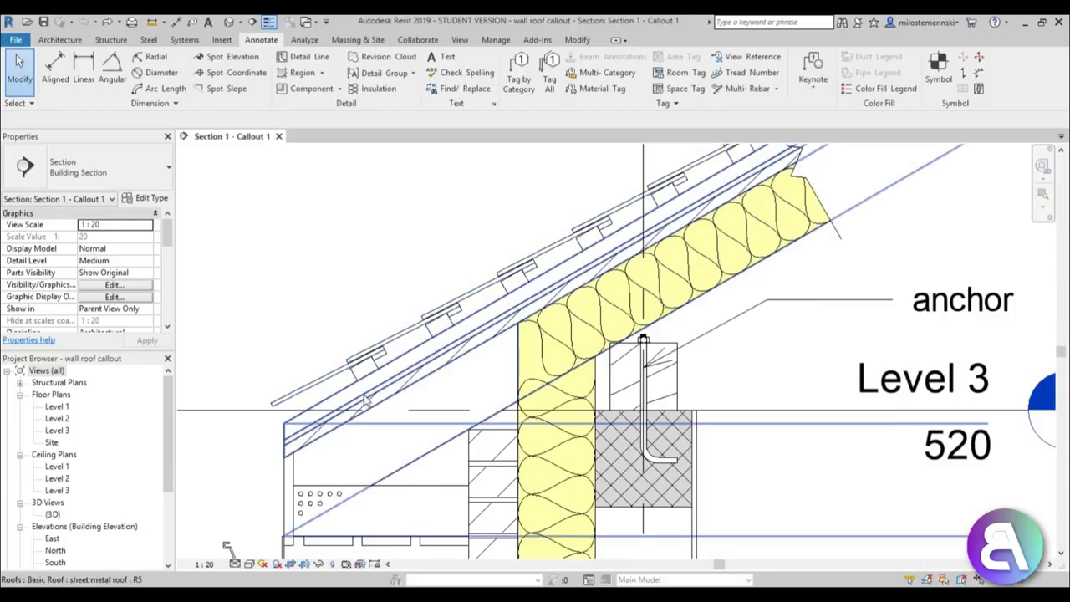
{"action": "middle_click_drag", "start_coordinate": [411, 320], "coordinate": [411, 322]}
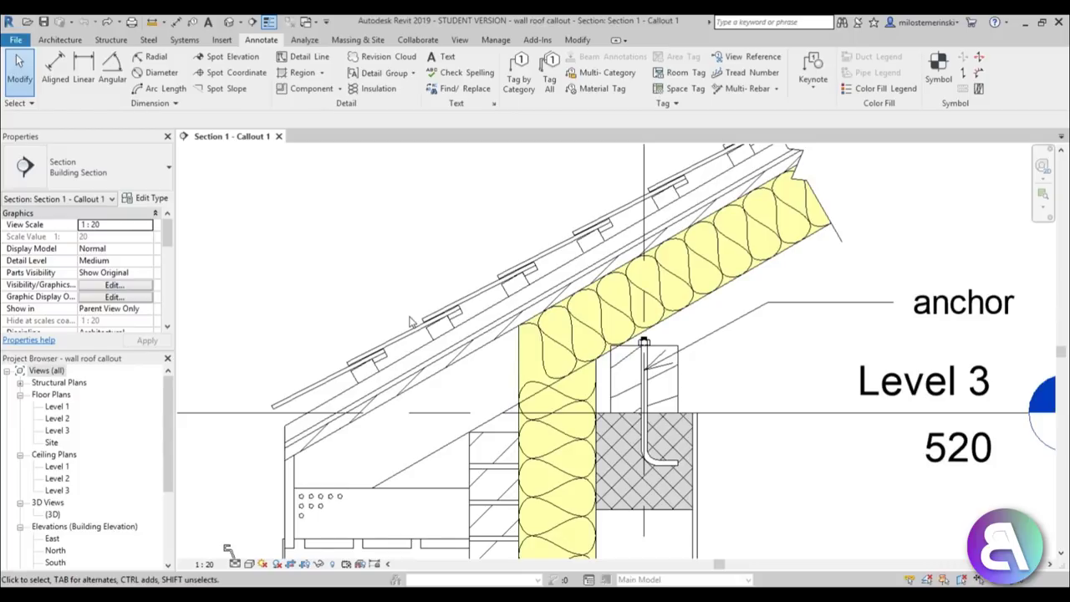
{"action": "scroll", "coordinate": [595, 297], "scroll_direction": "down", "scroll_amount": 2}
{"action": "scroll", "coordinate": [382, 279], "scroll_direction": "down", "scroll_amount": 1}
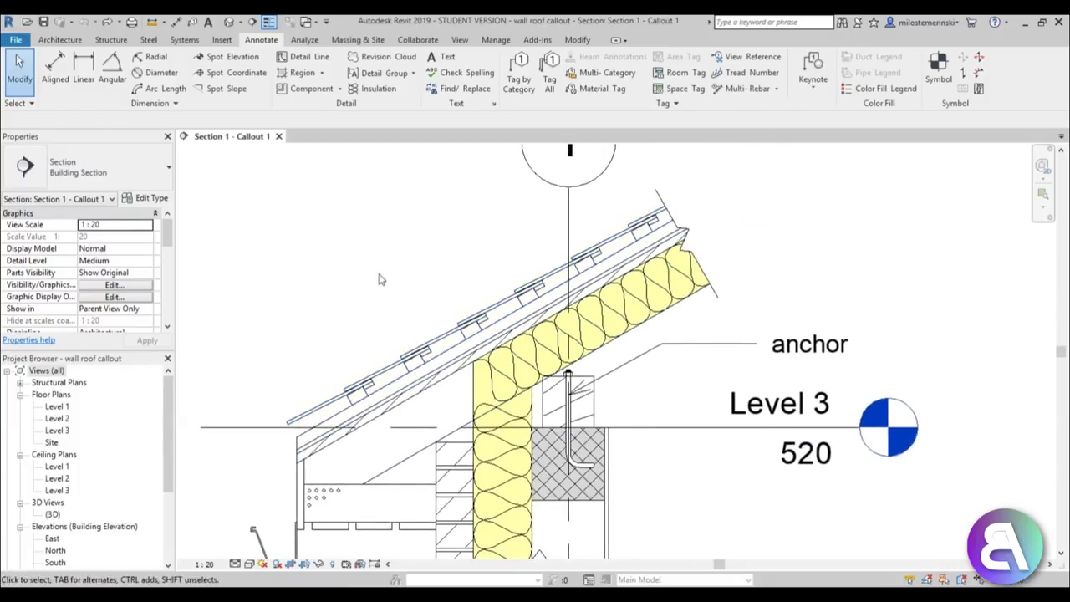
{"action": "scroll", "coordinate": [437, 295], "scroll_direction": "down", "scroll_amount": 1}
{"action": "left_click", "coordinate": [447, 299]}
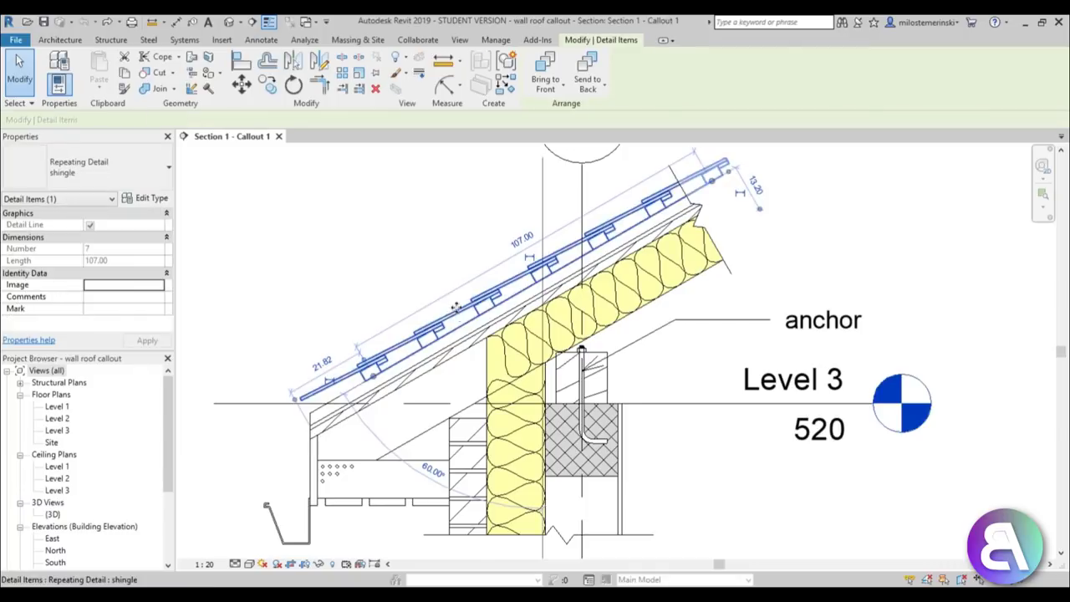
{"action": "left_click", "coordinate": [412, 270]}
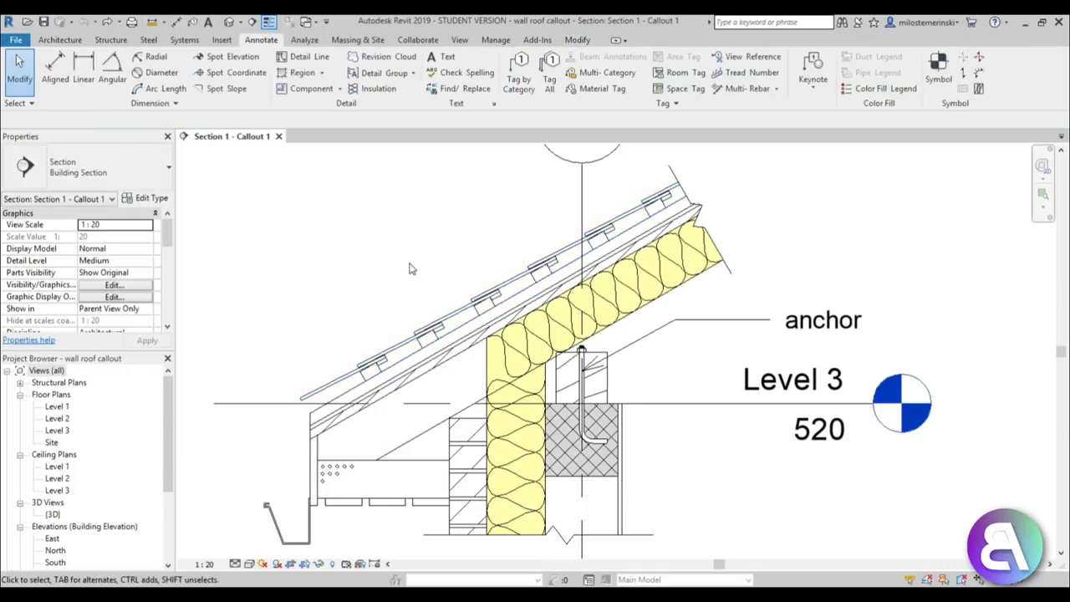
Step: Create a new family from the English folder's Metric Detail Item.rft template
{"action": "left_click", "coordinate": [13, 42]}
{"action": "mouse_move", "coordinate": [46, 90]}
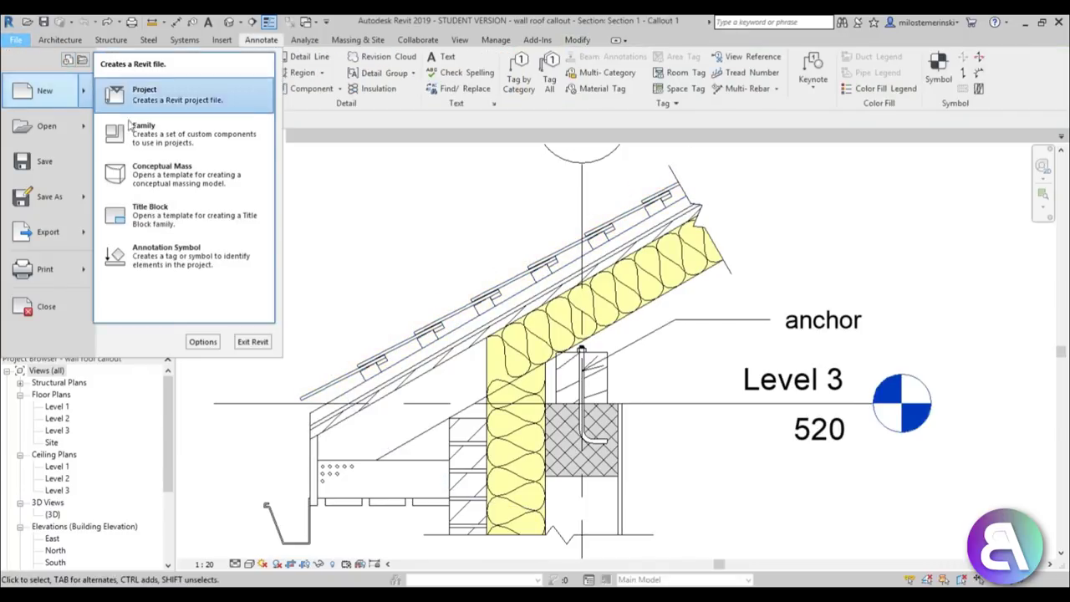
{"action": "left_click", "coordinate": [138, 132]}
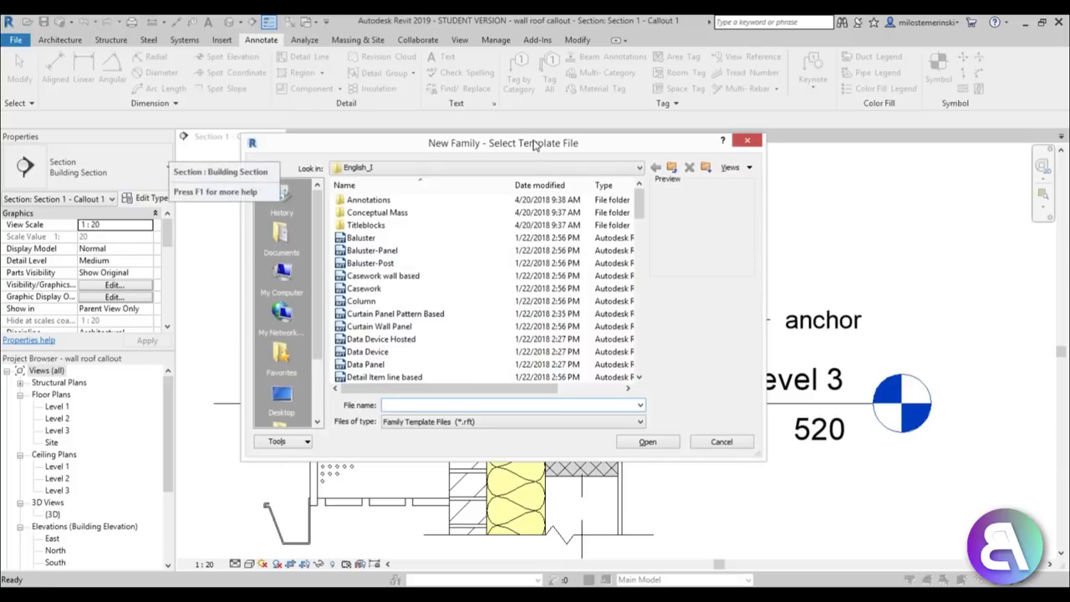
{"action": "mouse_move", "coordinate": [535, 148]}
{"action": "left_mouse_down"}
{"action": "mouse_move", "coordinate": [515, 142]}
{"action": "mouse_move", "coordinate": [543, 146]}
{"action": "left_mouse_up"}
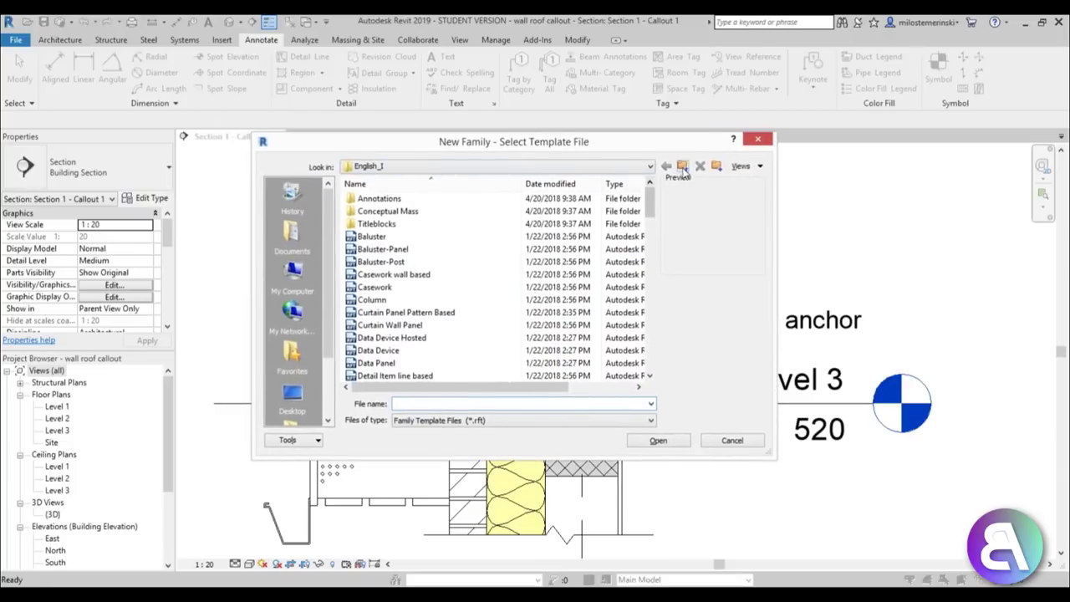
{"action": "left_click", "coordinate": [682, 166]}
{"action": "double_click", "coordinate": [389, 226]}
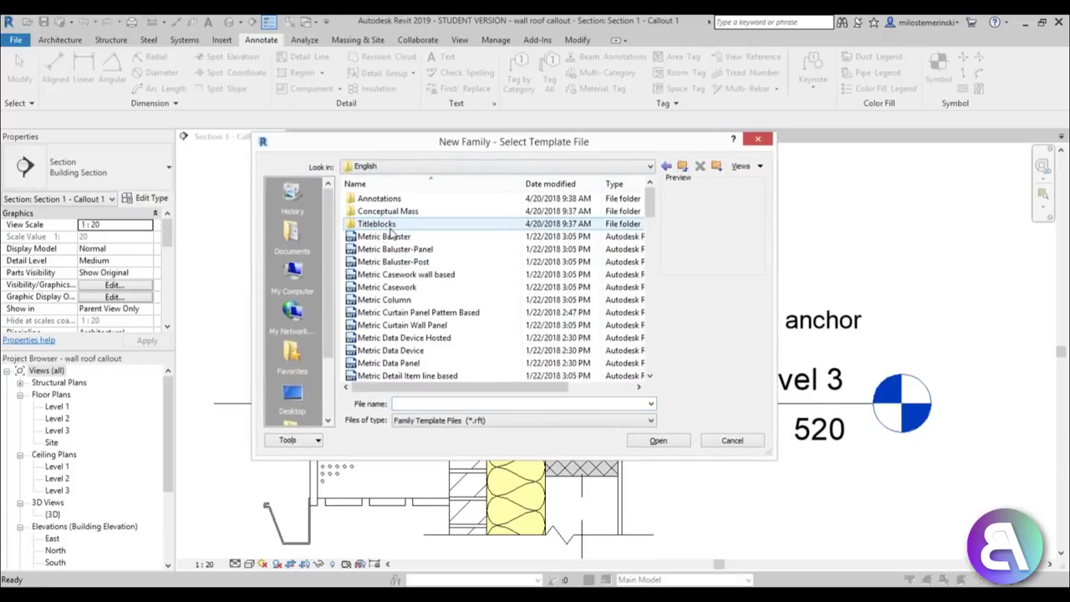
{"action": "left_click_drag", "start_coordinate": [651, 201], "coordinate": [652, 225]}
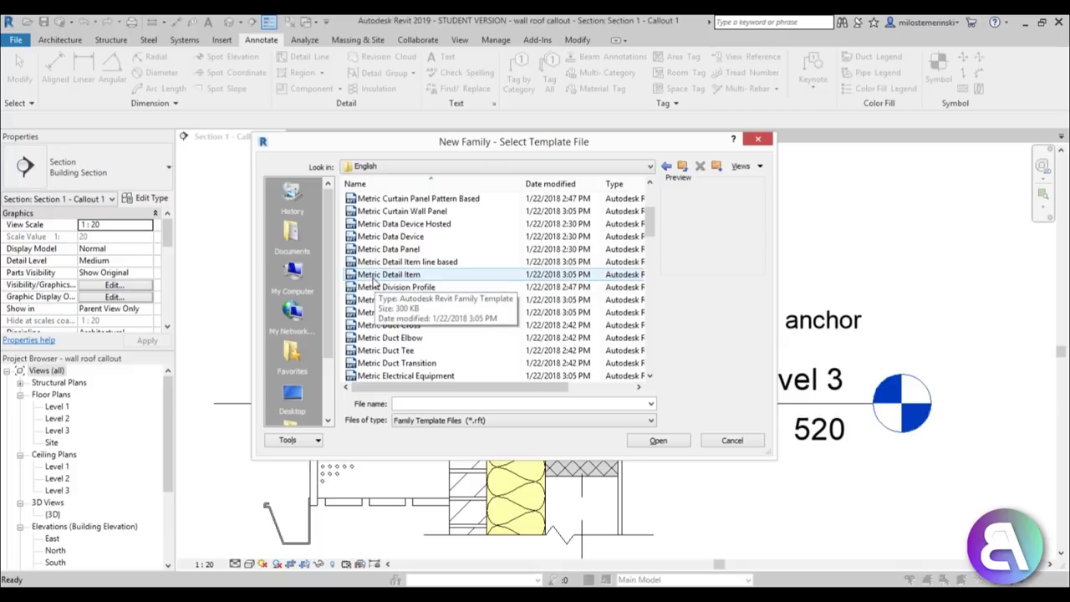
{"action": "double_click", "coordinate": [381, 280]}
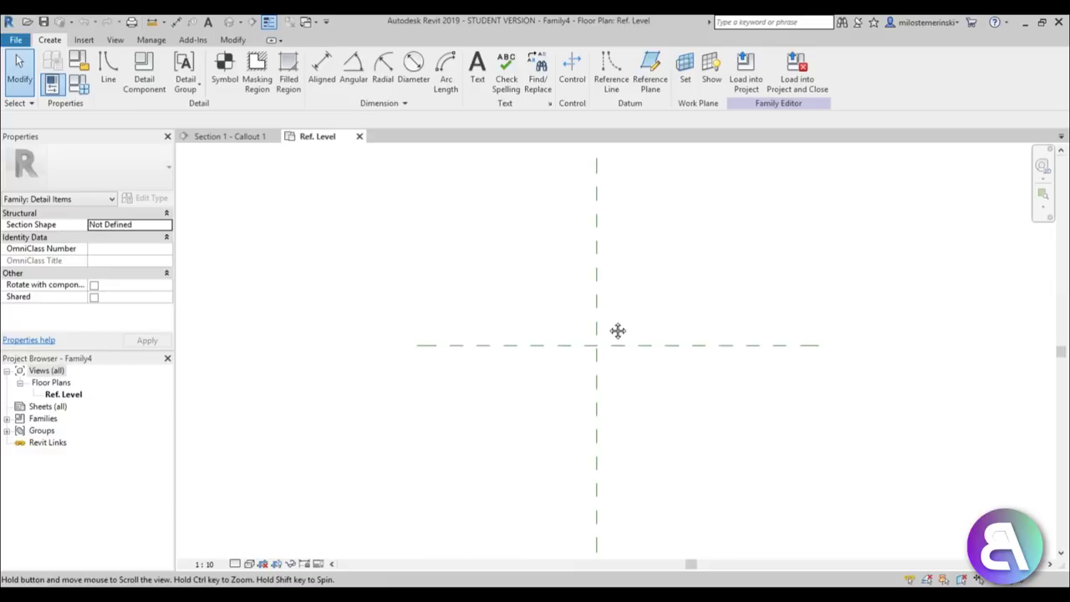
Step: Draw a single horizontal detail line on the family canvas
{"action": "middle_click_drag", "start_coordinate": [616, 332], "coordinate": [494, 329]}
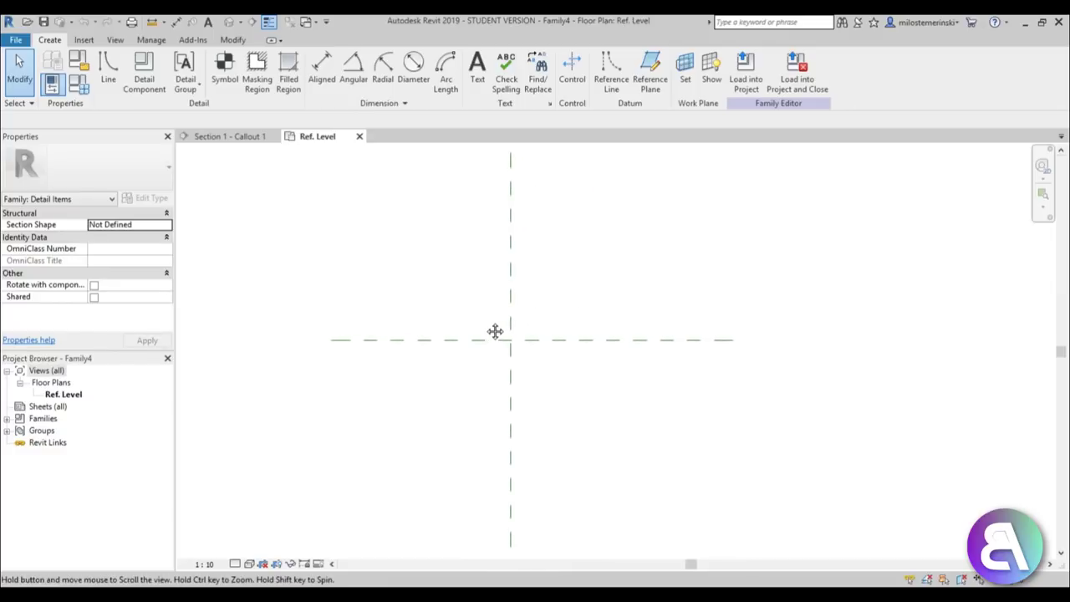
{"action": "left_click", "coordinate": [109, 80]}
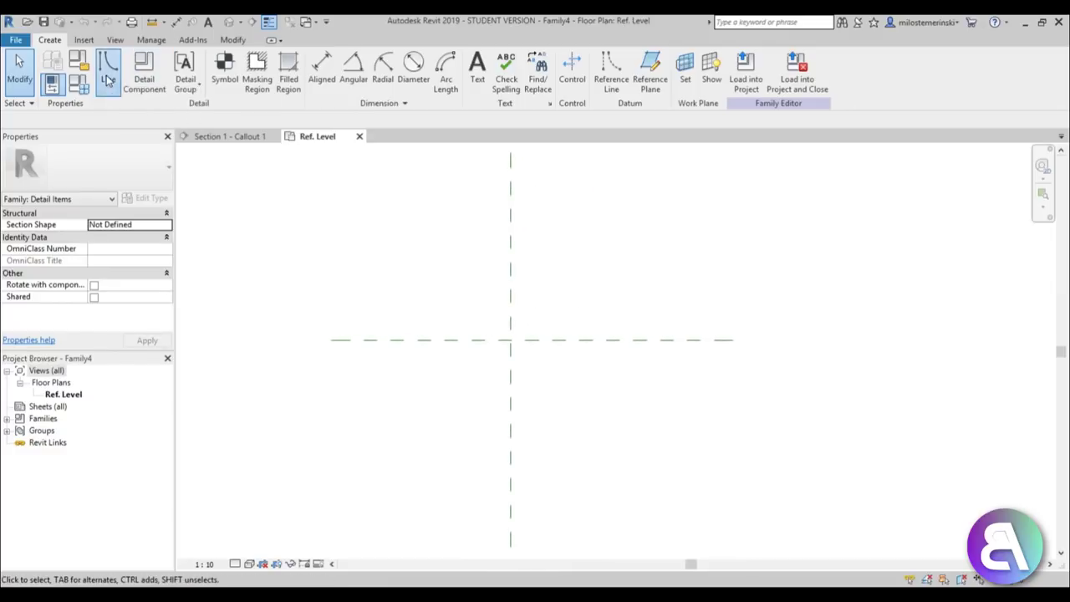
{"action": "scroll", "coordinate": [480, 282], "scroll_direction": "up", "scroll_amount": 2}
{"action": "middle_click_drag", "start_coordinate": [456, 313], "coordinate": [505, 354]}
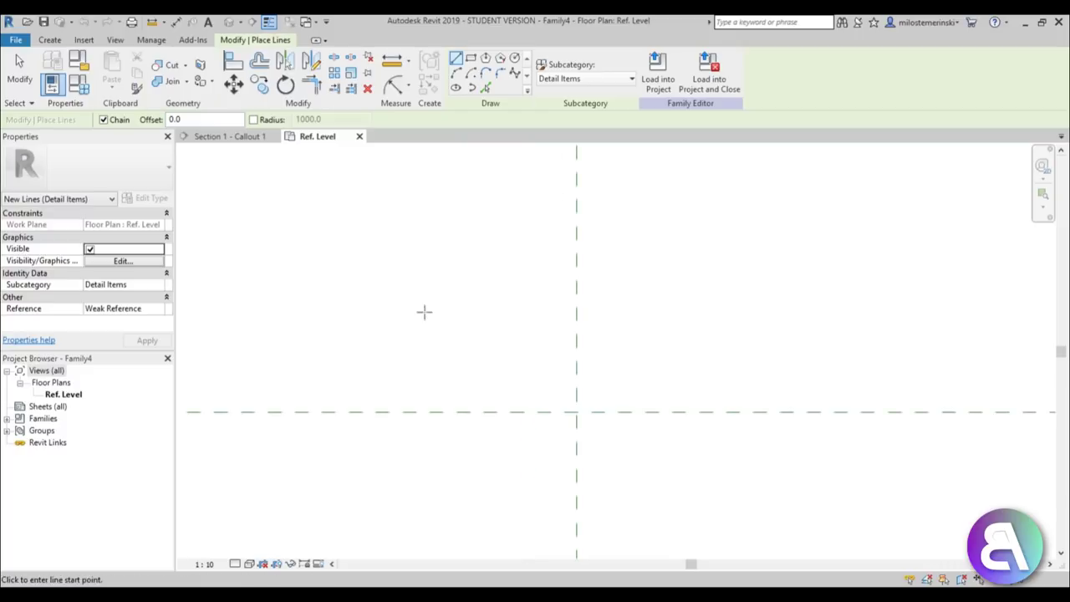
{"action": "left_click", "coordinate": [404, 304]}
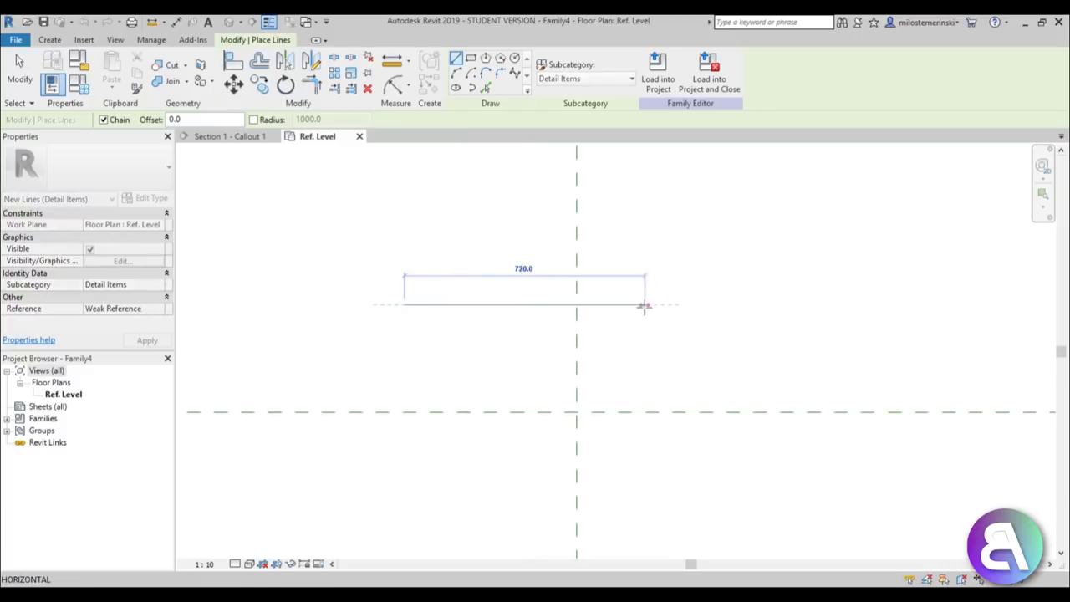
{"action": "left_click", "coordinate": [504, 305]}
{"action": "scroll", "coordinate": [472, 305], "scroll_direction": "up", "scroll_amount": 3}
{"action": "scroll", "coordinate": [477, 308], "scroll_direction": "up", "scroll_amount": 2}
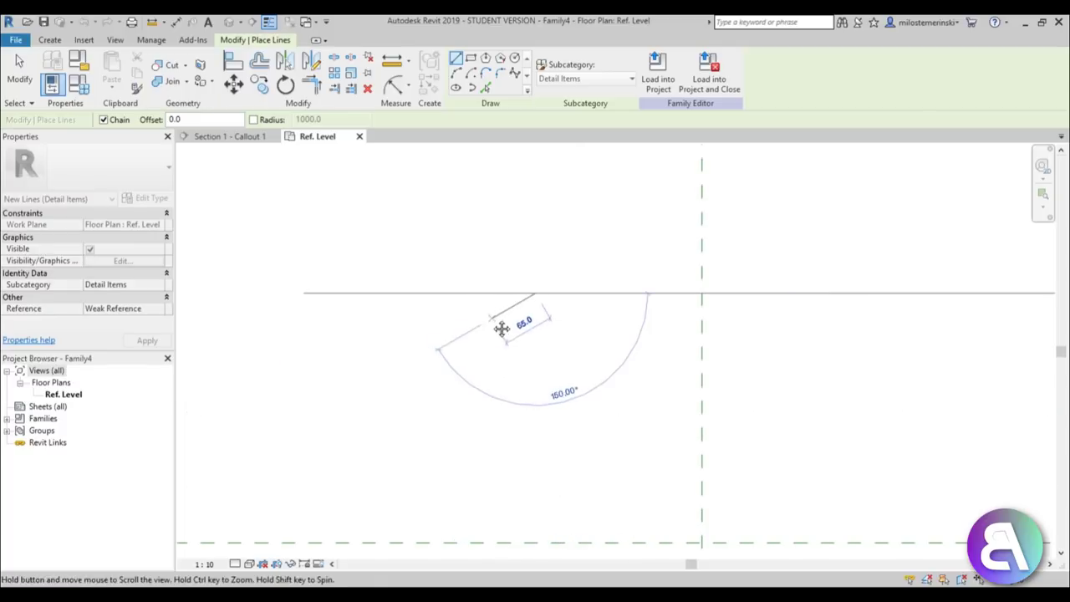
{"action": "scroll", "coordinate": [549, 334], "scroll_direction": "up", "scroll_amount": 1}
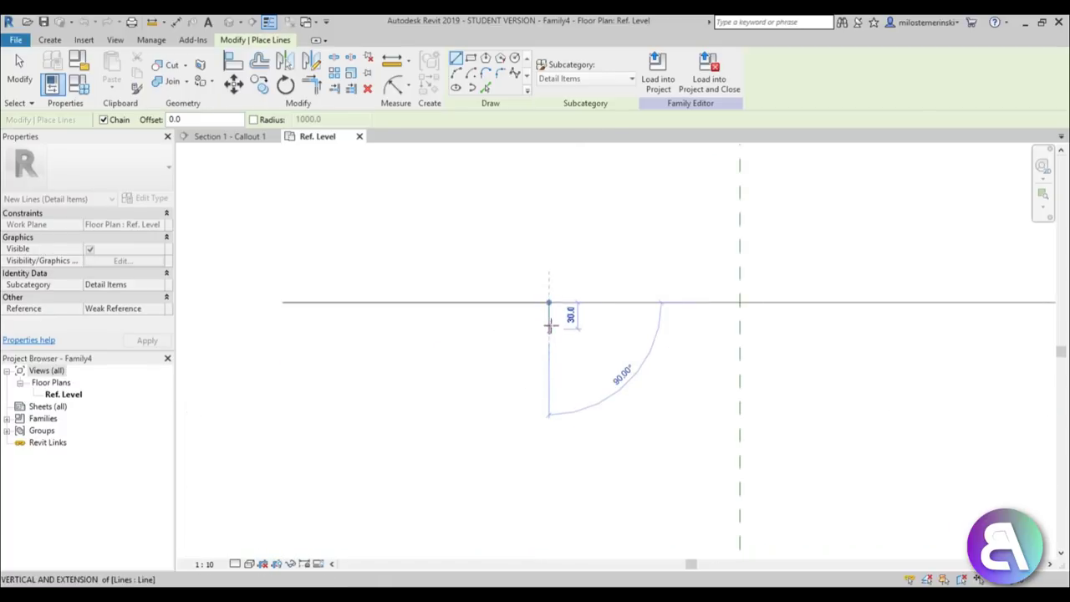
{"action": "scroll", "coordinate": [549, 326], "scroll_direction": "up", "scroll_amount": 2}
{"action": "key", "text": "Escape"}
{"action": "middle_click_drag", "start_coordinate": [404, 328], "coordinate": [499, 313]}
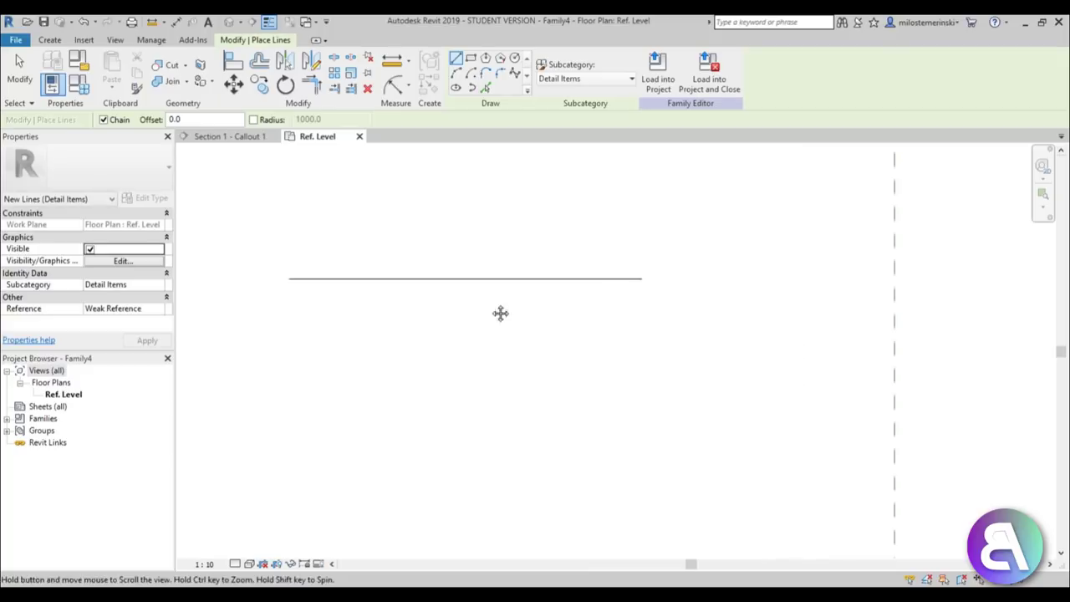
Step: Pick the line with a 10.0 offset to add a parallel copy below it
{"action": "key", "text": "Escape"}
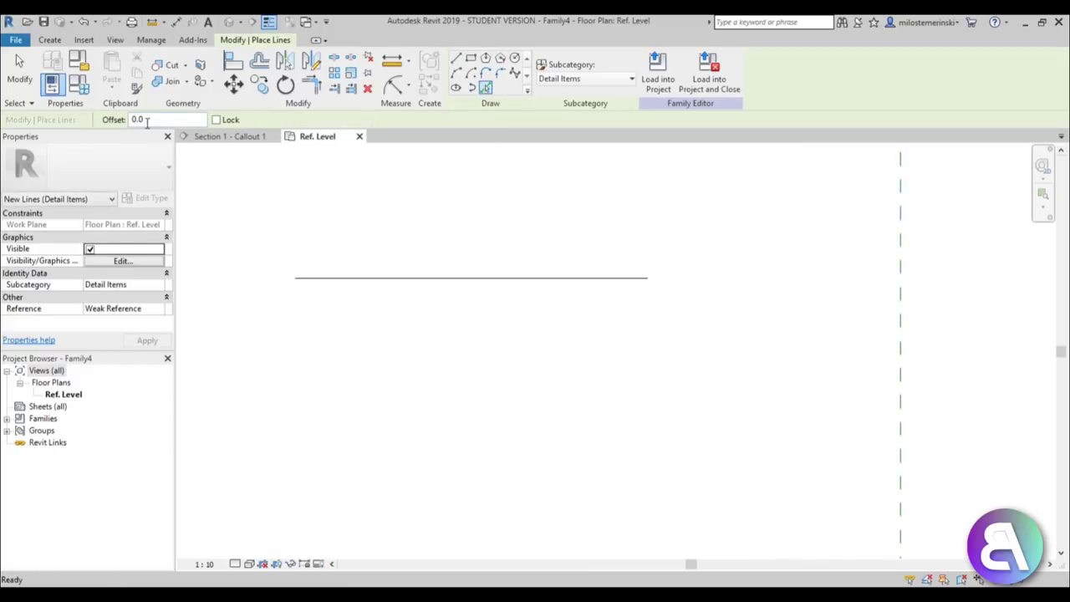
{"action": "type", "text": "1"}
{"action": "key", "text": "Return"}
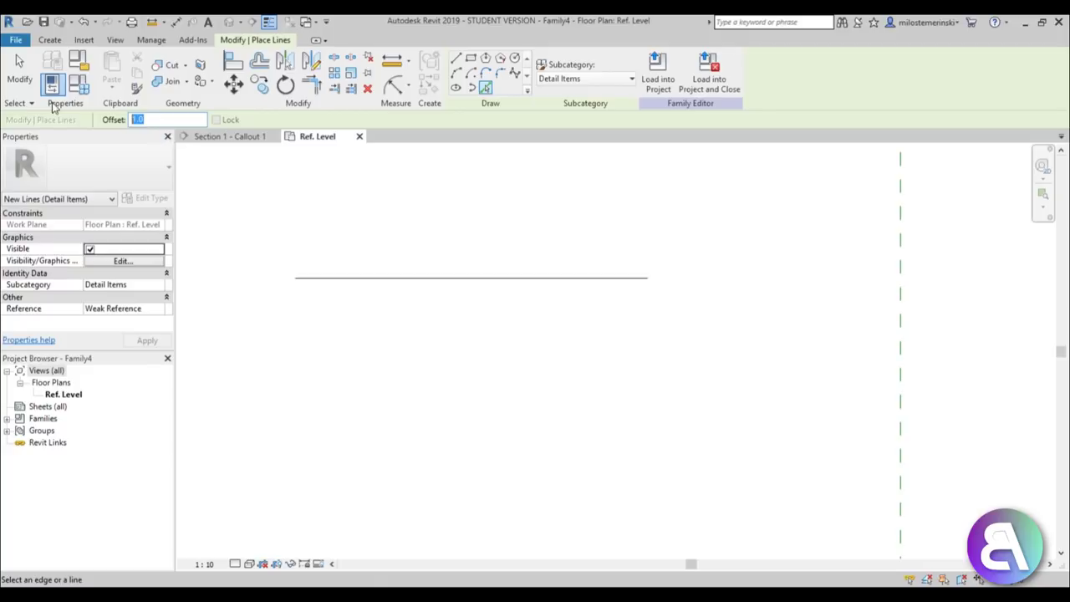
{"action": "left_click", "coordinate": [354, 285]}
{"action": "scroll", "coordinate": [619, 284], "scroll_direction": "up", "scroll_amount": 2}
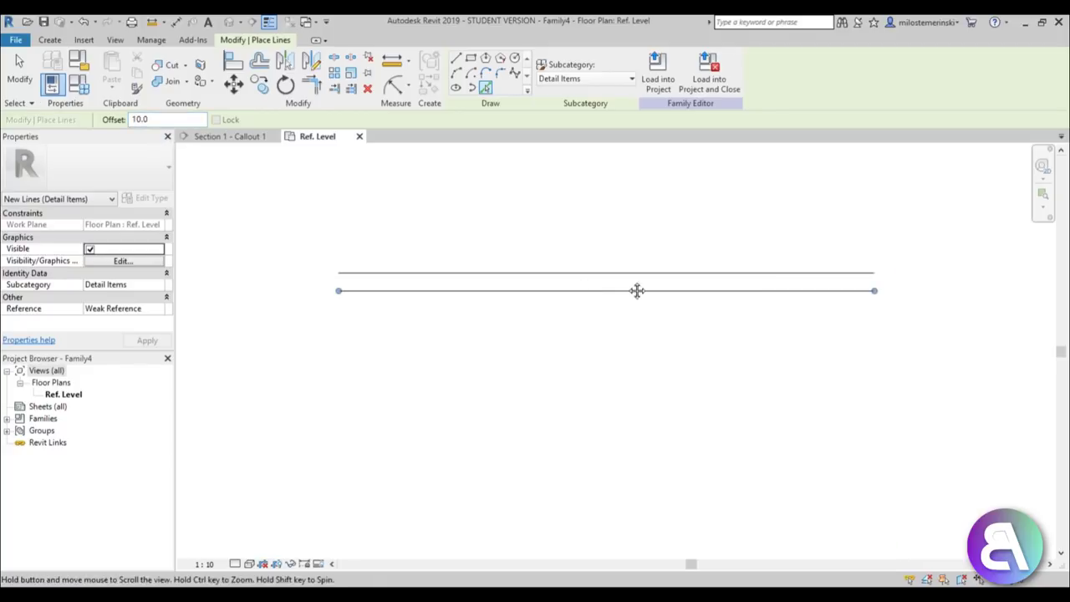
{"action": "key", "text": "Escape"}
{"action": "key", "text": "Escape"}
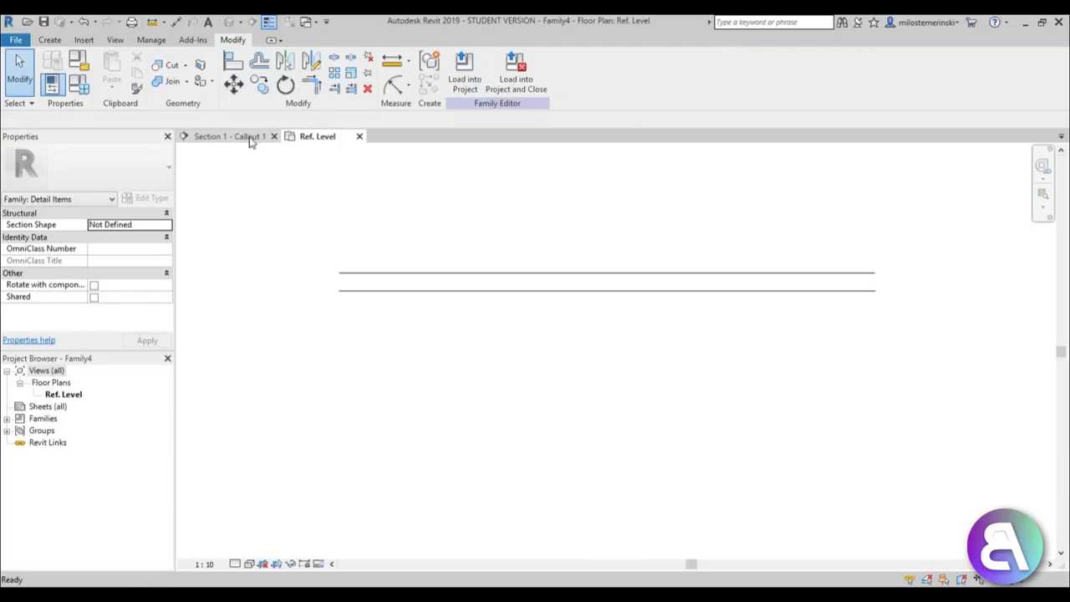
Step: Draw two small rectangular notches hanging below the lower line's left end
{"action": "left_click", "coordinate": [52, 40]}
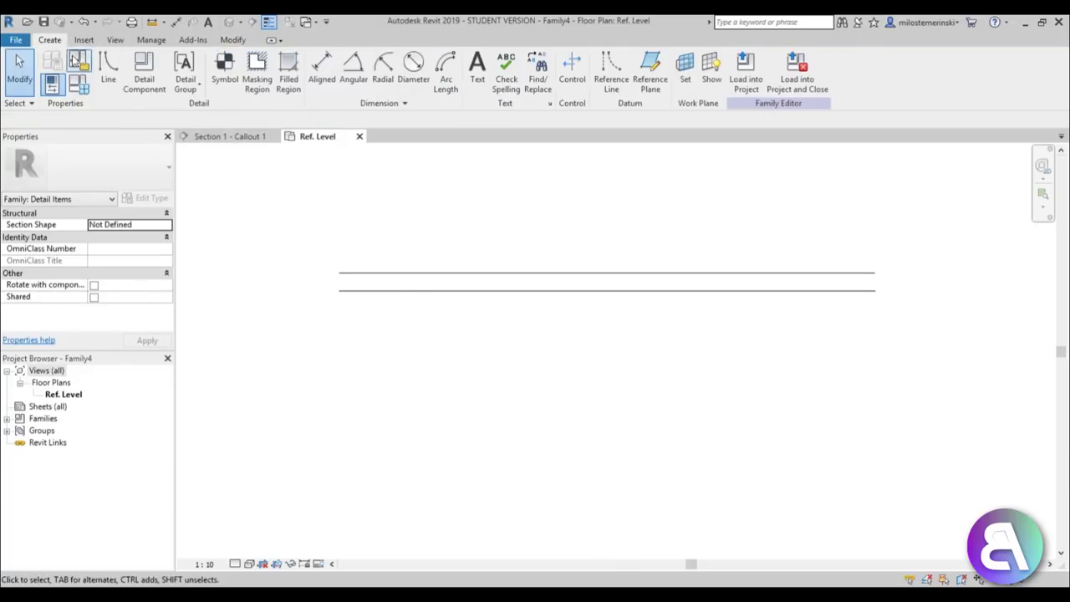
{"action": "left_click", "coordinate": [107, 71]}
{"action": "left_click", "coordinate": [340, 274]}
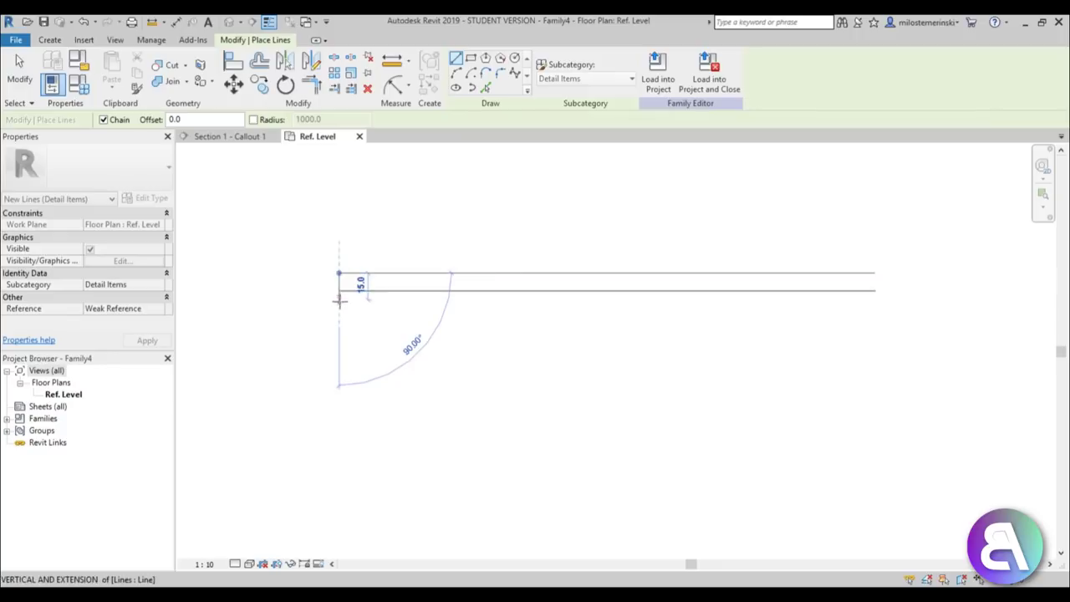
{"action": "left_click", "coordinate": [339, 308]}
{"action": "scroll", "coordinate": [339, 308], "scroll_direction": "up", "scroll_amount": 2}
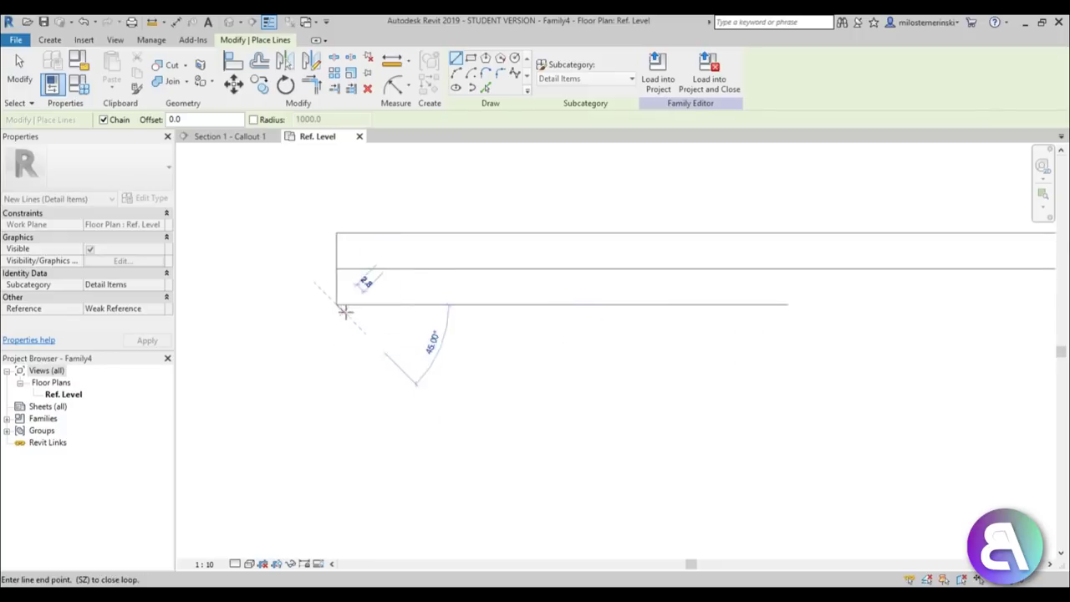
{"action": "left_click", "coordinate": [373, 304]}
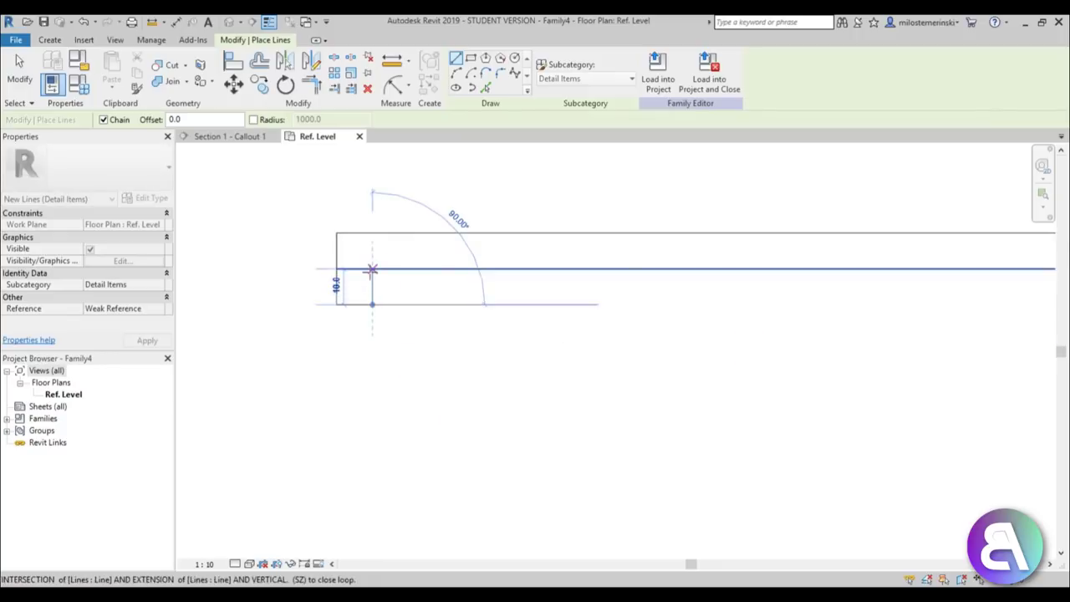
{"action": "left_click", "coordinate": [373, 269]}
{"action": "left_click", "coordinate": [407, 269]}
{"action": "left_click", "coordinate": [408, 304]}
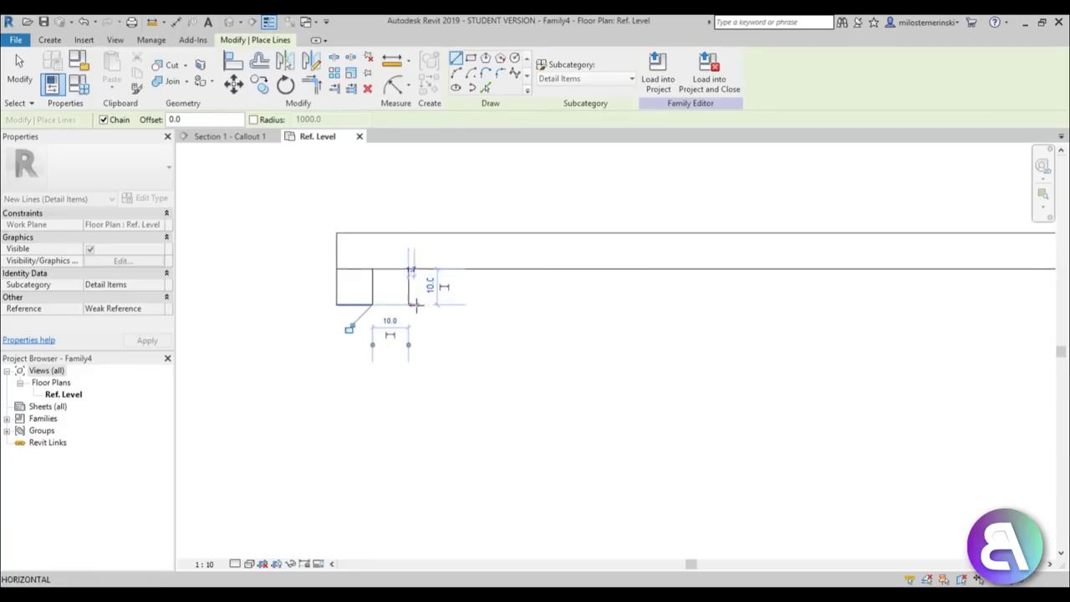
{"action": "left_click", "coordinate": [433, 304]}
{"action": "left_click", "coordinate": [433, 269]}
{"action": "key", "text": "Escape"}
{"action": "key", "text": "Escape"}
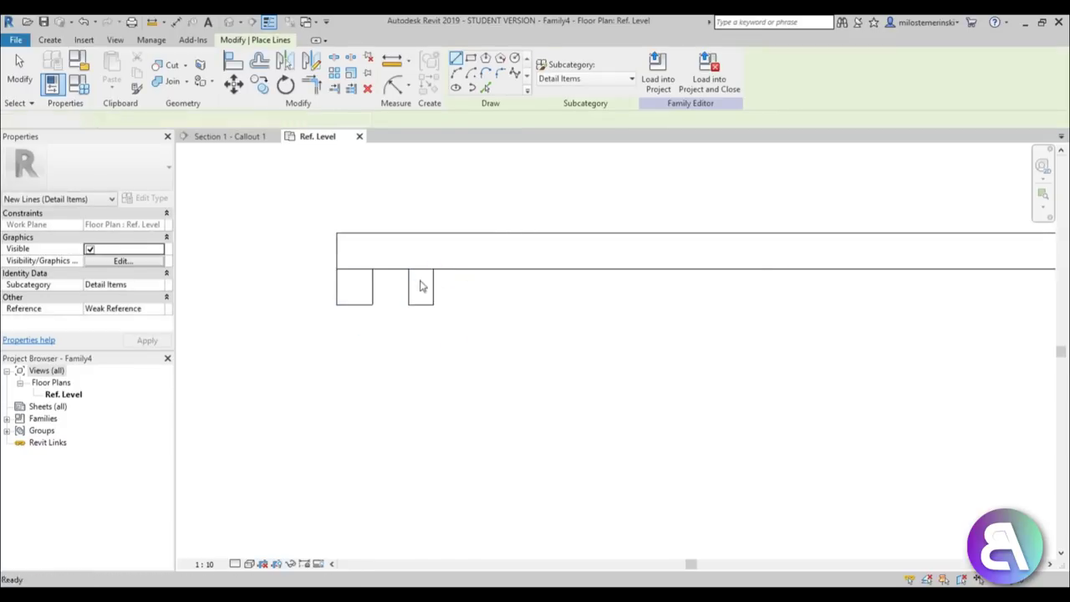
Step: Change the second notch's width from 7.0 to 10
{"action": "scroll", "coordinate": [418, 276], "scroll_direction": "down", "scroll_amount": 2}
{"action": "scroll", "coordinate": [418, 264], "scroll_direction": "up", "scroll_amount": 1}
{"action": "left_click", "coordinate": [413, 265]}
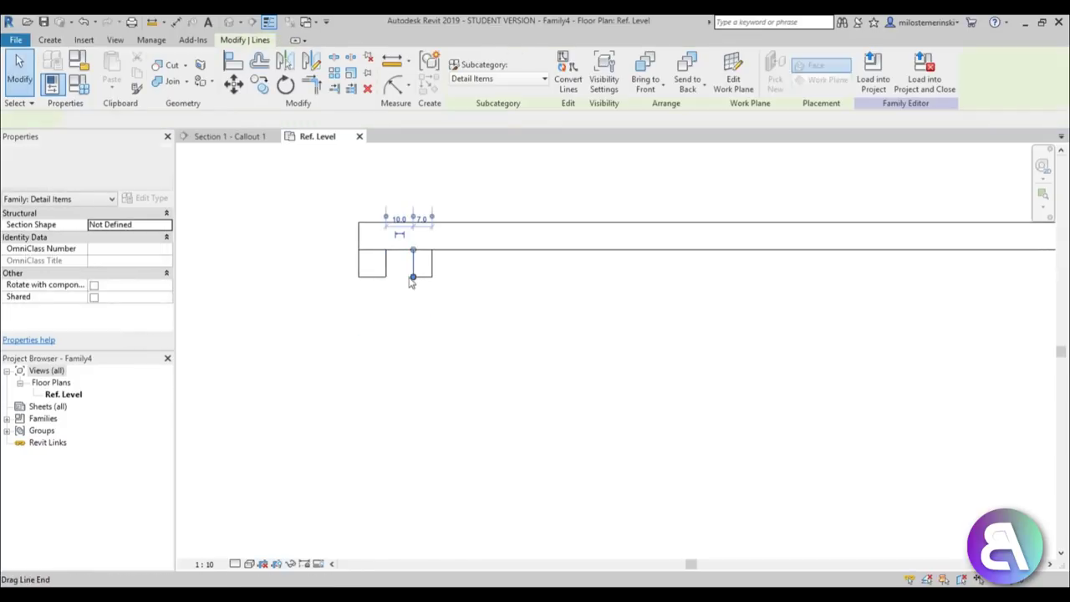
{"action": "left_click", "coordinate": [401, 222]}
{"action": "key", "text": "Escape"}
{"action": "left_click", "coordinate": [431, 266]}
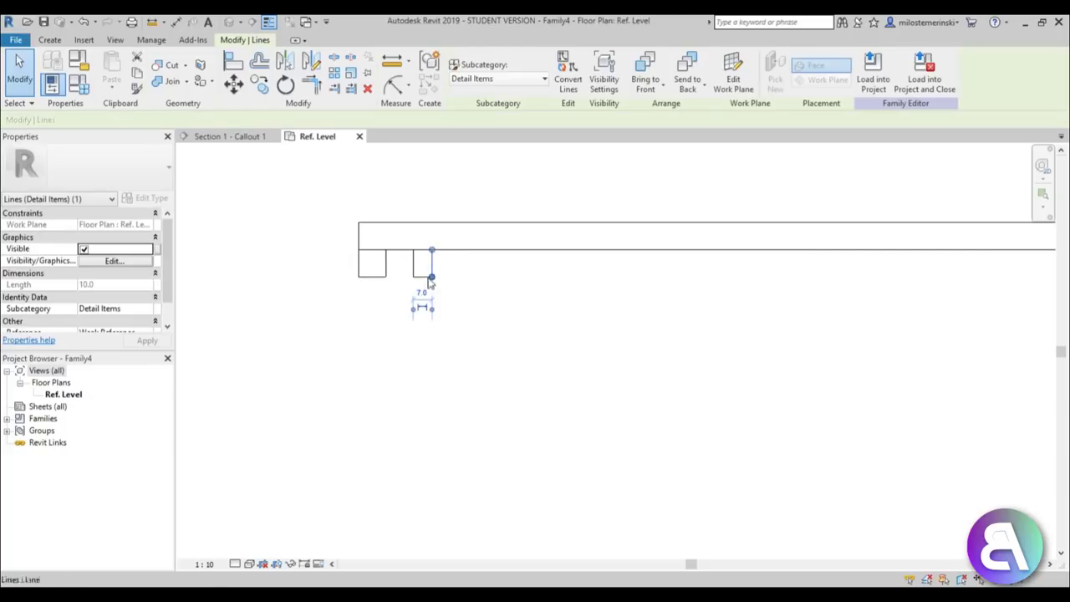
{"action": "left_click", "coordinate": [421, 295]}
{"action": "type", "text": "10"}
{"action": "key", "text": "Return"}
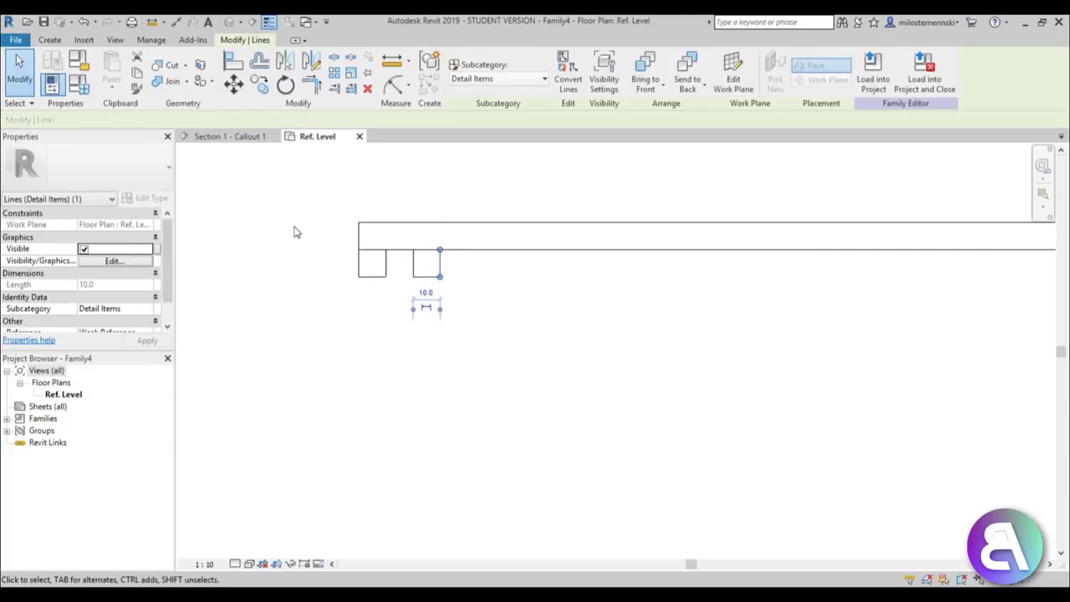
{"action": "key", "text": "Escape"}
Step: Shorten the lower line's end back toward the notches
{"action": "scroll", "coordinate": [410, 242], "scroll_direction": "up", "scroll_amount": 1}
{"action": "key", "text": "s"}
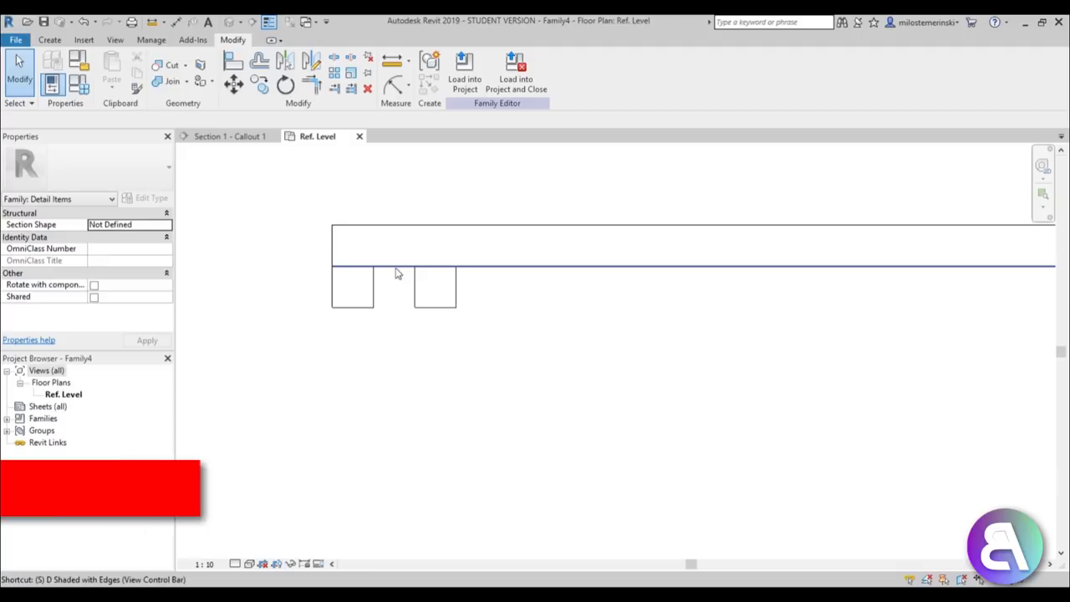
{"action": "key", "text": "l"}
{"action": "key", "text": "Escape"}
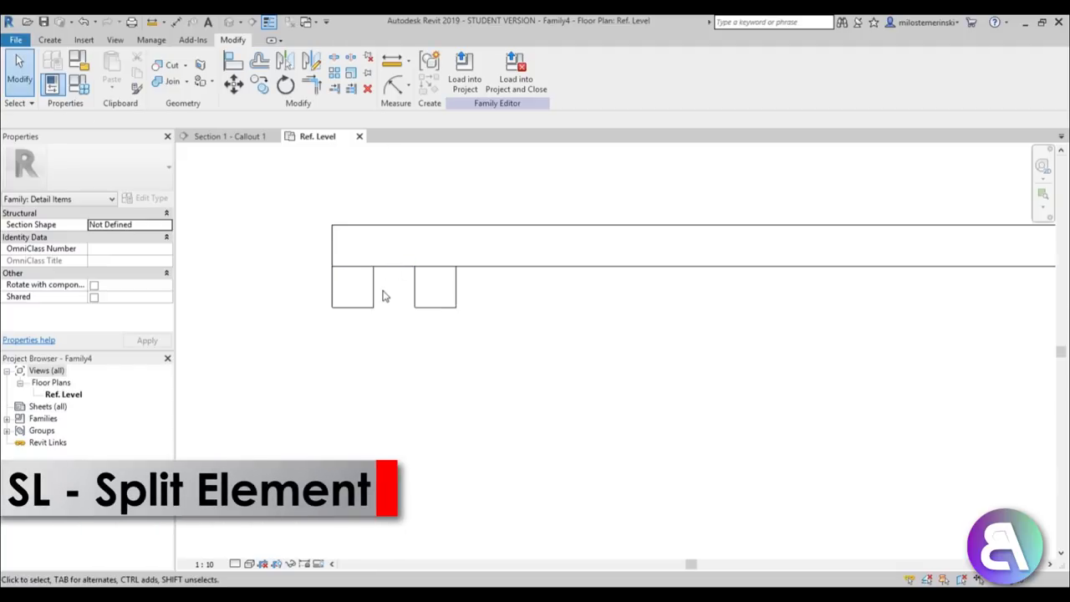
{"action": "key", "text": "t"}
{"action": "key", "text": "r"}
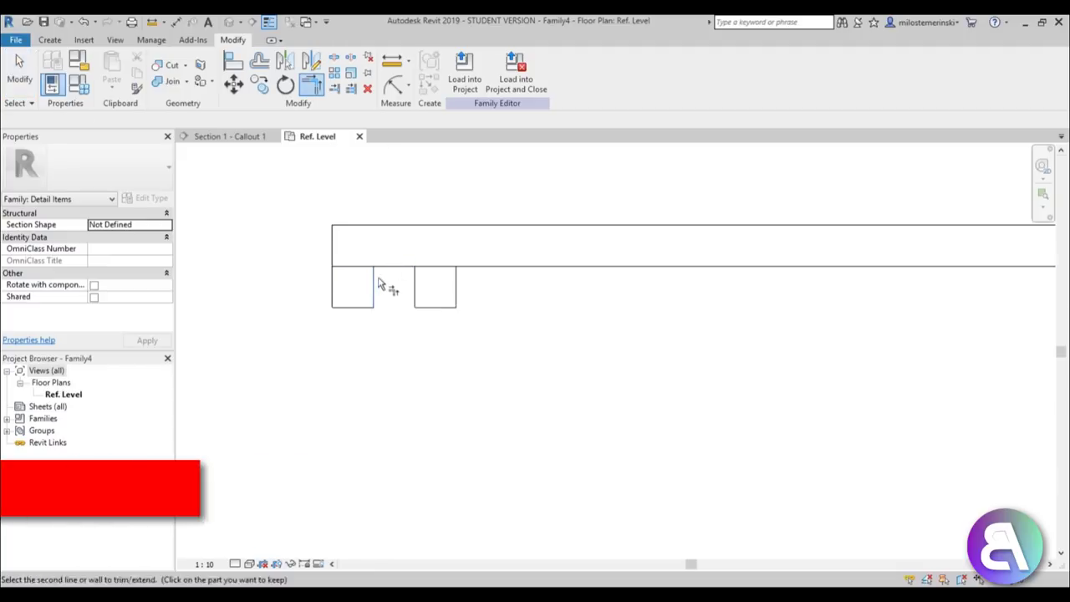
{"action": "key", "text": "Escape"}
{"action": "left_click_drag", "start_coordinate": [388, 267], "coordinate": [402, 266]}
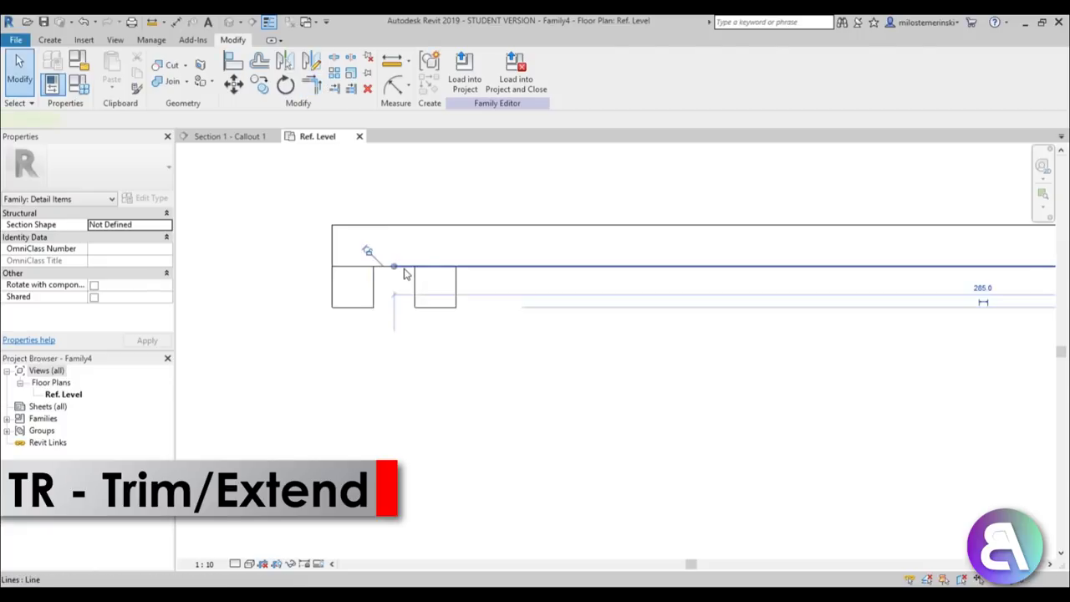
{"action": "key", "text": "Escape"}
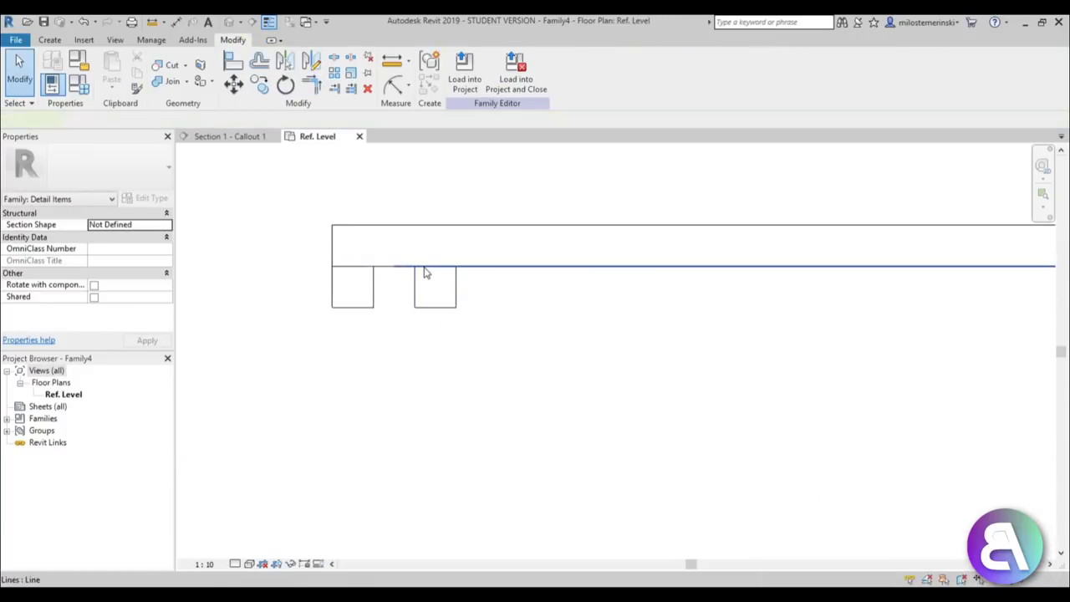
{"action": "left_click", "coordinate": [418, 266]}
{"action": "left_click_drag", "start_coordinate": [398, 271], "coordinate": [425, 270]}
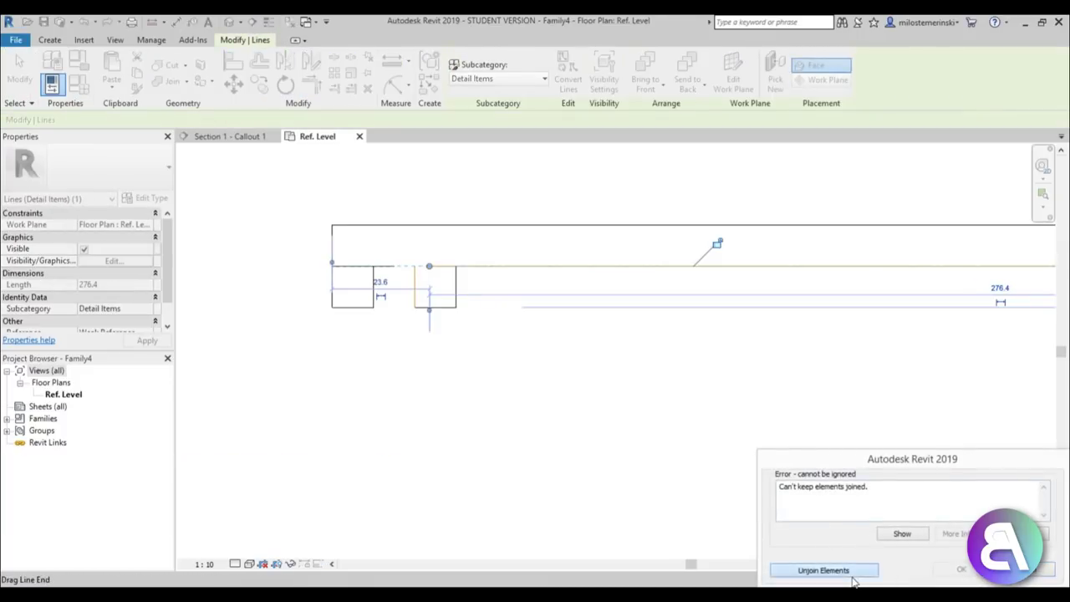
{"action": "left_click", "coordinate": [805, 568]}
Step: Trim the lower line into a clean corner with the notch side using TR
{"action": "key", "text": "t"}
{"action": "key", "text": "r"}
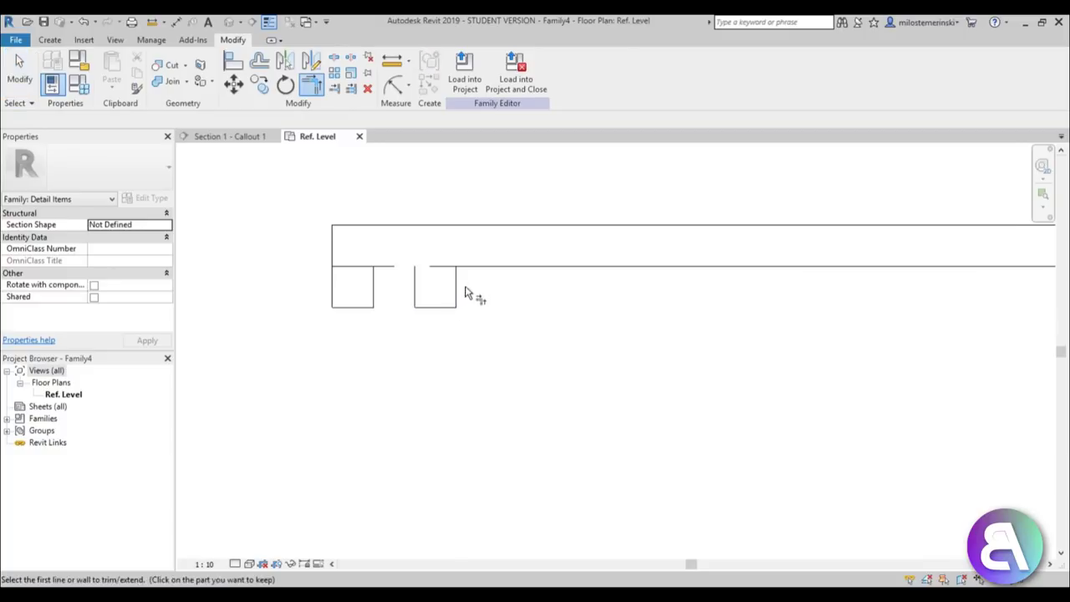
{"action": "left_click", "coordinate": [418, 290]}
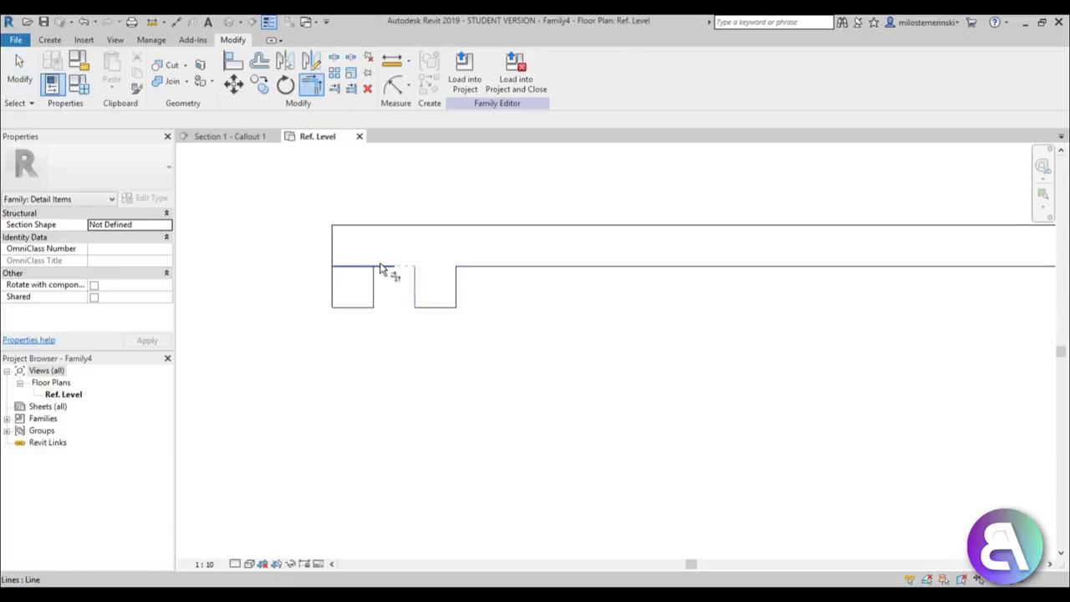
{"action": "left_click", "coordinate": [387, 273]}
{"action": "key", "text": "Escape"}
{"action": "key", "text": "Escape"}
Step: Draw the right-end lip: 30 down from the top line, 15 left, then up to the lower line
{"action": "scroll", "coordinate": [390, 266], "scroll_direction": "down", "scroll_amount": 4}
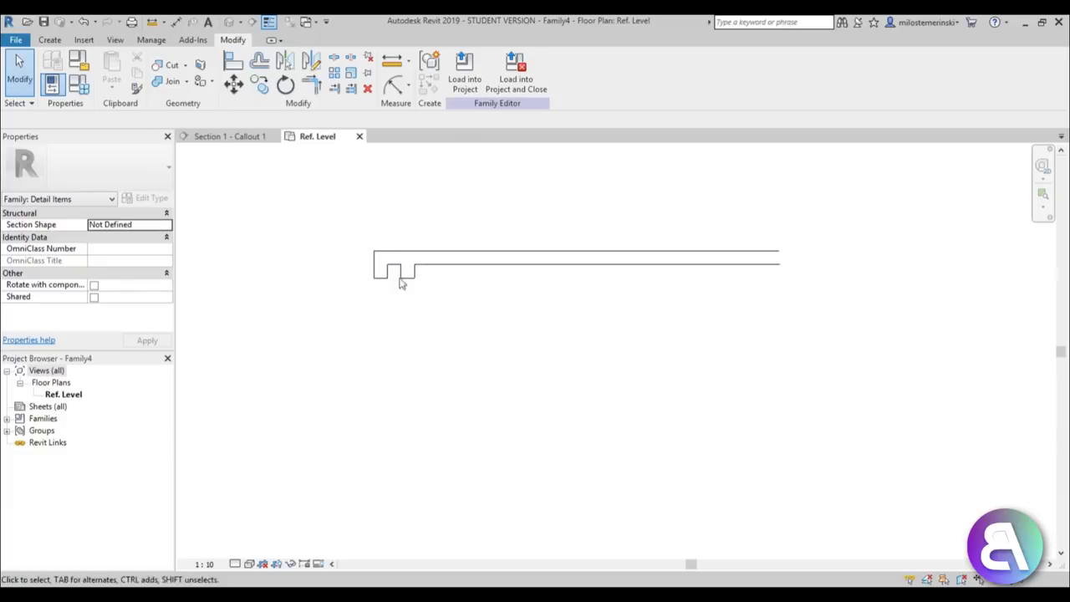
{"action": "scroll", "coordinate": [407, 294], "scroll_direction": "up", "scroll_amount": 2}
{"action": "middle_click_drag", "start_coordinate": [339, 263], "coordinate": [335, 281]}
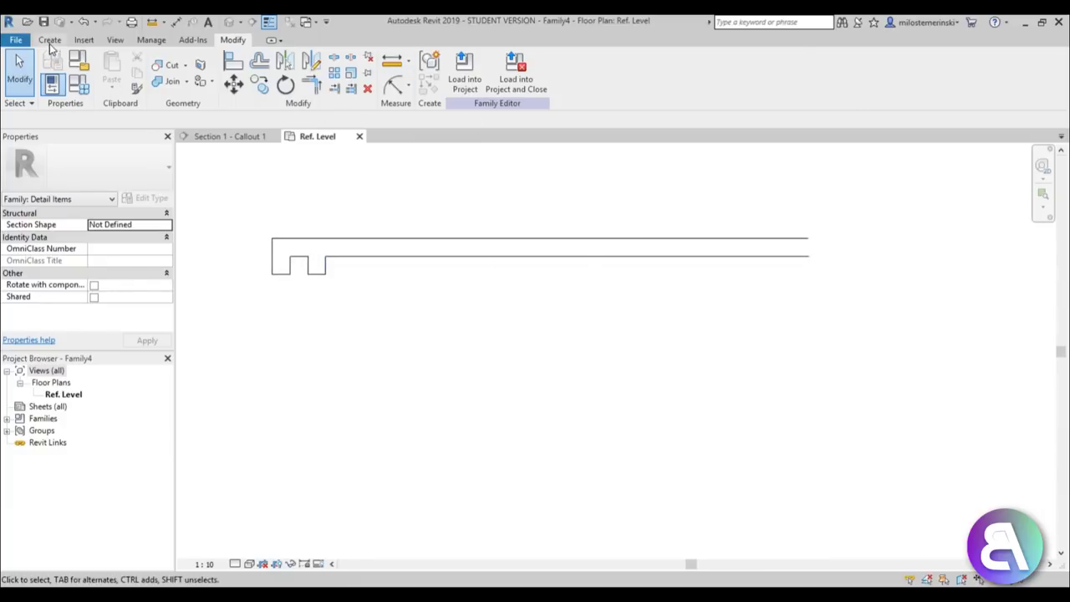
{"action": "left_click", "coordinate": [50, 39]}
{"action": "left_click", "coordinate": [105, 71]}
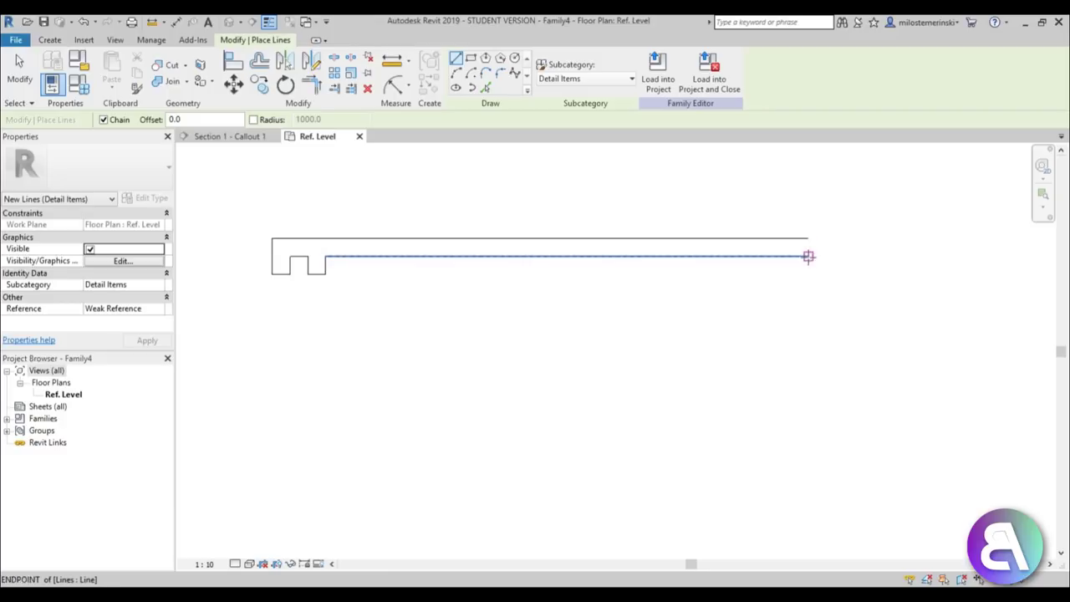
{"action": "left_click", "coordinate": [808, 257]}
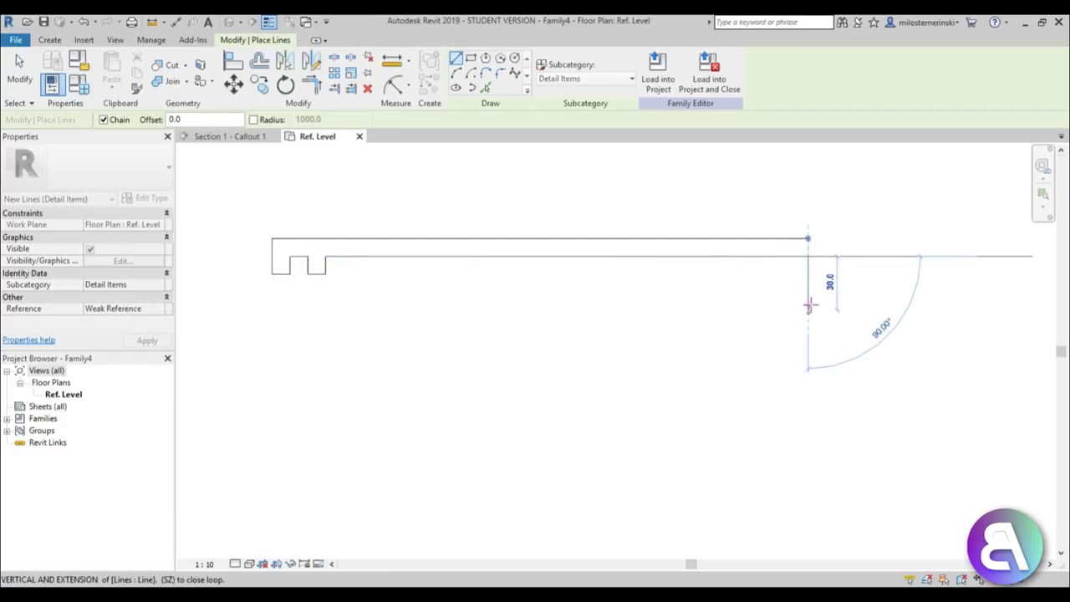
{"action": "left_click", "coordinate": [807, 301]}
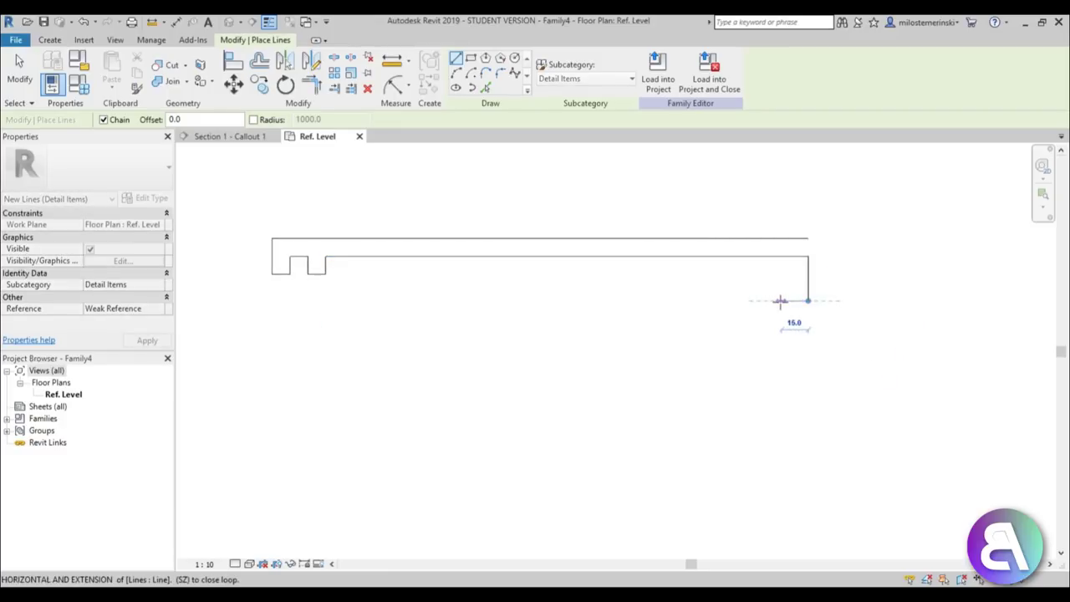
{"action": "left_click", "coordinate": [781, 300]}
{"action": "left_click", "coordinate": [781, 256]}
{"action": "key", "text": "Escape"}
{"action": "key", "text": "Escape"}
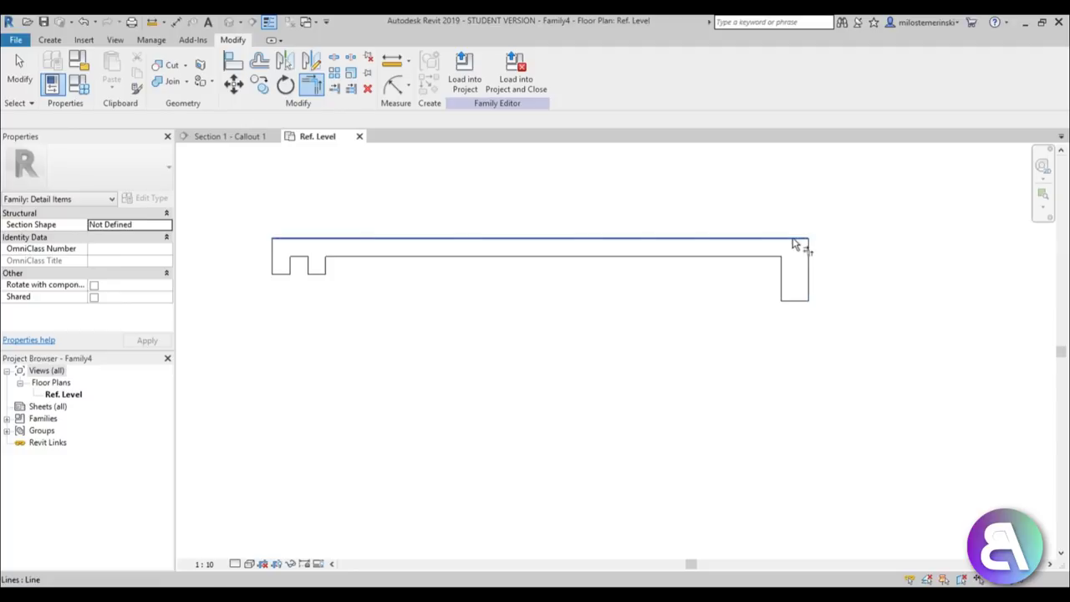
Step: Copy the six notch lines above the profile and rotate them into upward tabs
{"action": "left_click_drag", "start_coordinate": [228, 266], "coordinate": [422, 328]}
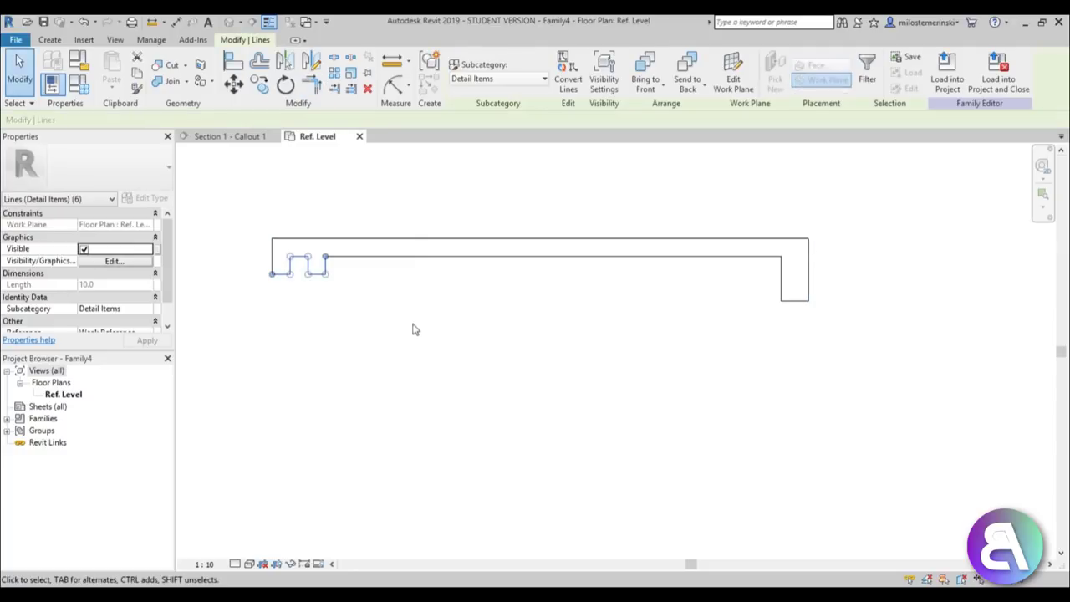
{"action": "key", "text": "o"}
{"action": "left_click", "coordinate": [390, 320]}
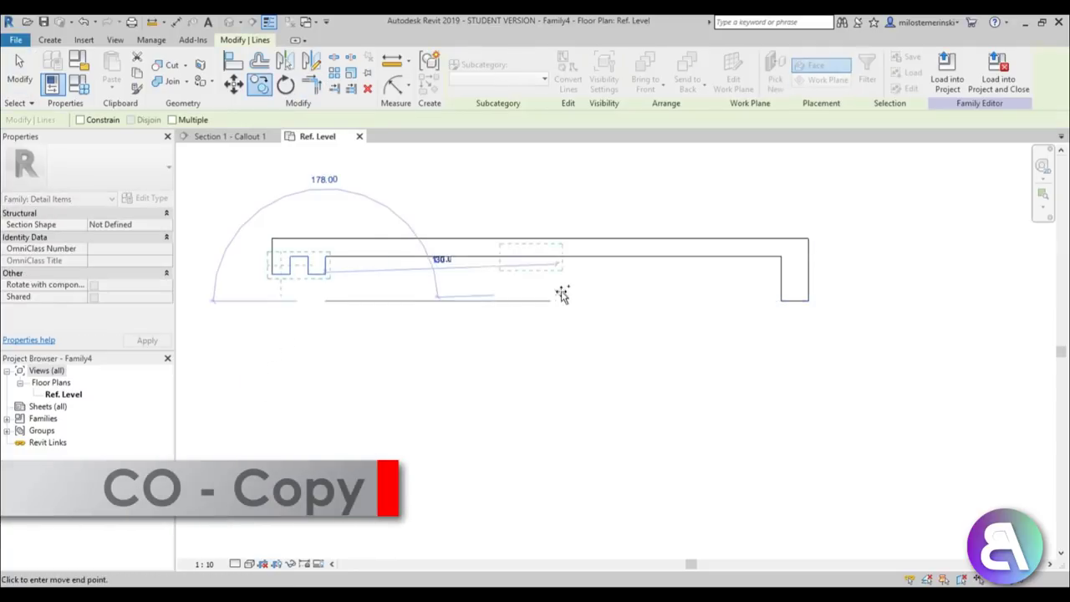
{"action": "middle_click_drag", "start_coordinate": [561, 293], "coordinate": [346, 413]}
{"action": "left_click", "coordinate": [595, 356]}
{"action": "scroll", "coordinate": [594, 356], "scroll_direction": "up", "scroll_amount": 3}
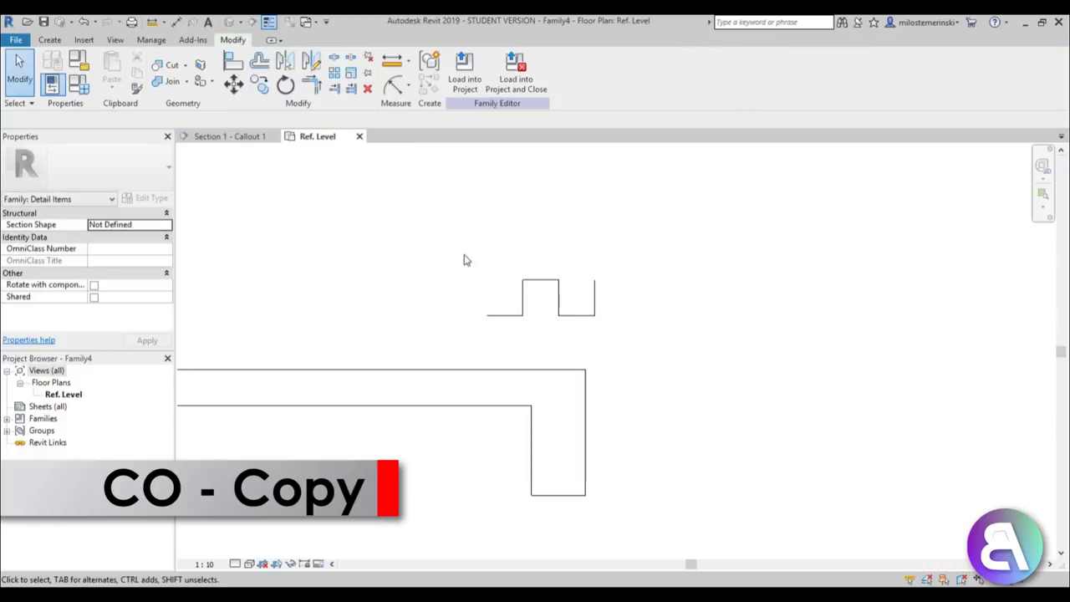
{"action": "left_click_drag", "start_coordinate": [443, 249], "coordinate": [714, 346]}
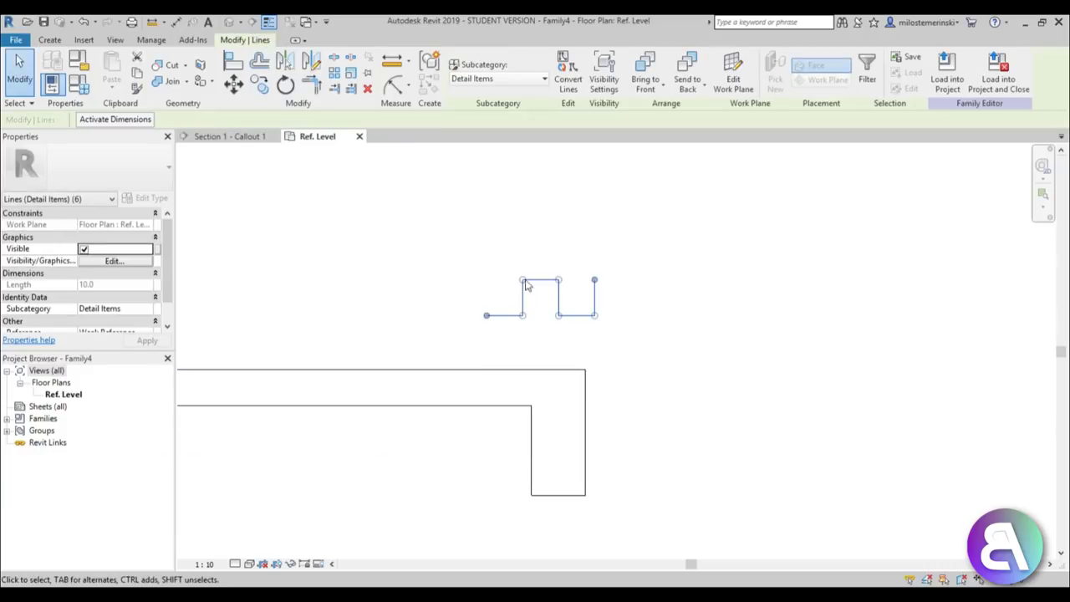
{"action": "left_click", "coordinate": [289, 86]}
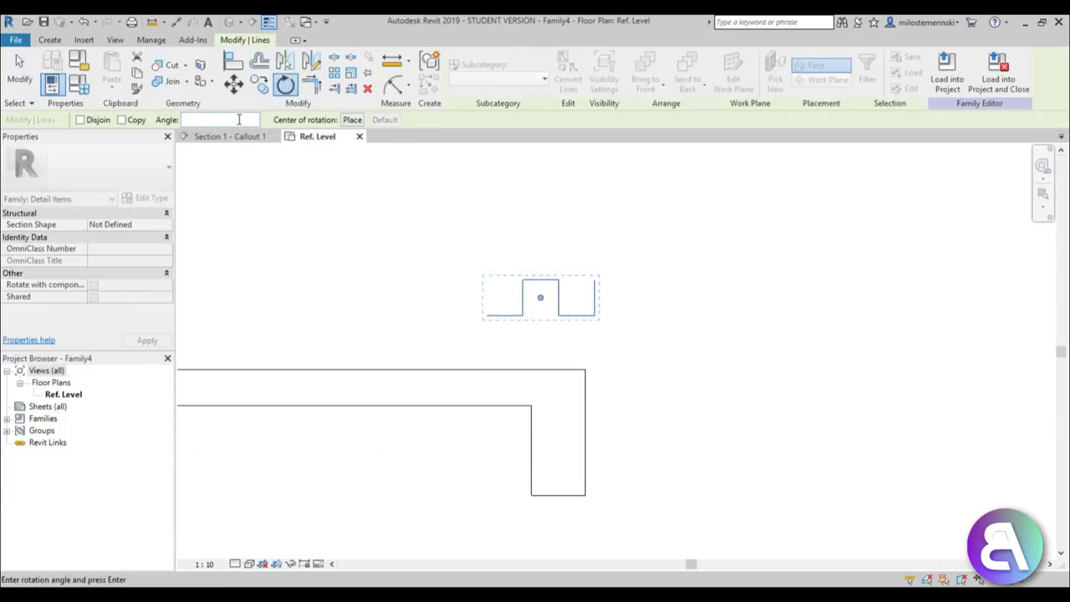
{"action": "left_click", "coordinate": [585, 324]}
Step: Move the tabs onto the horizontal line's right end with MV and pull the line back to meet them
{"action": "left_click_drag", "start_coordinate": [395, 217], "coordinate": [693, 371]}
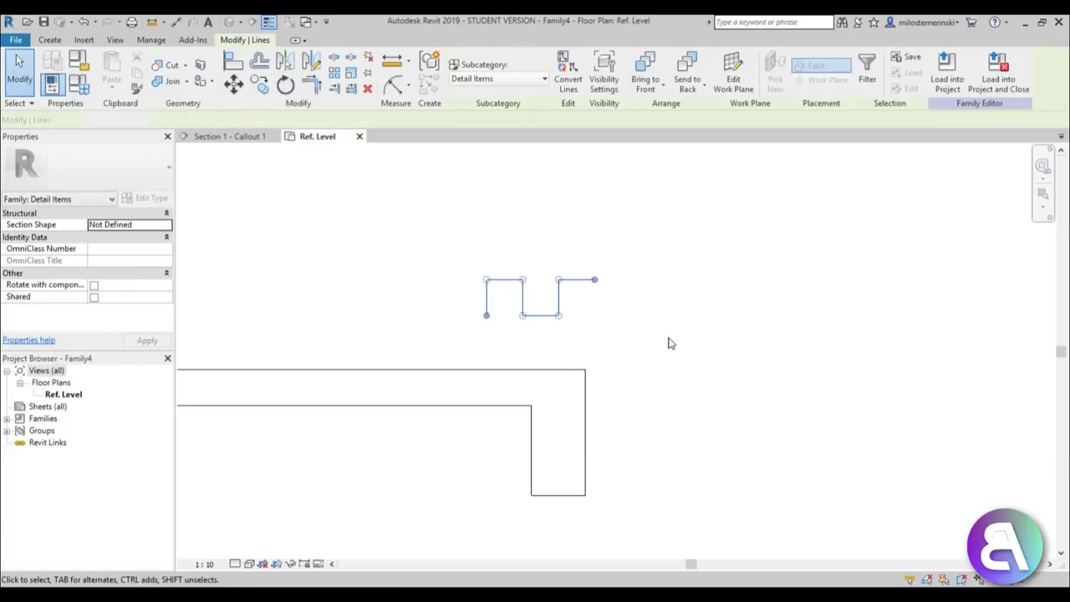
{"action": "key", "text": "m"}
{"action": "key", "text": "v"}
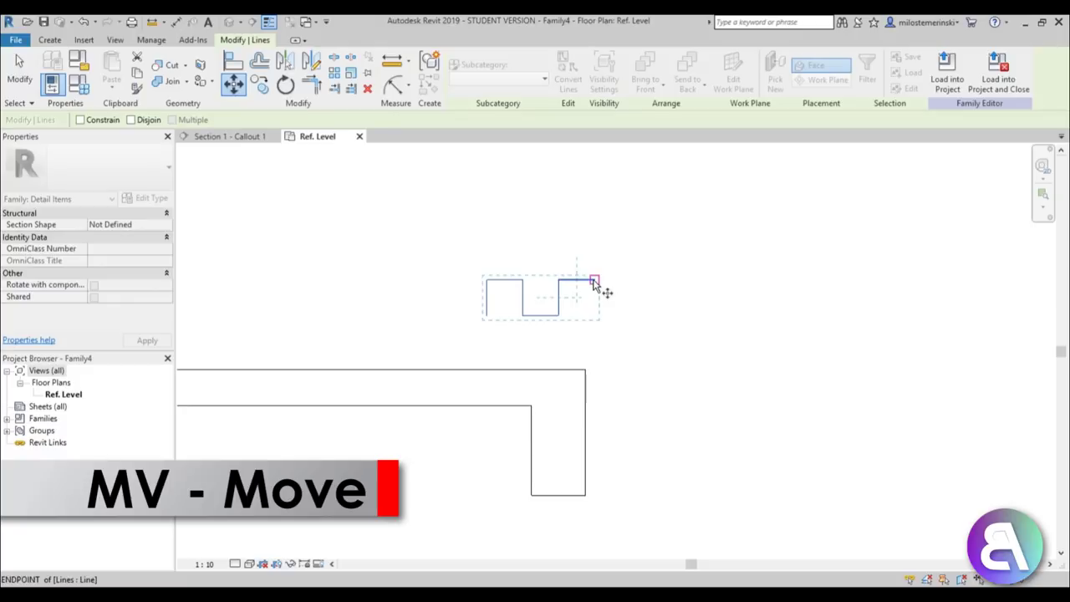
{"action": "left_click", "coordinate": [594, 318]}
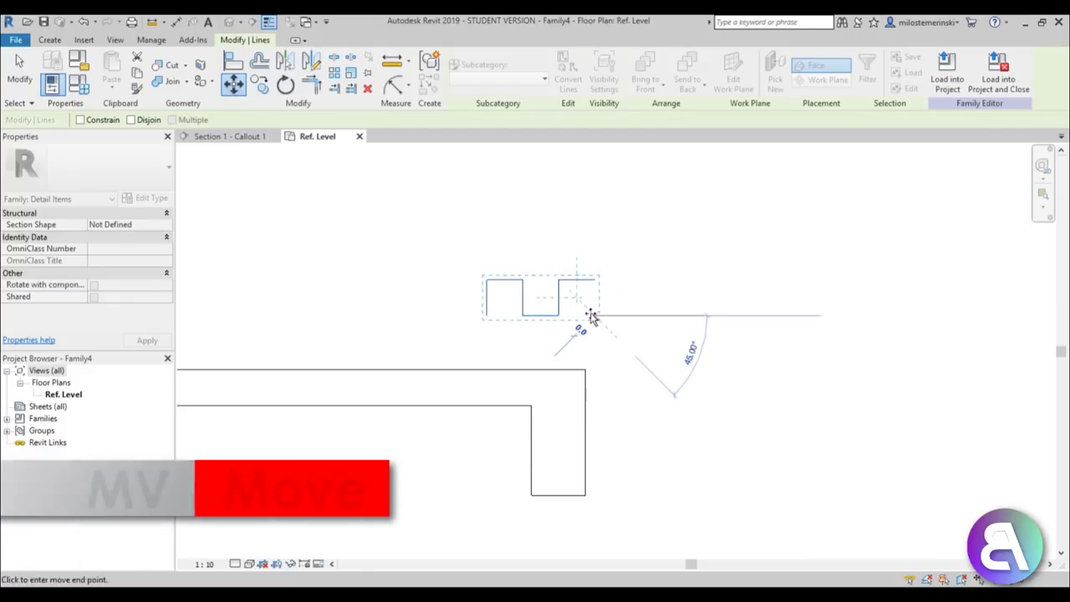
{"action": "left_click", "coordinate": [583, 370]}
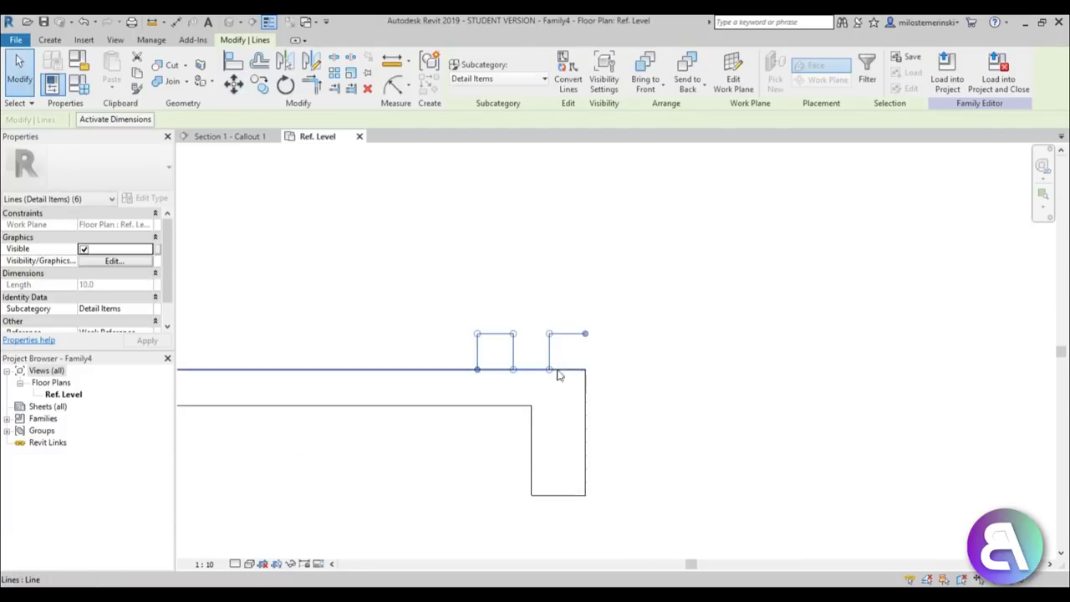
{"action": "left_click", "coordinate": [449, 378]}
{"action": "left_click", "coordinate": [577, 371]}
{"action": "left_click_drag", "start_coordinate": [586, 369], "coordinate": [478, 369]}
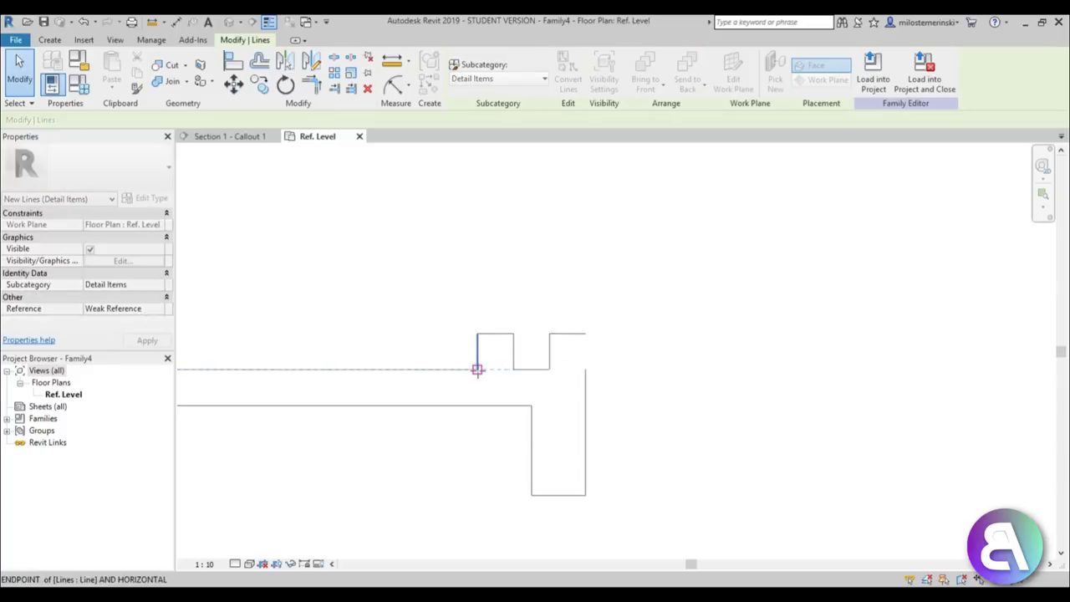
{"action": "left_click", "coordinate": [550, 397]}
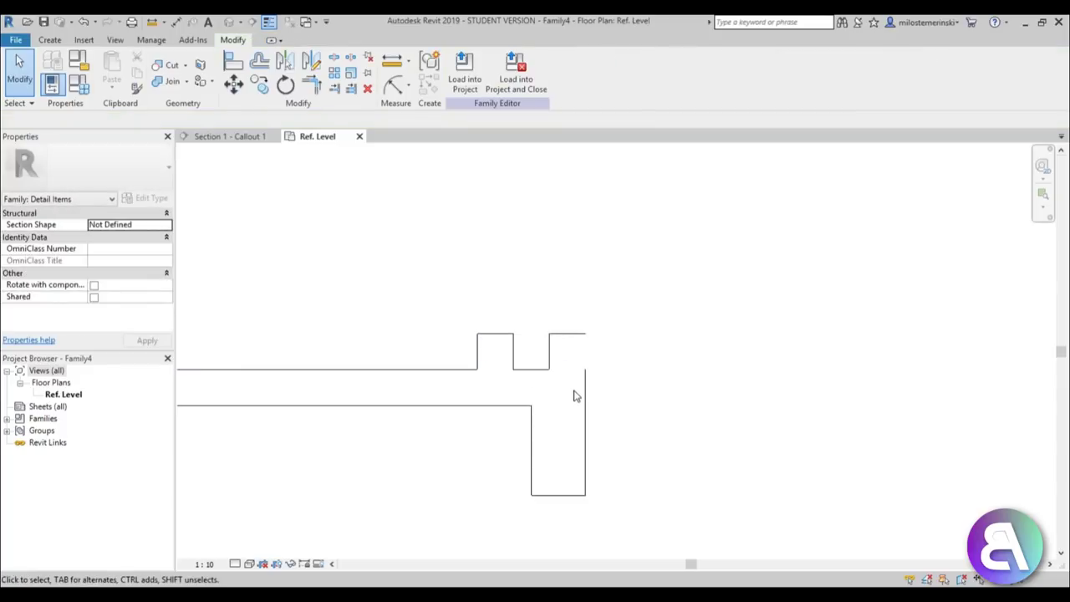
Step: Zoom out to bring the whole tile profile into view
{"action": "key", "text": "t"}
{"action": "key", "text": "r"}
{"action": "key", "text": "Escape"}
{"action": "scroll", "coordinate": [558, 282], "scroll_direction": "down", "scroll_amount": 1}
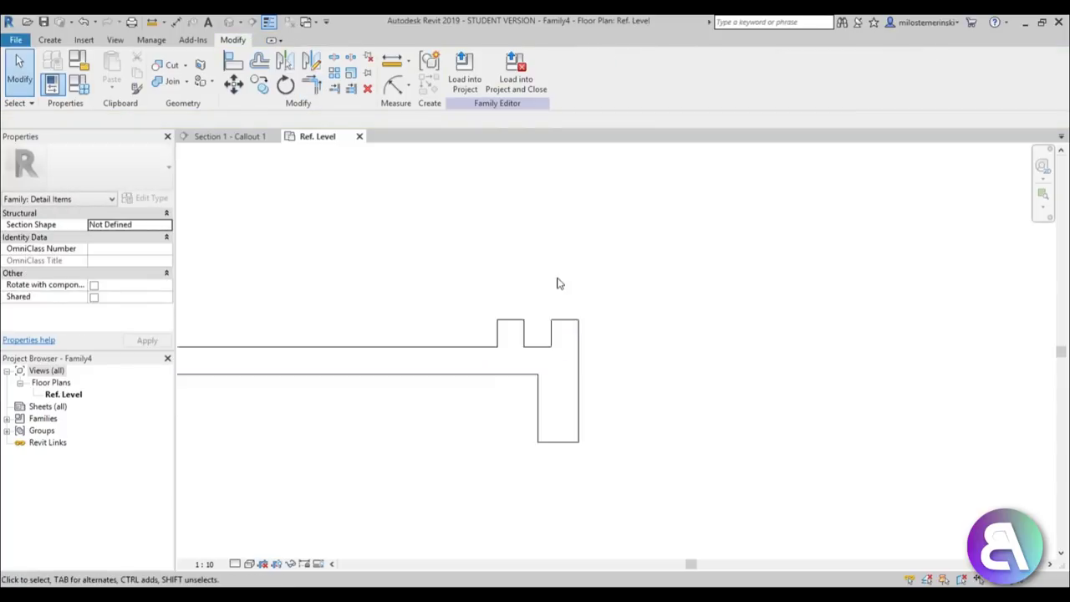
{"action": "scroll", "coordinate": [681, 318], "scroll_direction": "down", "scroll_amount": 3}
{"action": "scroll", "coordinate": [636, 329], "scroll_direction": "down", "scroll_amount": 2}
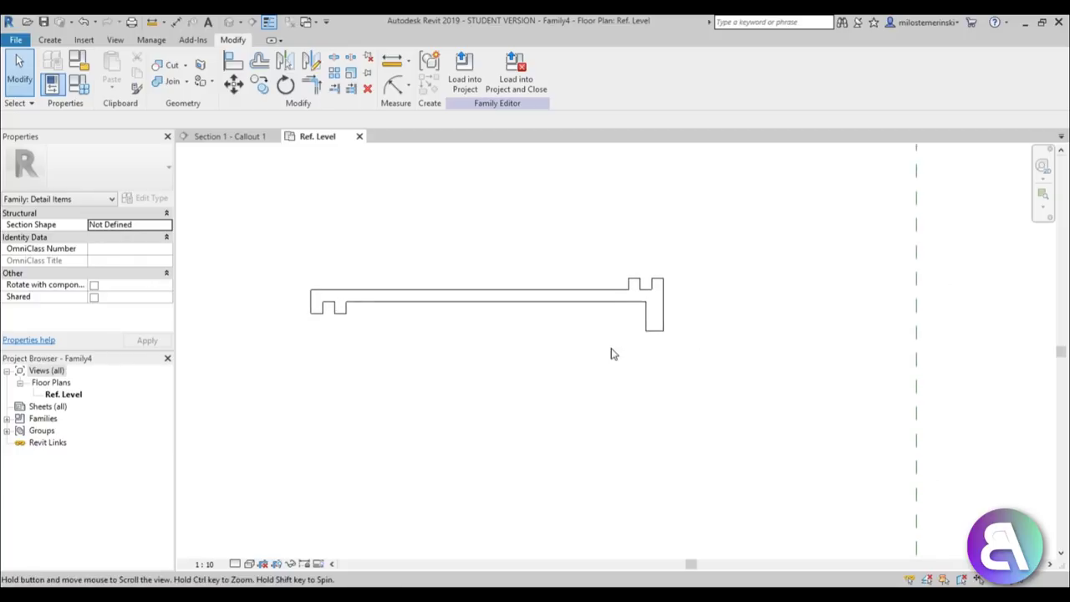
{"action": "scroll", "coordinate": [619, 297], "scroll_direction": "up", "scroll_amount": 1}
{"action": "scroll", "coordinate": [655, 310], "scroll_direction": "up", "scroll_amount": 1}
{"action": "scroll", "coordinate": [655, 309], "scroll_direction": "down", "scroll_amount": 1}
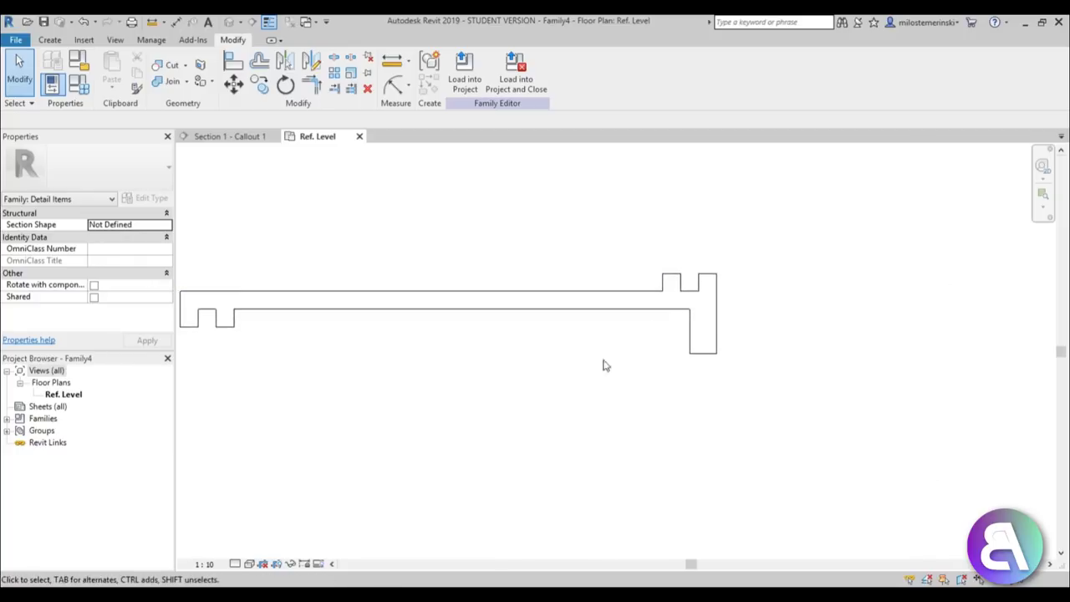
{"action": "middle_click_drag", "start_coordinate": [472, 298], "coordinate": [499, 298]}
{"action": "scroll", "coordinate": [410, 312], "scroll_direction": "down", "scroll_amount": 1}
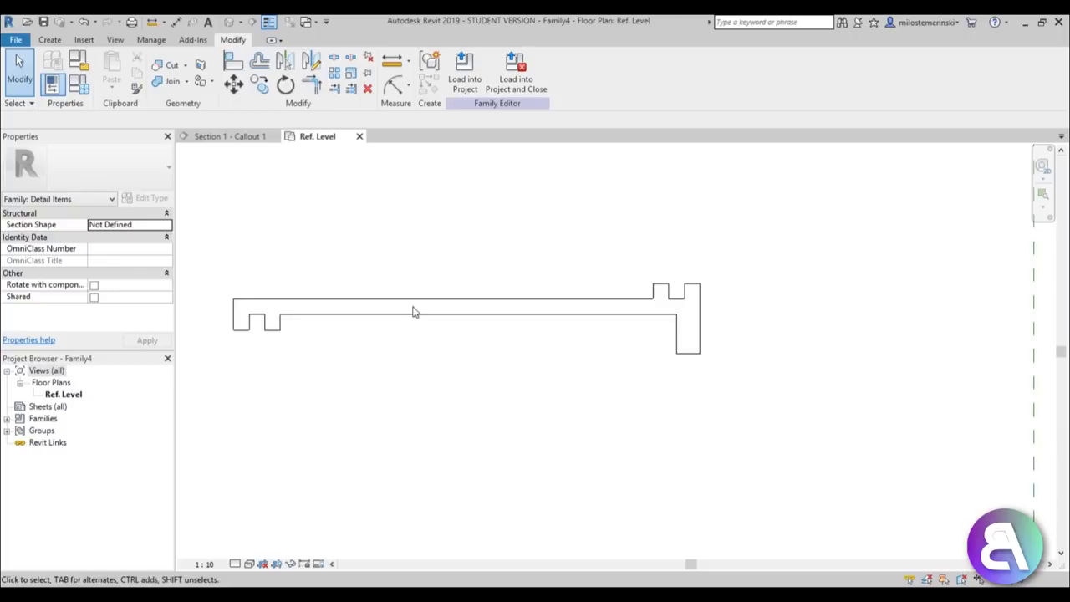
{"action": "scroll", "coordinate": [413, 311], "scroll_direction": "down", "scroll_amount": 2}
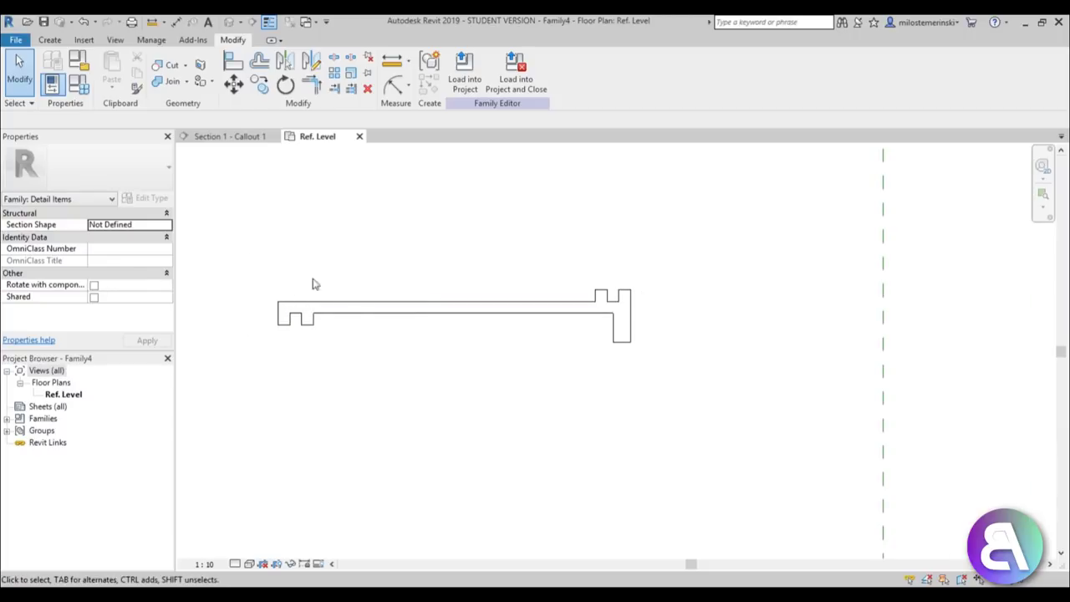
Step: Copy all 18 profile lines from the left end onto the first tile's right-end tabs
{"action": "left_click_drag", "start_coordinate": [218, 255], "coordinate": [678, 441]}
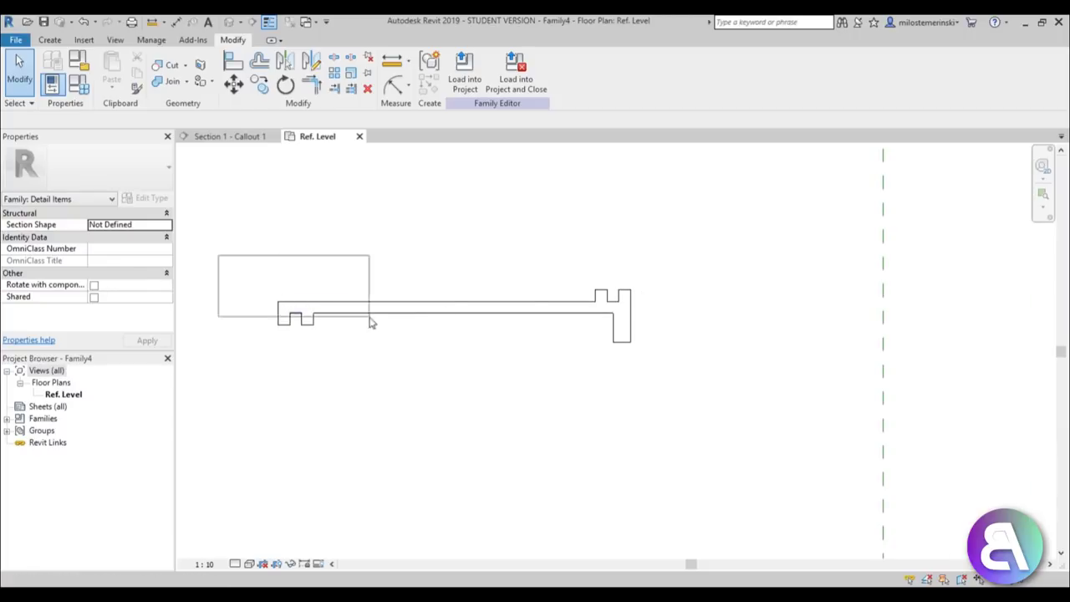
{"action": "middle_click_drag", "start_coordinate": [501, 421], "coordinate": [438, 405]}
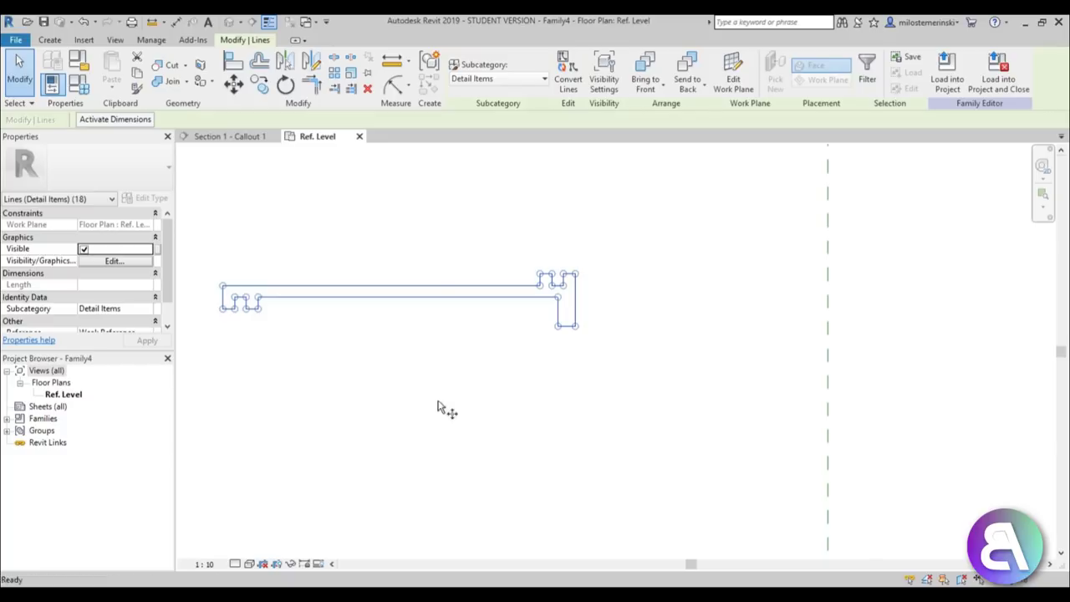
{"action": "key", "text": "c"}
{"action": "key", "text": "o"}
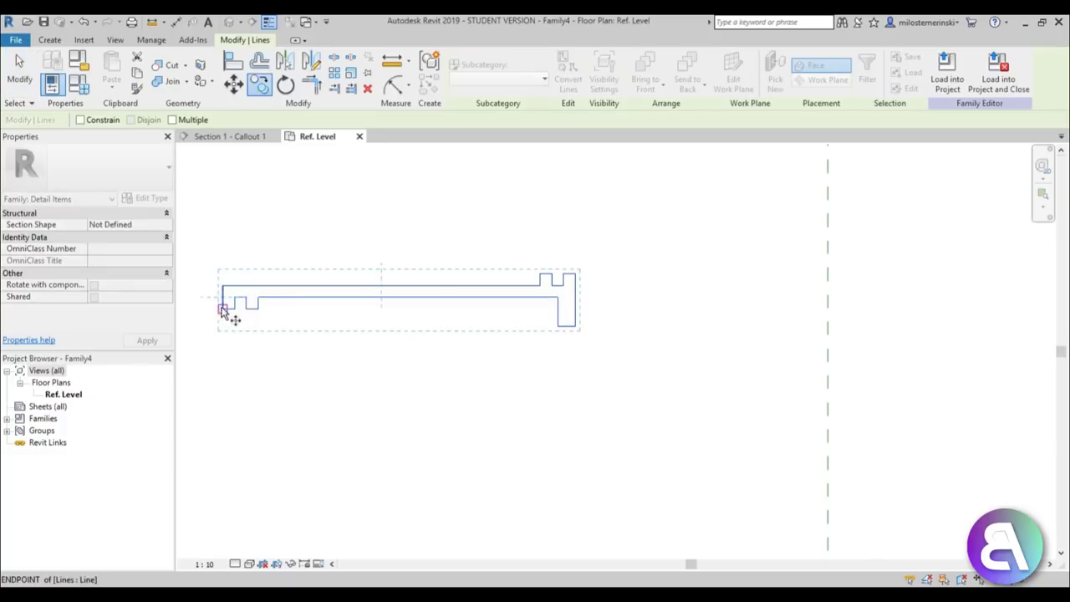
{"action": "left_click", "coordinate": [235, 306]}
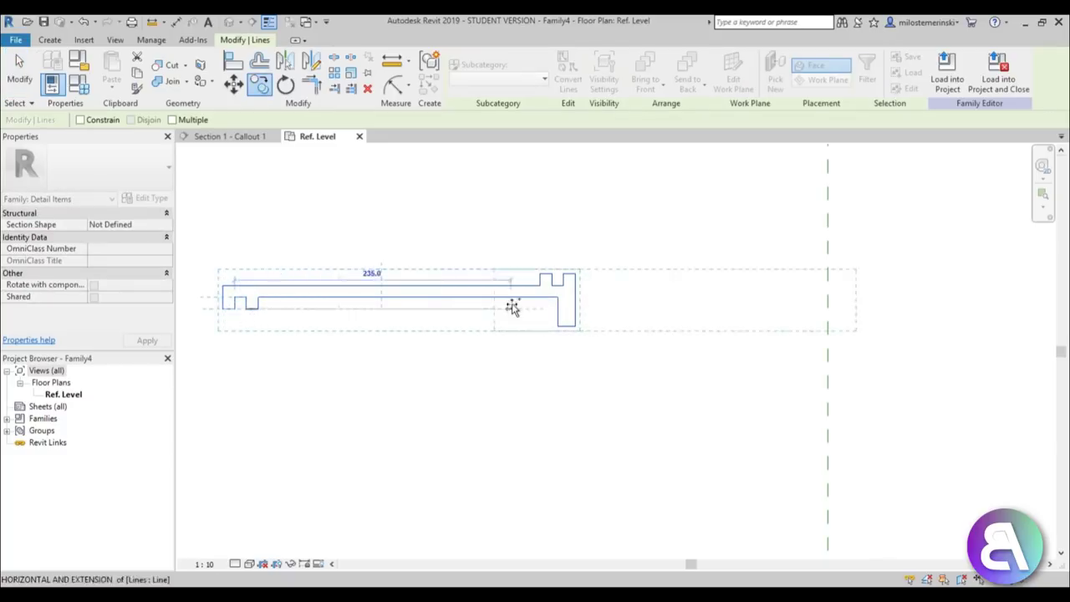
{"action": "left_click", "coordinate": [541, 285]}
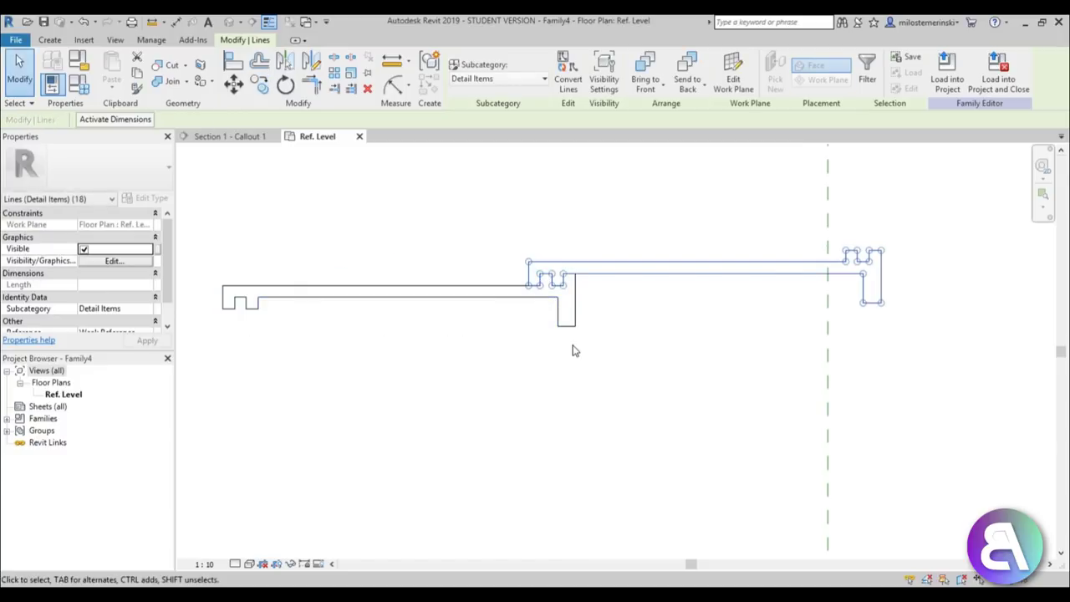
{"action": "scroll", "coordinate": [577, 347], "scroll_direction": "up", "scroll_amount": 3}
{"action": "left_click", "coordinate": [569, 311]}
Step: Delete the duplicate short horizontal line at the tile joint and check the vertical tab lines
{"action": "scroll", "coordinate": [443, 299], "scroll_direction": "up", "scroll_amount": 2}
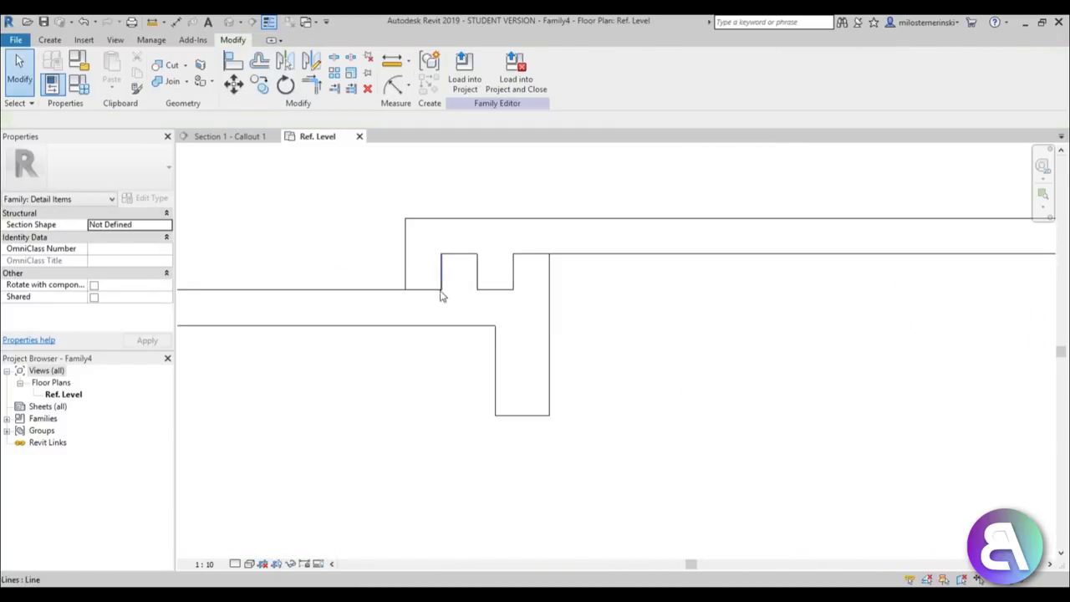
{"action": "left_click", "coordinate": [422, 289]}
{"action": "key", "text": "Delete"}
{"action": "key", "text": "Escape"}
{"action": "left_click", "coordinate": [479, 274]}
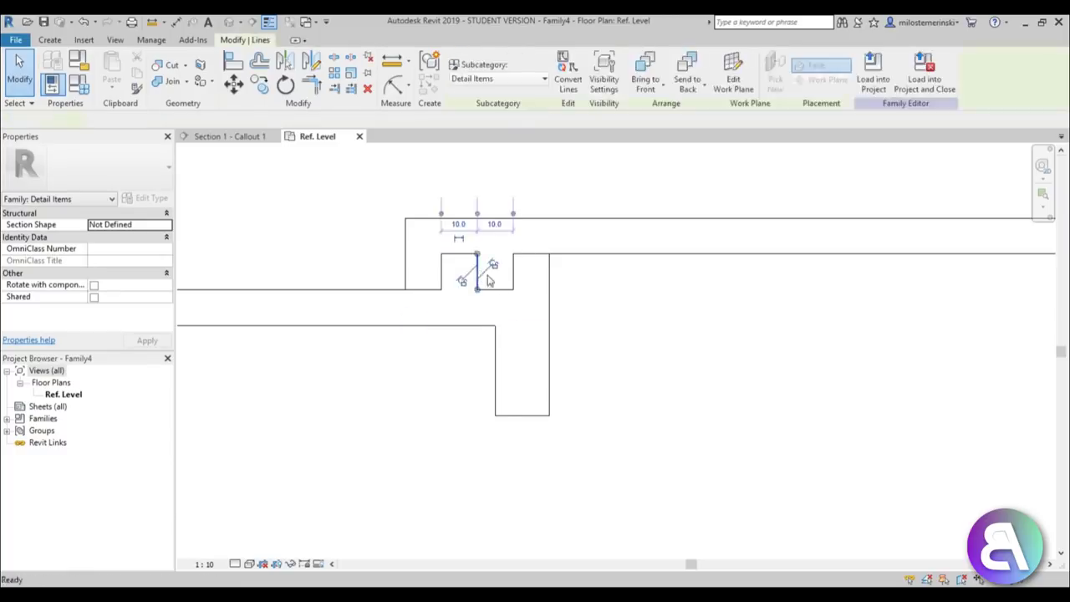
{"action": "key", "text": "Escape"}
{"action": "left_click", "coordinate": [495, 289]}
{"action": "key", "text": "Escape"}
{"action": "left_click", "coordinate": [513, 281]}
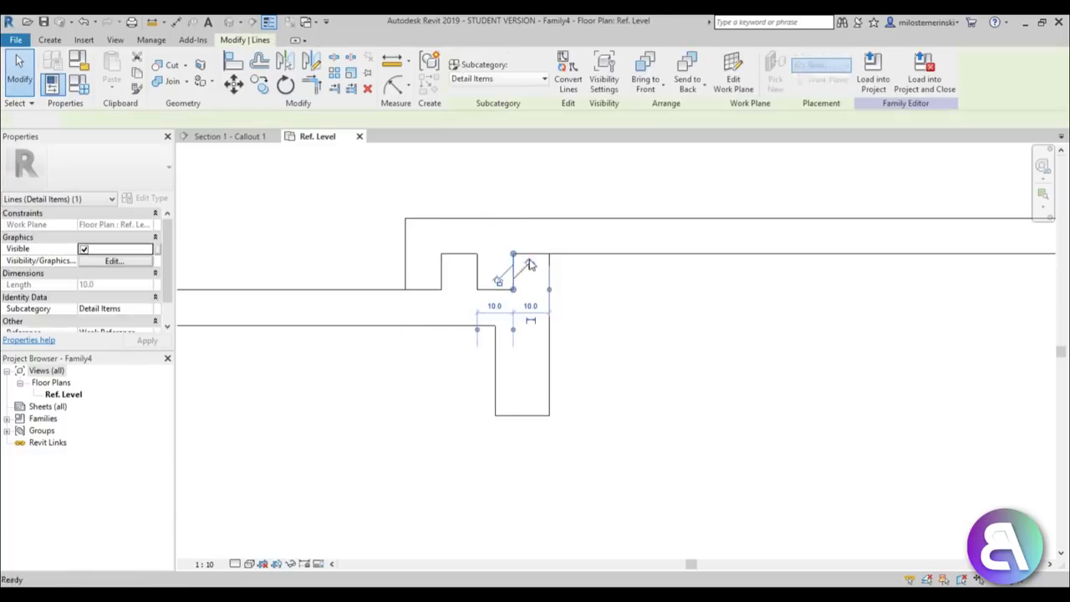
{"action": "key", "text": "Escape"}
Step: Adjust the left end of the copy's long top line to tidy the interlocking joint
{"action": "left_click", "coordinate": [533, 255]}
{"action": "left_click_drag", "start_coordinate": [515, 258], "coordinate": [577, 255]}
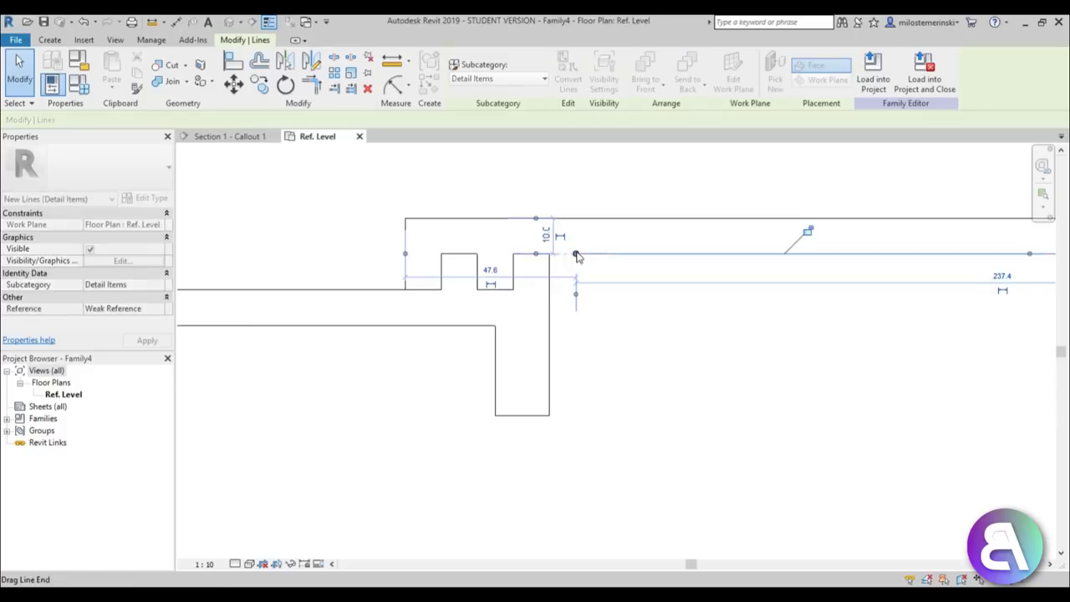
{"action": "key", "text": "Escape"}
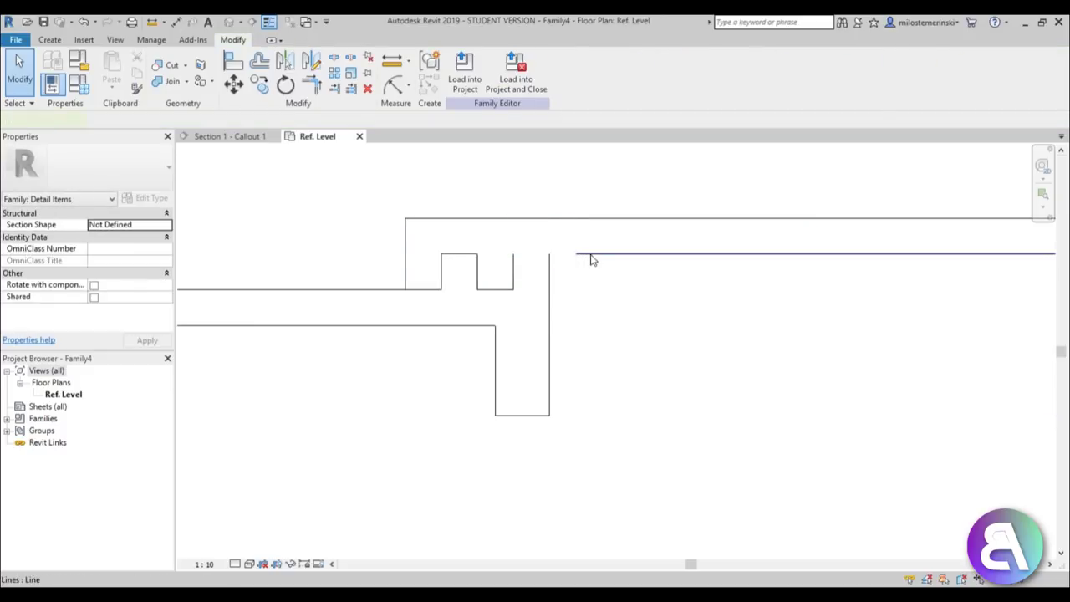
{"action": "left_click", "coordinate": [586, 254]}
{"action": "left_click_drag", "start_coordinate": [565, 253], "coordinate": [512, 252]}
{"action": "scroll", "coordinate": [657, 254], "scroll_direction": "down", "scroll_amount": 2}
{"action": "key", "text": "Escape"}
{"action": "scroll", "coordinate": [661, 276], "scroll_direction": "down", "scroll_amount": 2}
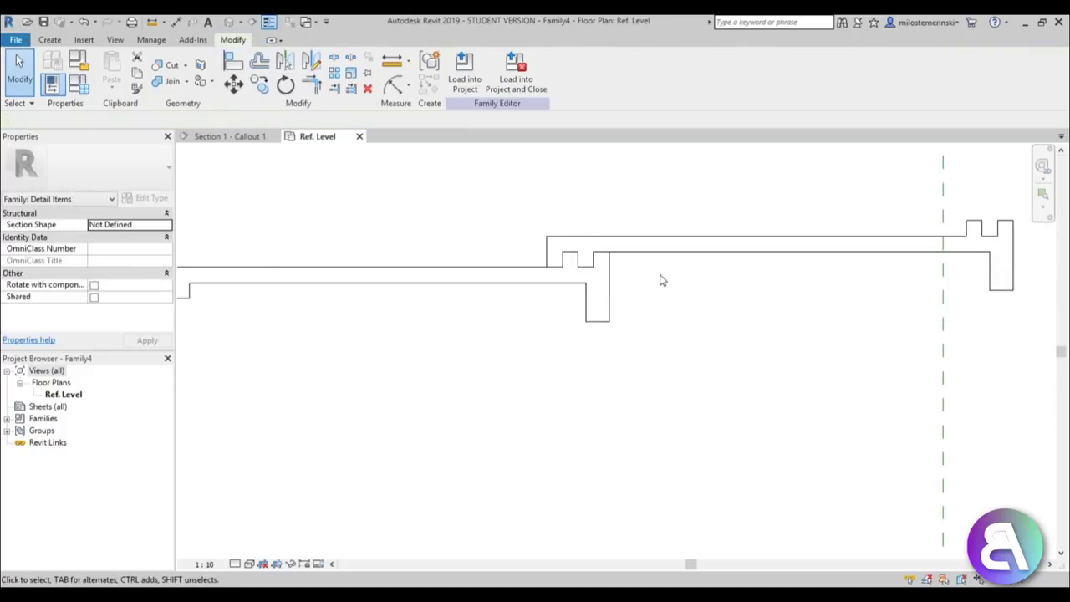
{"action": "scroll", "coordinate": [660, 276], "scroll_direction": "down", "scroll_amount": 2}
{"action": "scroll", "coordinate": [377, 242], "scroll_direction": "up", "scroll_amount": 1}
Step: Copy the tile profile from its right end to place another tile further left
{"action": "middle_click_drag", "start_coordinate": [599, 353], "coordinate": [456, 357]}
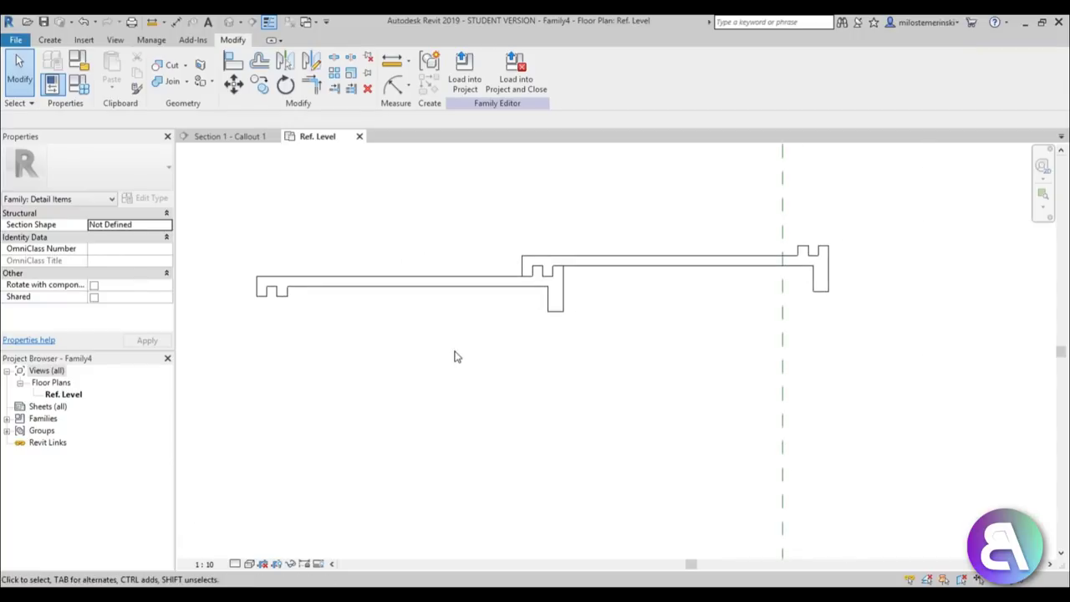
{"action": "middle_click_drag", "start_coordinate": [545, 333], "coordinate": [553, 332]}
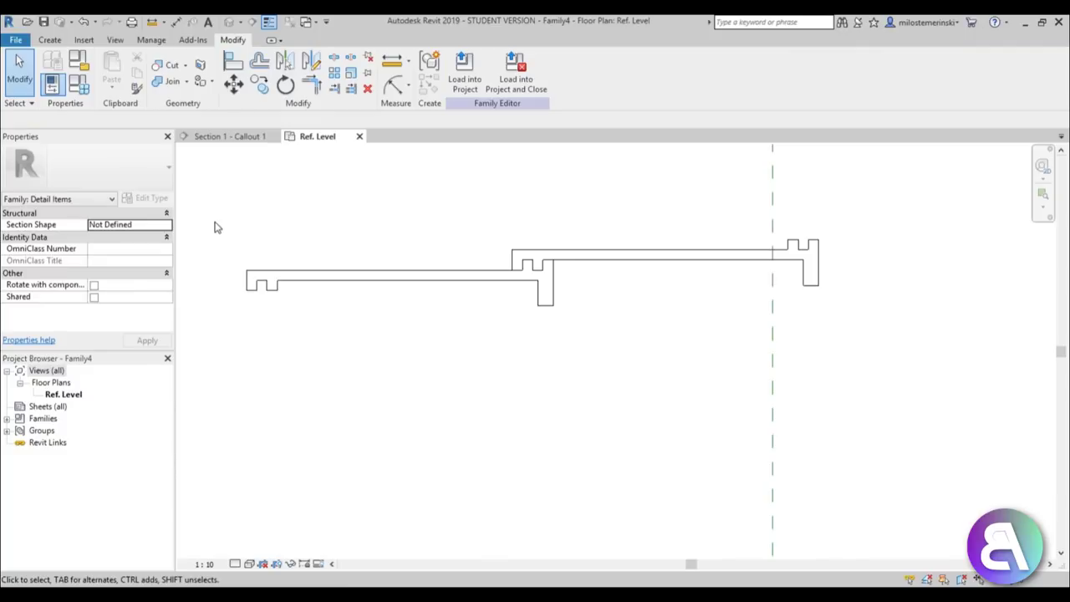
{"action": "mouse_move", "coordinate": [222, 232]}
{"action": "left_mouse_down"}
{"action": "mouse_move", "coordinate": [619, 374]}
{"action": "mouse_move", "coordinate": [592, 374]}
{"action": "left_mouse_up"}
{"action": "middle_click_drag", "start_coordinate": [485, 357], "coordinate": [512, 354]}
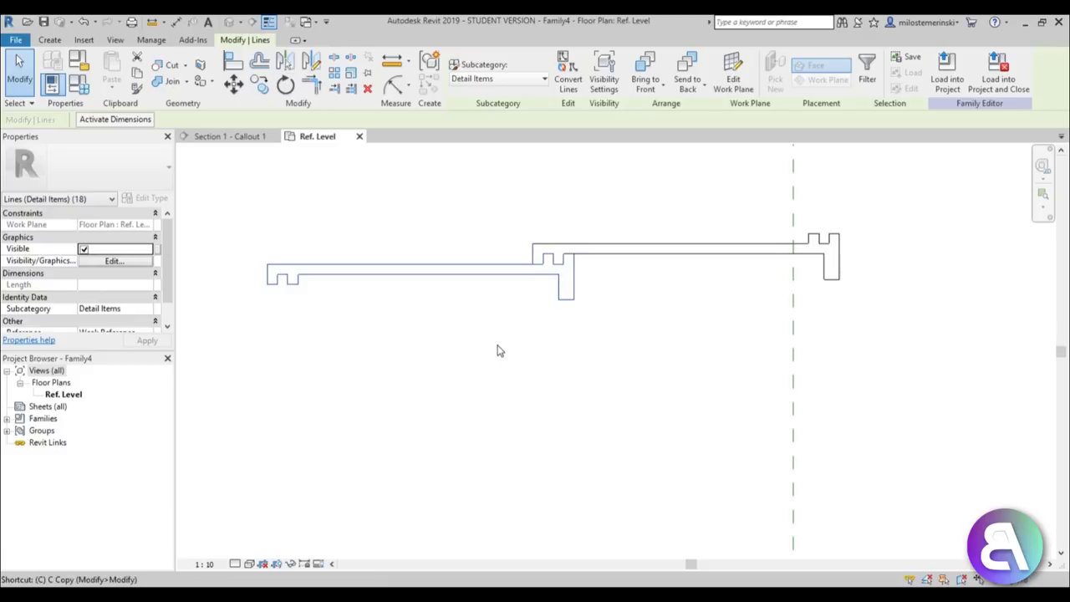
{"action": "key", "text": "c"}
{"action": "left_click", "coordinate": [577, 266]}
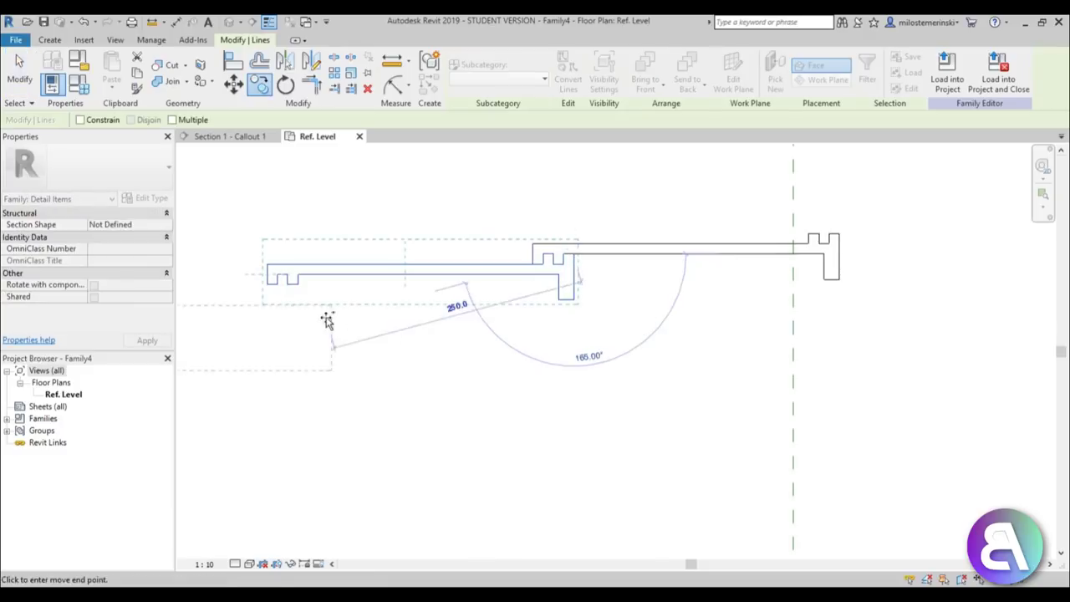
{"action": "left_click", "coordinate": [306, 287]}
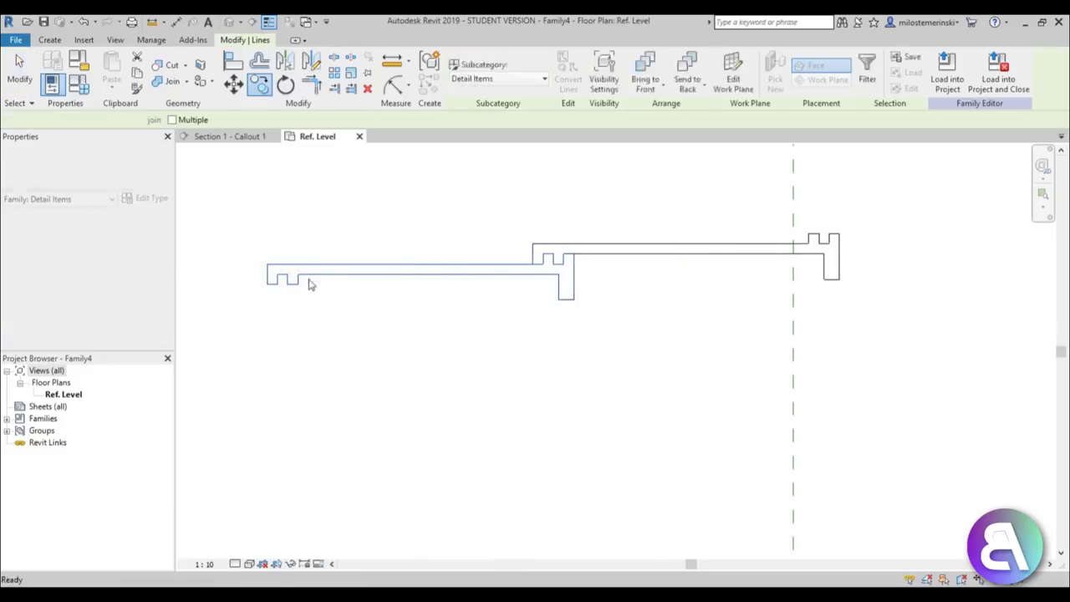
{"action": "key", "text": "Escape"}
Step: Copy the new tile profile from its tab endpoint to add a tile further down-left
{"action": "left_click_drag", "start_coordinate": [249, 224], "coordinate": [633, 402]}
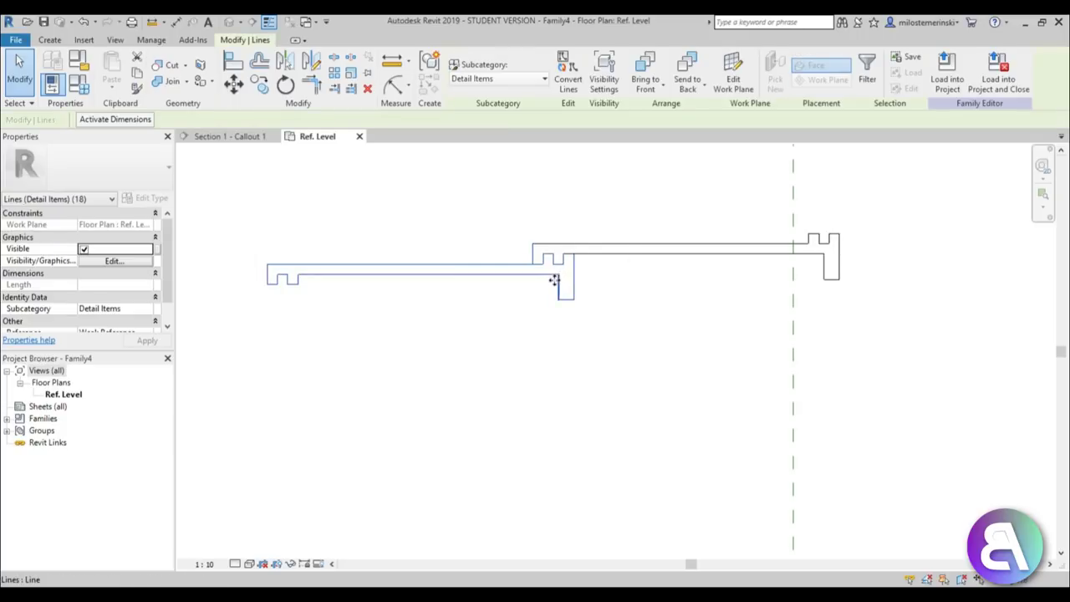
{"action": "key", "text": "c"}
{"action": "scroll", "coordinate": [553, 289], "scroll_direction": "up", "scroll_amount": 1}
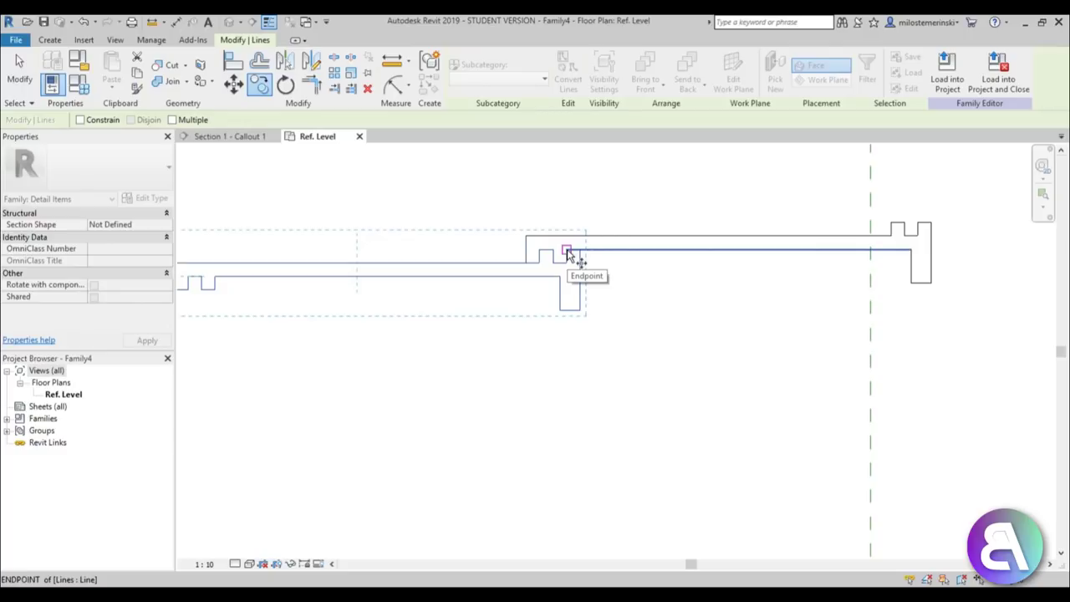
{"action": "left_click", "coordinate": [567, 251]}
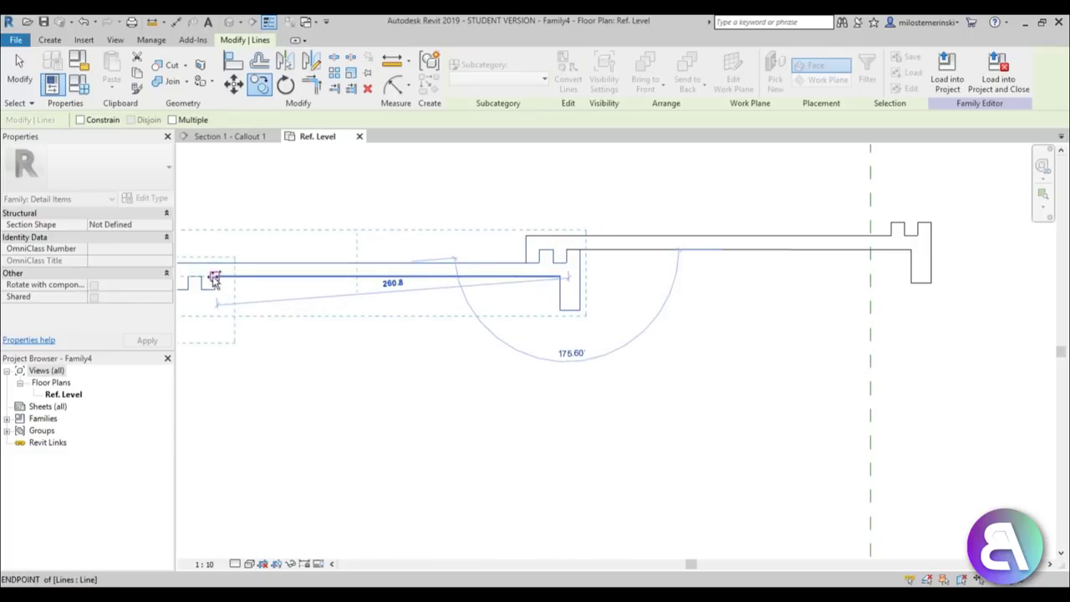
{"action": "left_click", "coordinate": [215, 277]}
{"action": "middle_click_drag", "start_coordinate": [245, 346], "coordinate": [540, 365]}
{"action": "key", "text": "Escape"}
Step: Delete the short diagonal line and the extra horizontal segment at the new joint
{"action": "scroll", "coordinate": [535, 363], "scroll_direction": "down", "scroll_amount": 2}
{"action": "scroll", "coordinate": [493, 318], "scroll_direction": "up", "scroll_amount": 2}
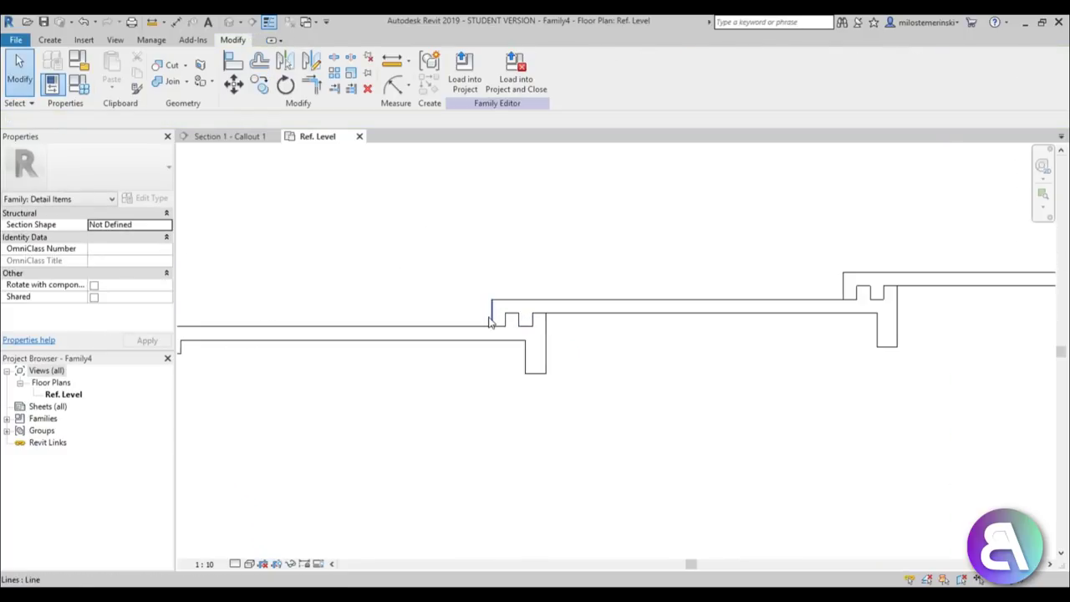
{"action": "left_click", "coordinate": [482, 315]}
{"action": "key", "text": "Delete"}
{"action": "scroll", "coordinate": [492, 328], "scroll_direction": "up", "scroll_amount": 2}
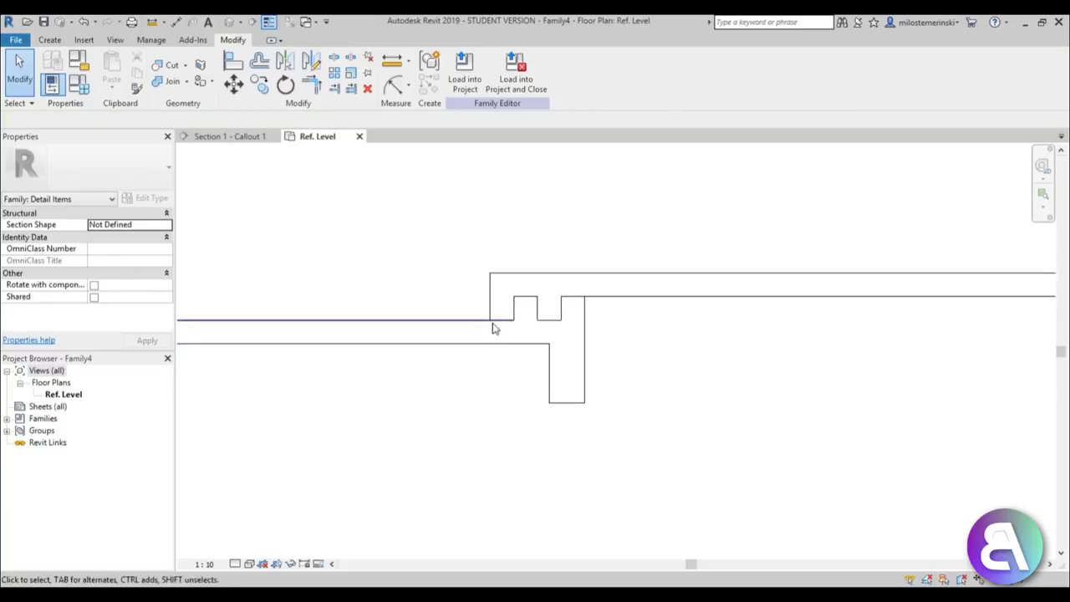
{"action": "left_click", "coordinate": [499, 324]}
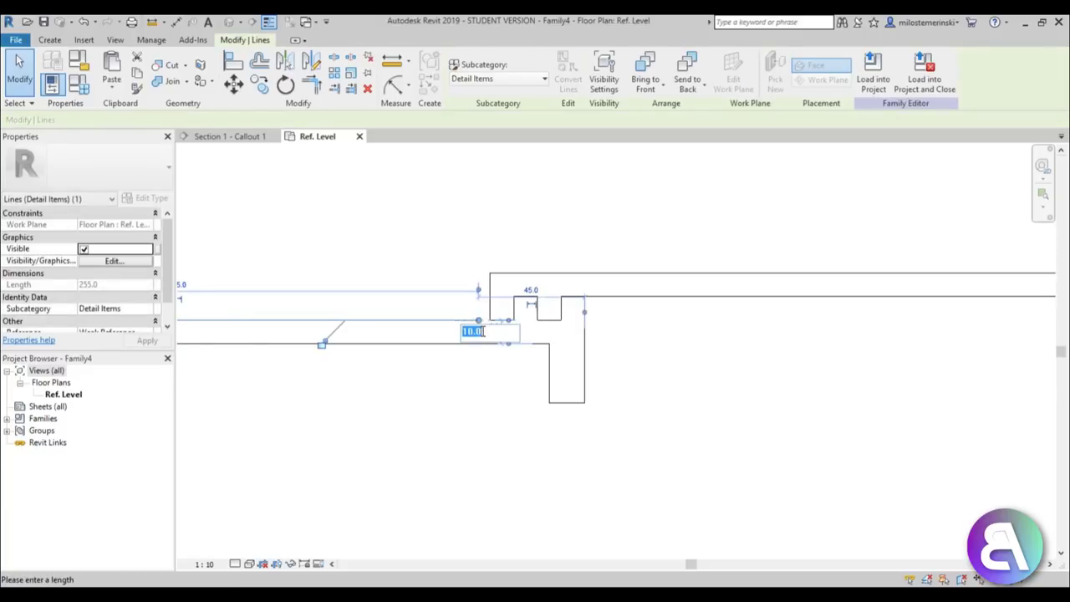
{"action": "key", "text": "Delete"}
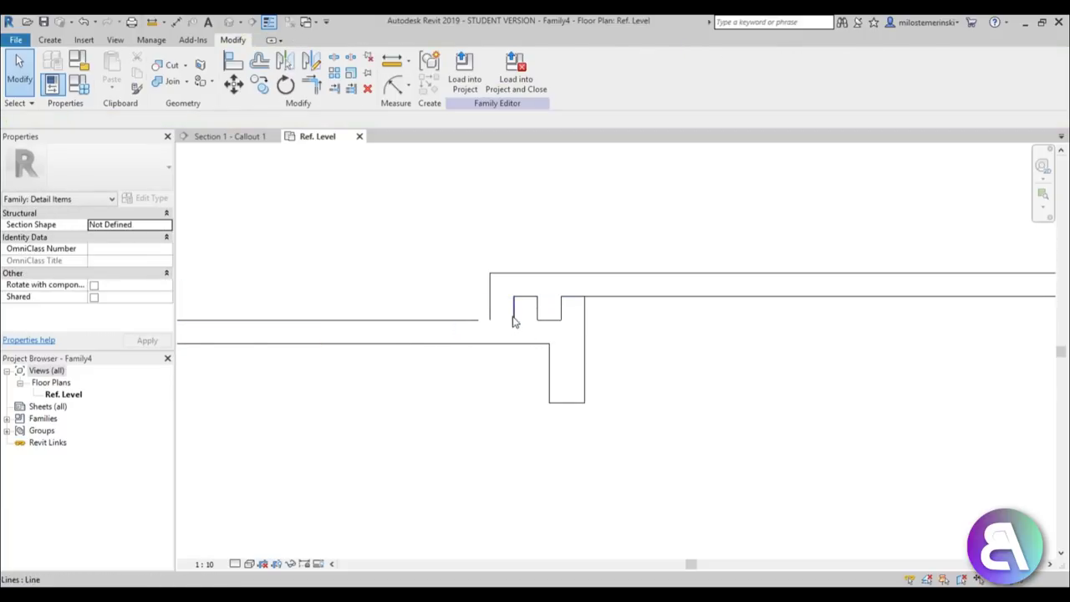
{"action": "key", "text": "d"}
{"action": "key", "text": "l"}
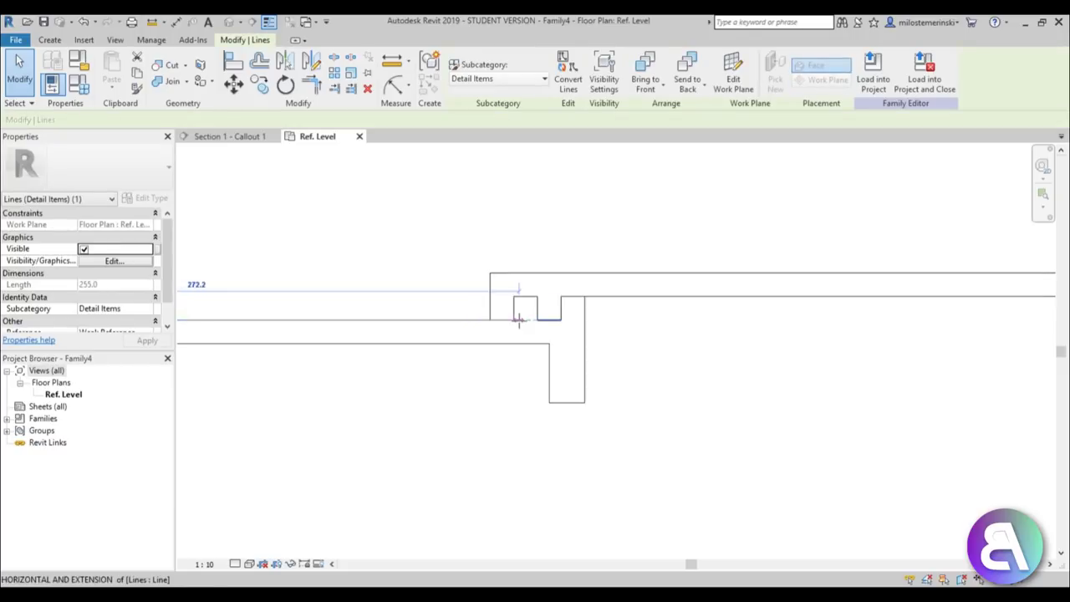
{"action": "key", "text": "Escape"}
{"action": "key", "text": "Escape"}
{"action": "scroll", "coordinate": [543, 285], "scroll_direction": "down", "scroll_amount": 5}
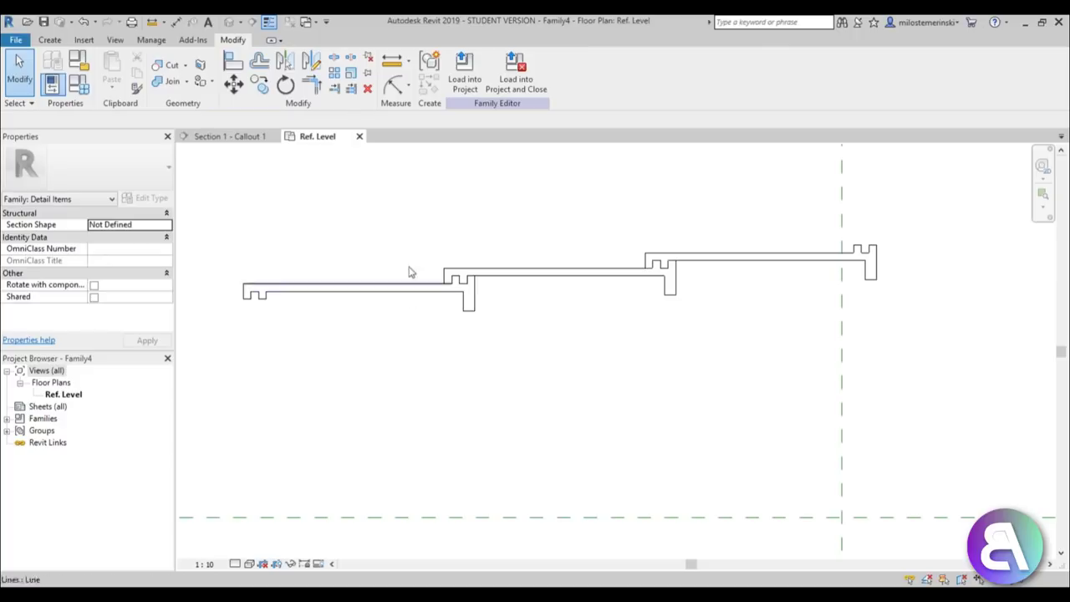
Step: Assign all profile lines to Medium Lines and turn off Thin Lines to see true weights
{"action": "middle_click_drag", "start_coordinate": [519, 251], "coordinate": [510, 275]}
{"action": "scroll", "coordinate": [506, 272], "scroll_direction": "up", "scroll_amount": 1}
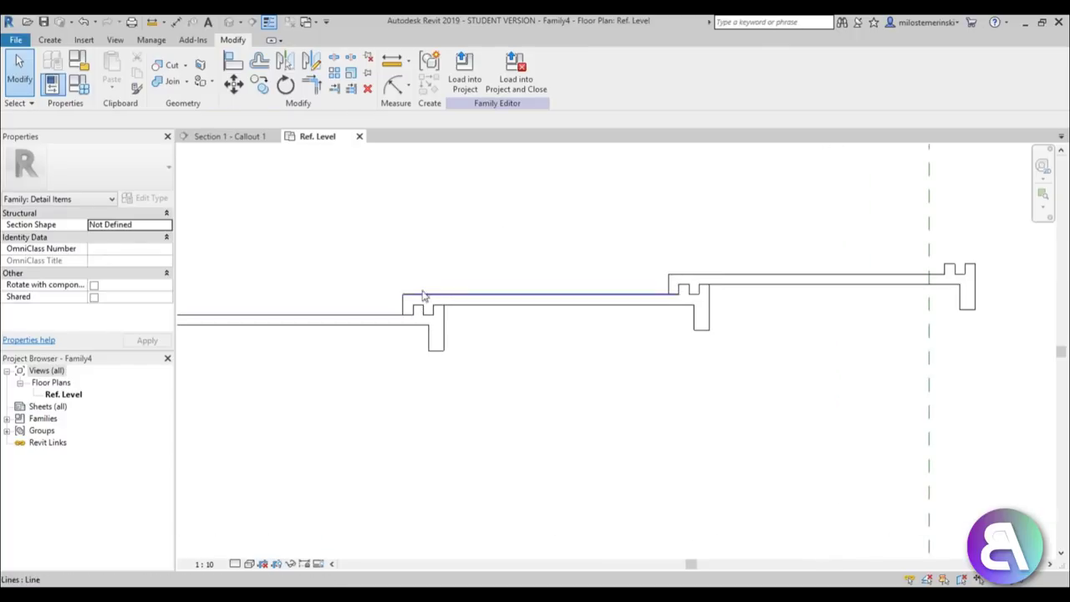
{"action": "scroll", "coordinate": [530, 306], "scroll_direction": "down", "scroll_amount": 2}
{"action": "left_click_drag", "start_coordinate": [245, 239], "coordinate": [855, 369]}
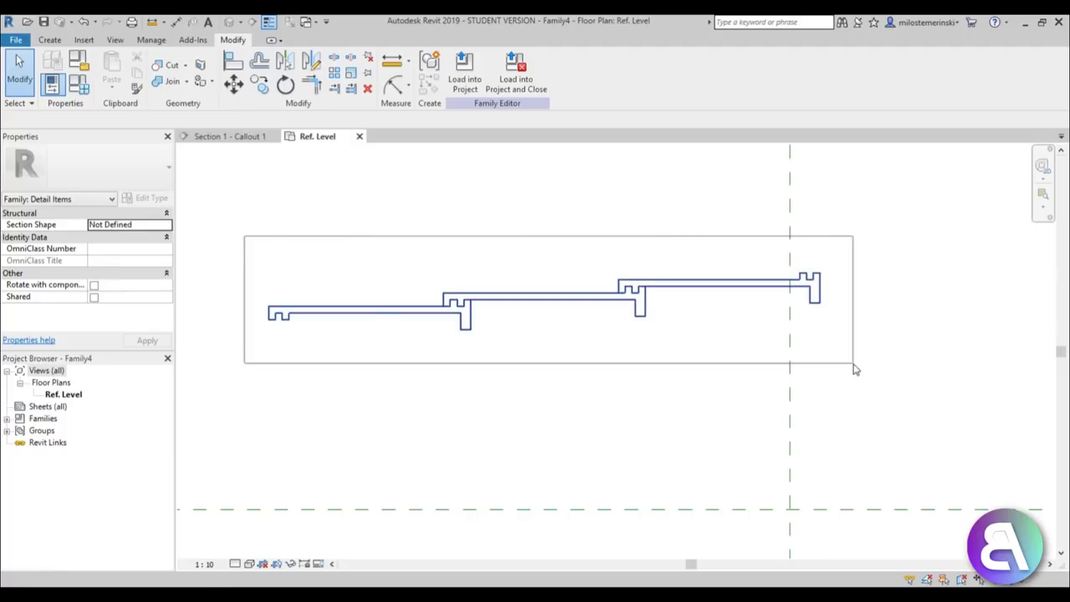
{"action": "left_click", "coordinate": [511, 81]}
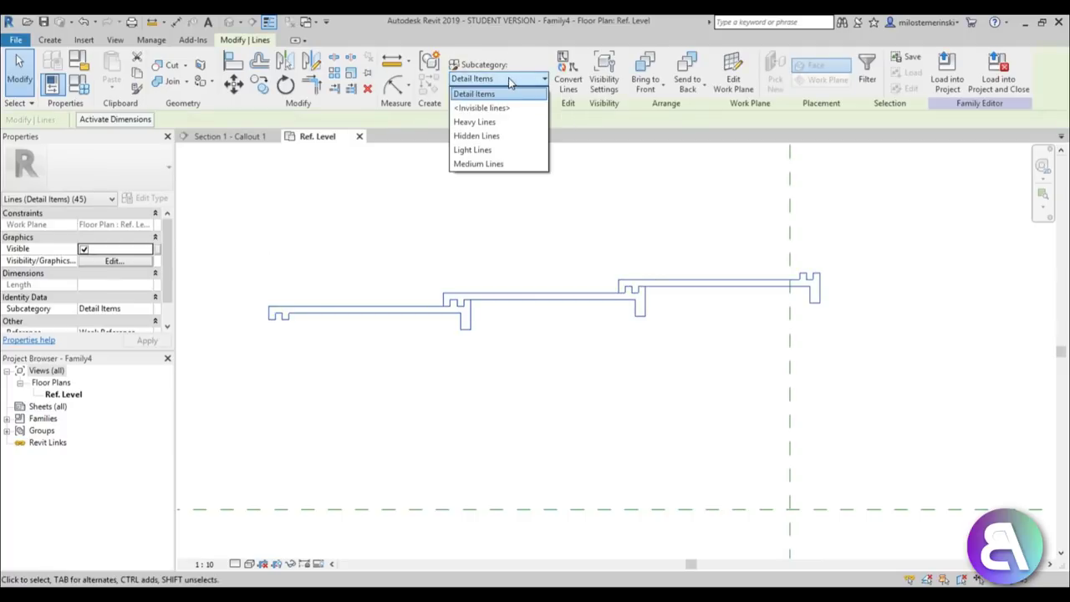
{"action": "left_click", "coordinate": [506, 165]}
{"action": "scroll", "coordinate": [501, 304], "scroll_direction": "up", "scroll_amount": 2}
{"action": "scroll", "coordinate": [478, 313], "scroll_direction": "up", "scroll_amount": 2}
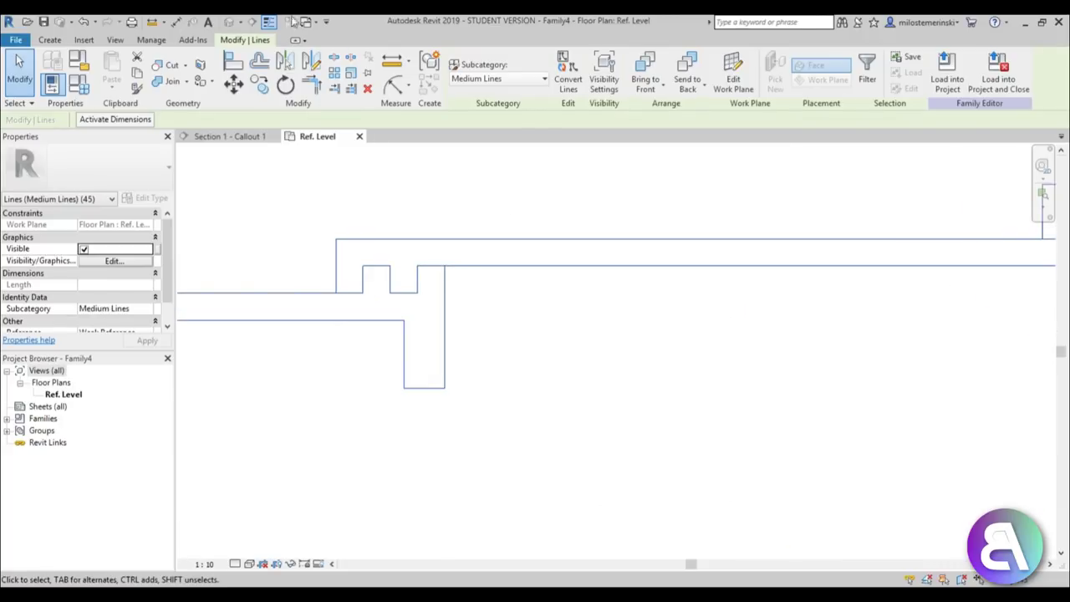
{"action": "key", "text": "Escape"}
{"action": "left_click", "coordinate": [269, 21]}
{"action": "scroll", "coordinate": [440, 215], "scroll_direction": "down", "scroll_amount": 3}
{"action": "scroll", "coordinate": [454, 229], "scroll_direction": "down", "scroll_amount": 1}
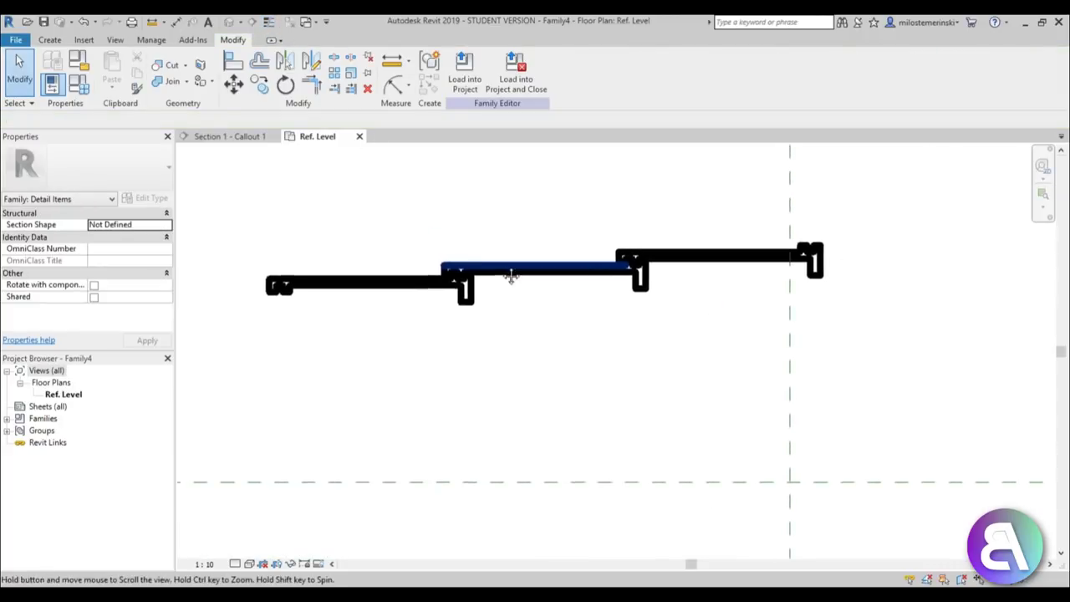
Step: Try view scale 1:20, return to 1:10, and reassign the profile lines to Light Lines
{"action": "left_click", "coordinate": [205, 564]}
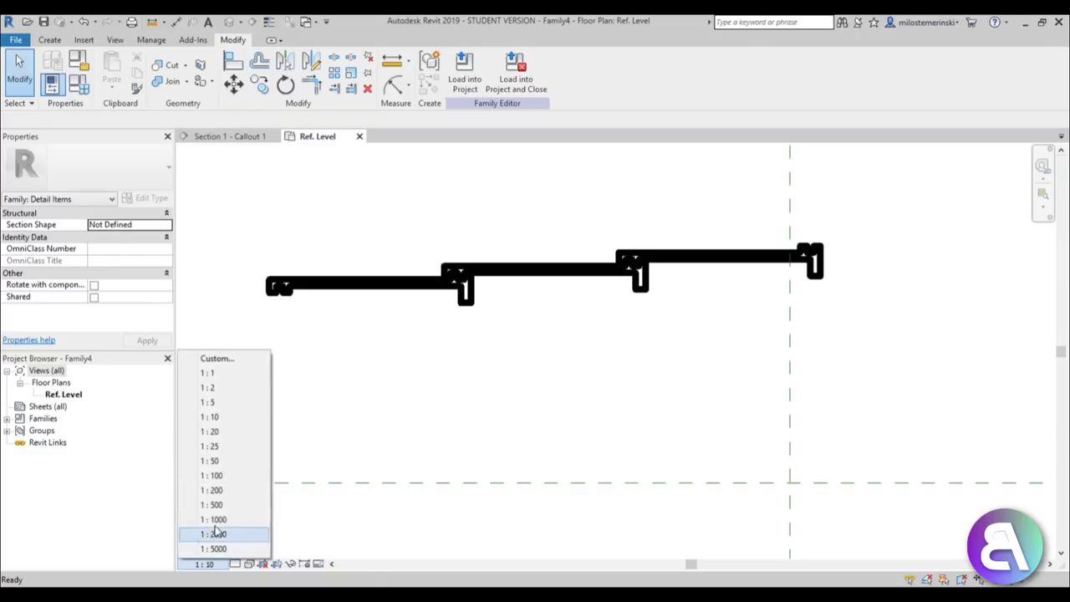
{"action": "left_click", "coordinate": [227, 431]}
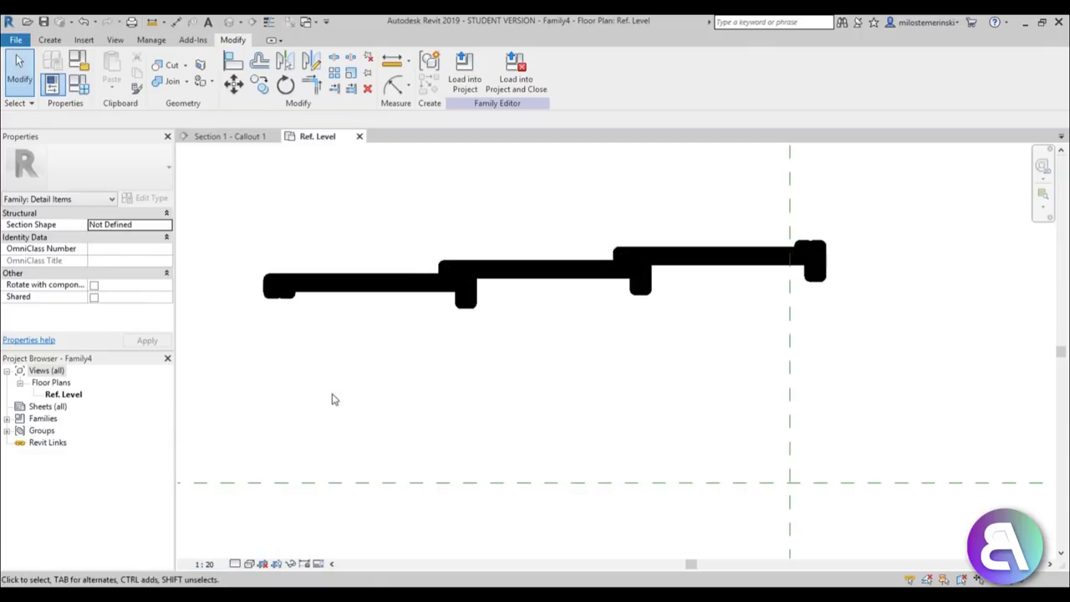
{"action": "left_click", "coordinate": [207, 563]}
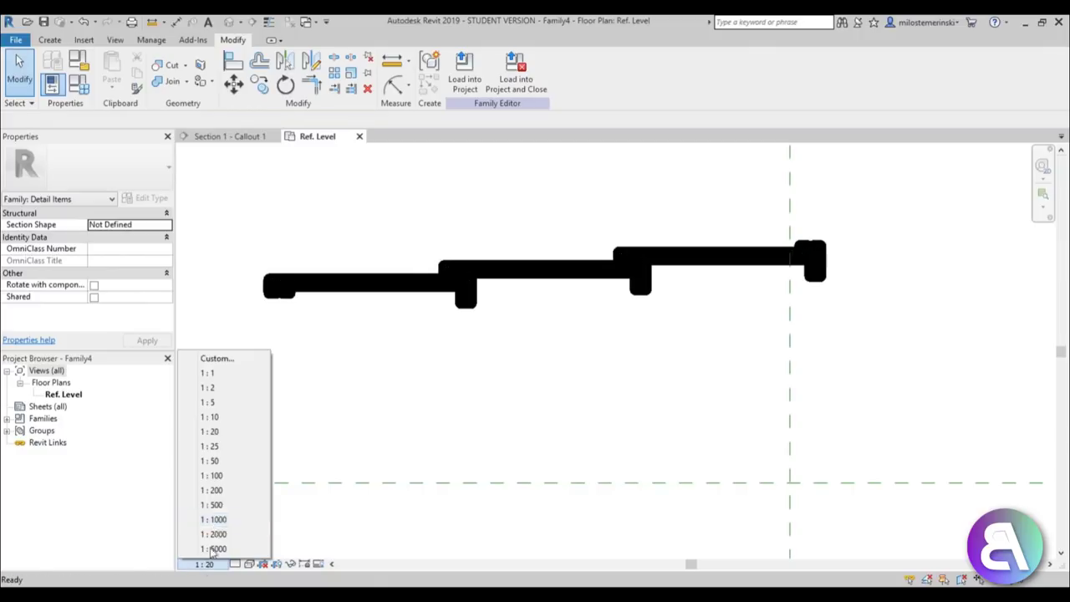
{"action": "left_click", "coordinate": [221, 417]}
{"action": "left_click_drag", "start_coordinate": [220, 208], "coordinate": [885, 335]}
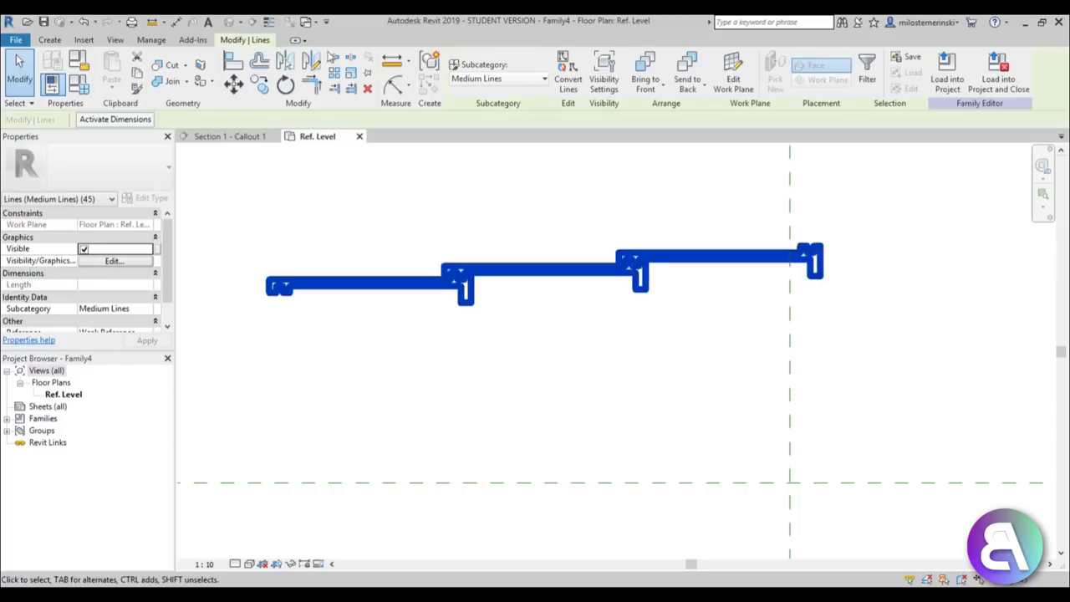
{"action": "left_click", "coordinate": [515, 81]}
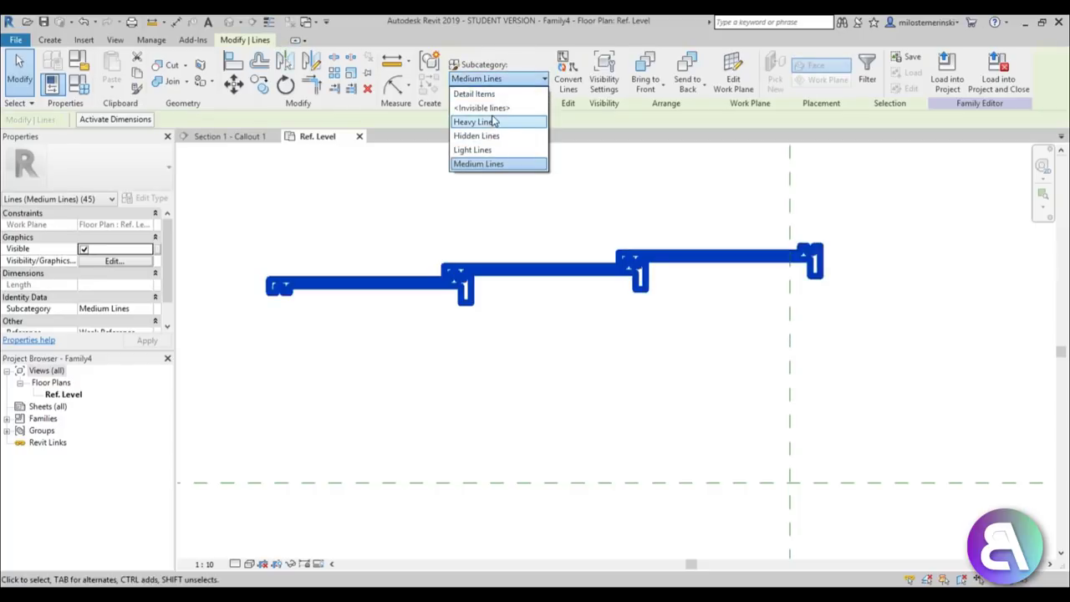
{"action": "left_click", "coordinate": [490, 150]}
{"action": "left_click", "coordinate": [508, 248]}
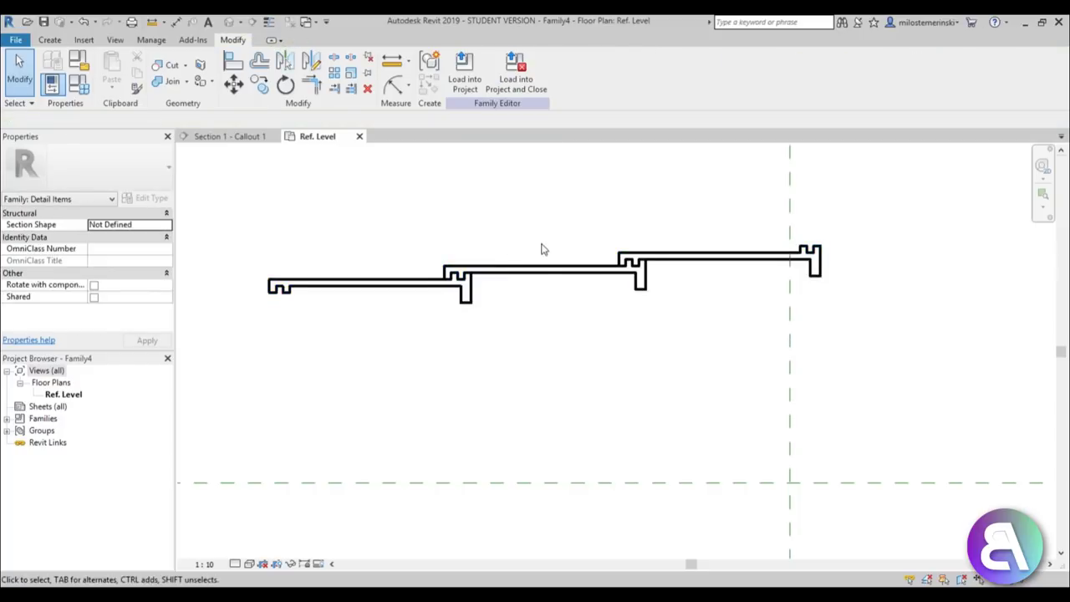
{"action": "scroll", "coordinate": [434, 295], "scroll_direction": "up", "scroll_amount": 3}
{"action": "scroll", "coordinate": [480, 289], "scroll_direction": "down", "scroll_amount": 2}
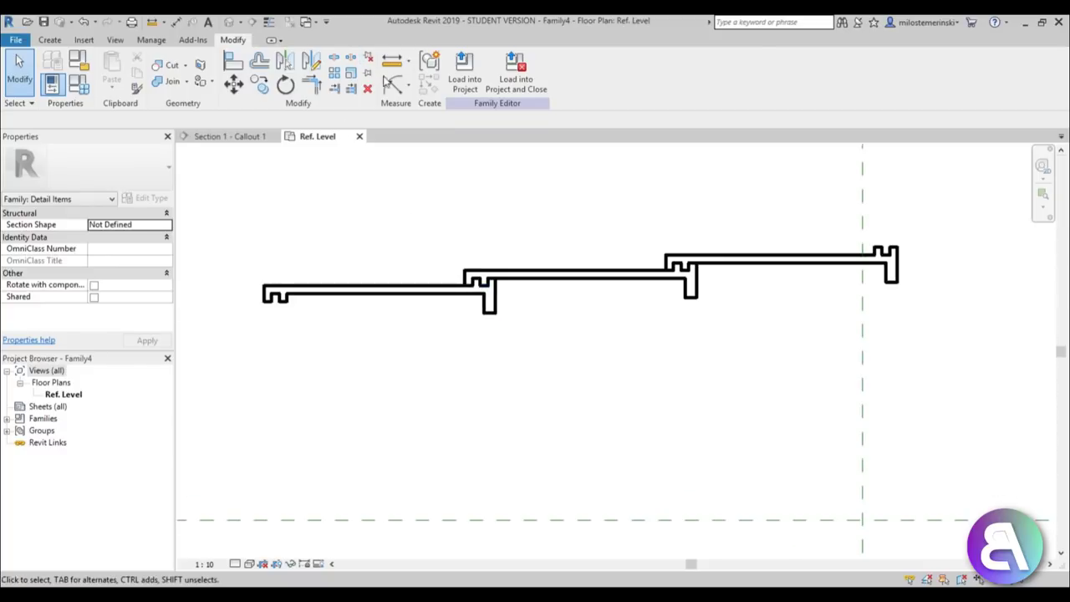
Step: Draw a vertical detail line at the profile's left corner and shorten it to 40.0
{"action": "left_click", "coordinate": [50, 40]}
{"action": "scroll", "coordinate": [318, 284], "scroll_direction": "up", "scroll_amount": 2}
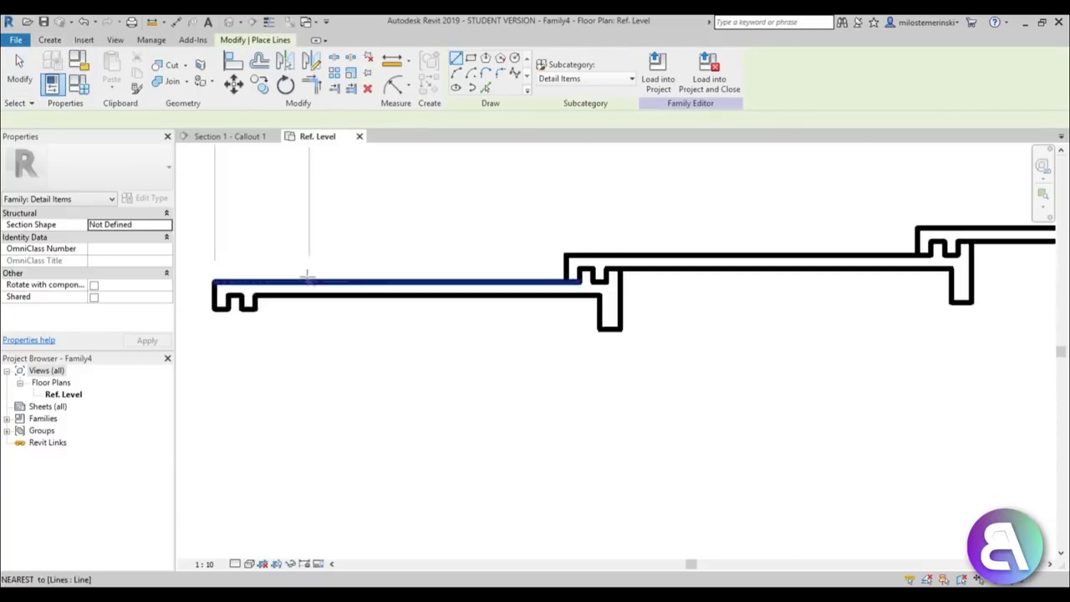
{"action": "left_click", "coordinate": [573, 79]}
{"action": "left_click", "coordinate": [573, 81]}
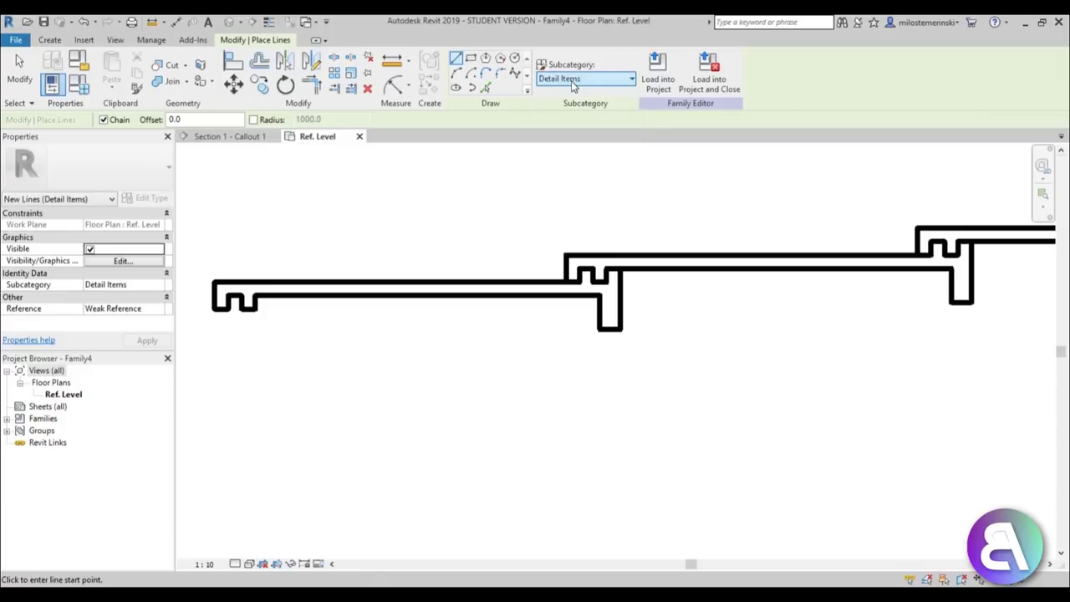
{"action": "left_click", "coordinate": [215, 282]}
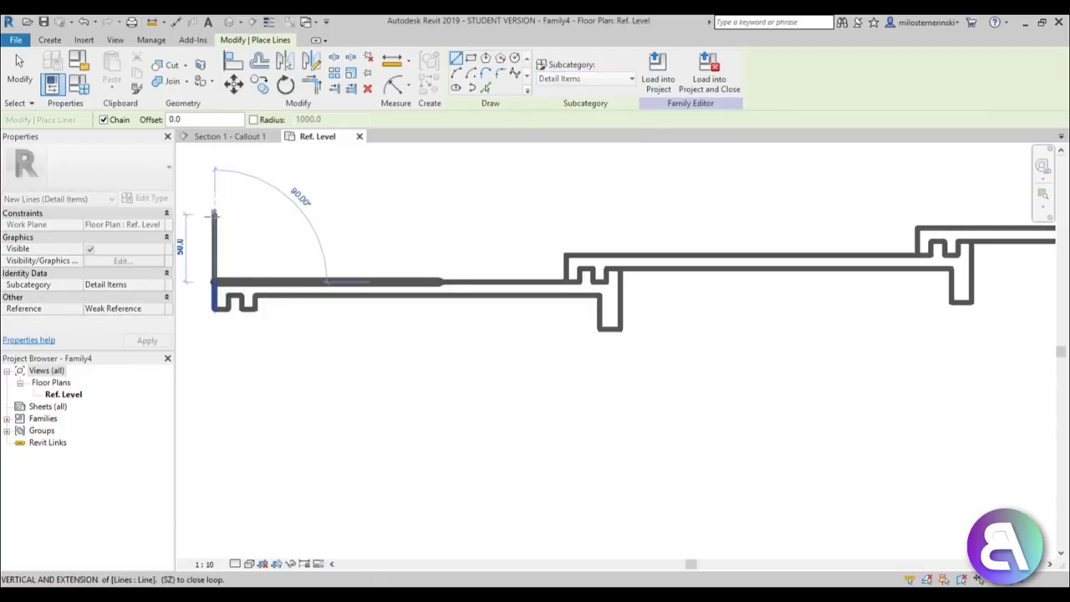
{"action": "left_click", "coordinate": [215, 213]}
{"action": "key", "text": "Escape"}
{"action": "key", "text": "Escape"}
{"action": "middle_click_drag", "start_coordinate": [292, 271], "coordinate": [362, 290]}
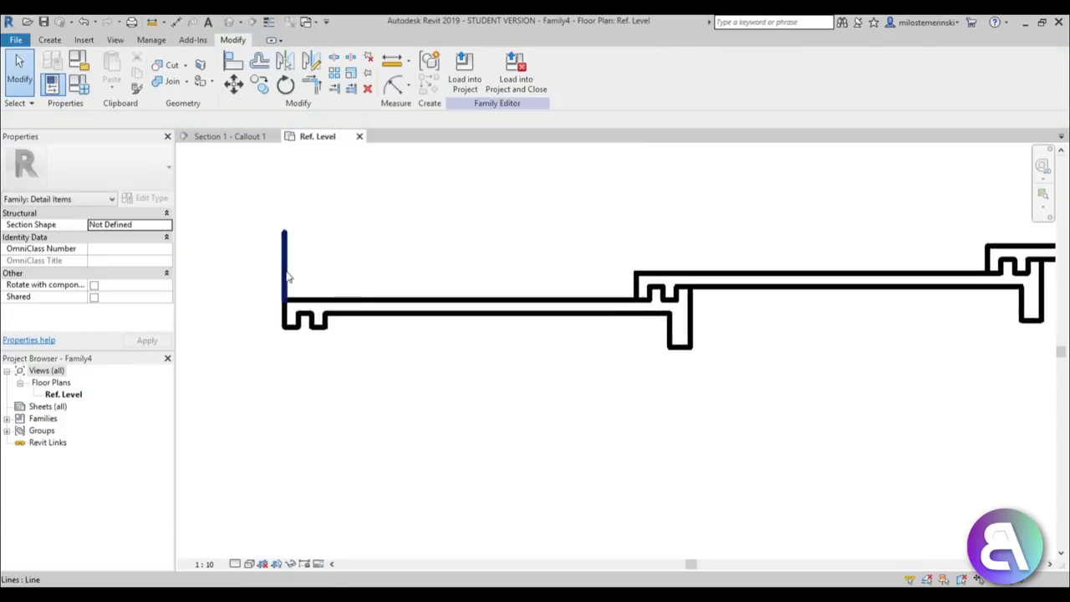
{"action": "left_click", "coordinate": [285, 259]}
{"action": "left_click_drag", "start_coordinate": [285, 231], "coordinate": [284, 245]}
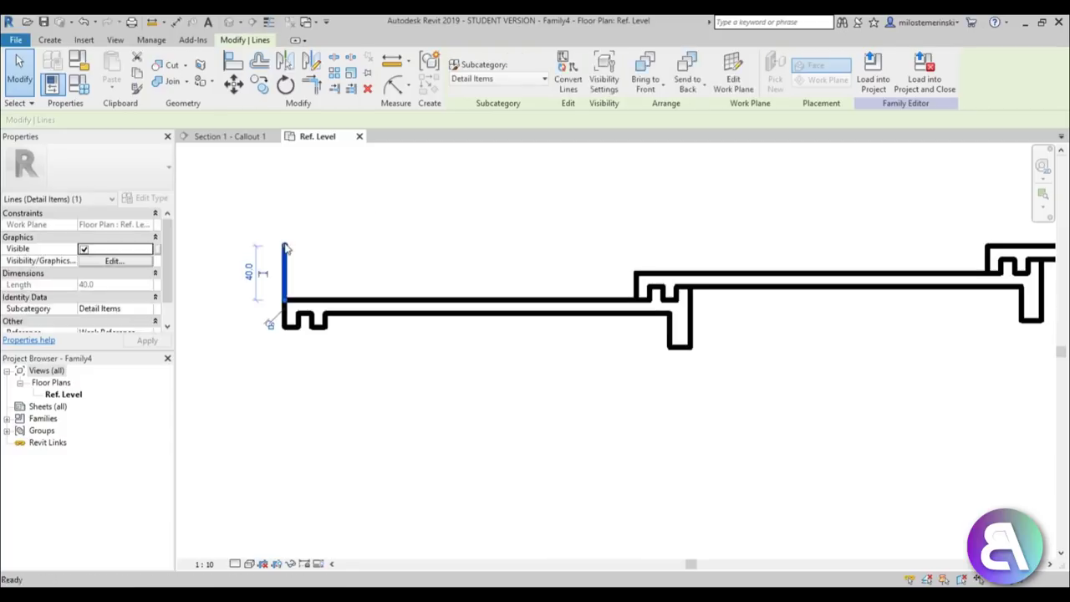
{"action": "left_click", "coordinate": [302, 264]}
{"action": "scroll", "coordinate": [315, 277], "scroll_direction": "down", "scroll_amount": 2}
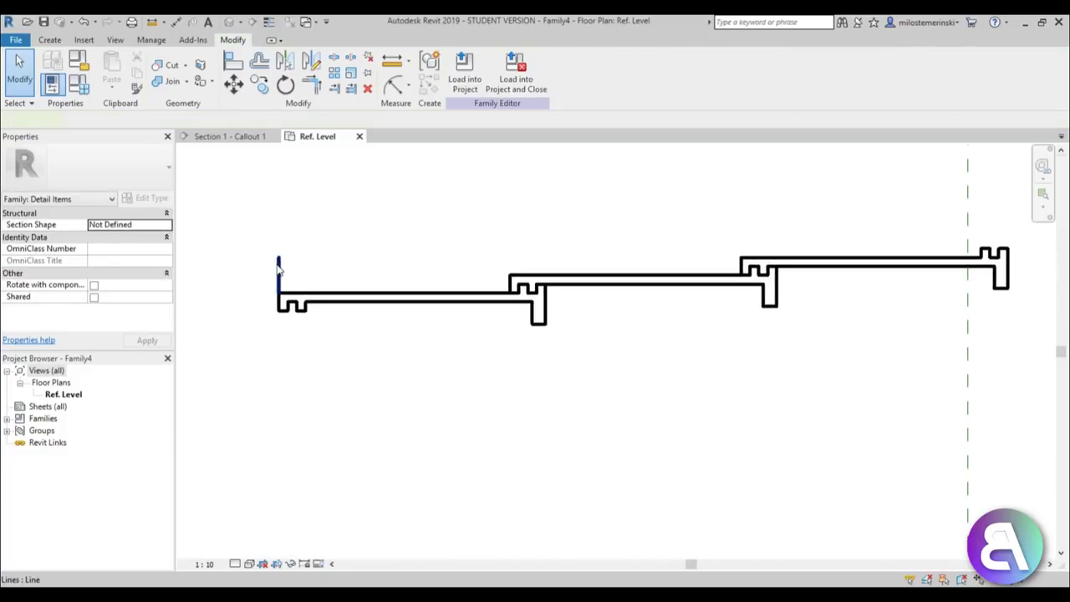
{"action": "left_click", "coordinate": [279, 267]}
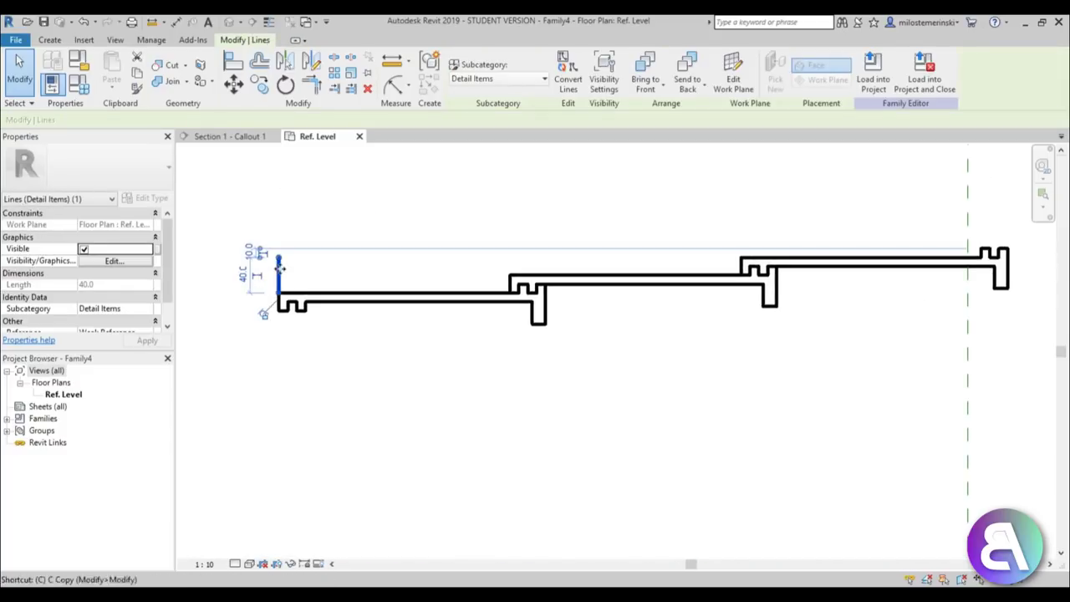
{"action": "left_click", "coordinate": [304, 260]}
Step: Draw a 265.0-long top edge line from the outline's top-left corner
{"action": "left_click", "coordinate": [52, 40]}
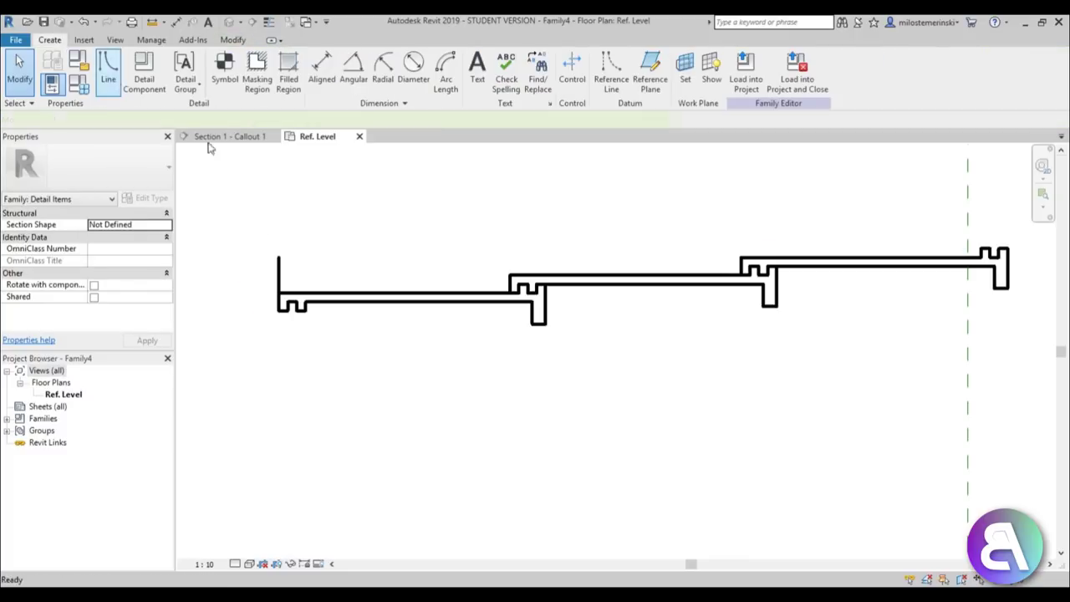
{"action": "left_click", "coordinate": [279, 257]}
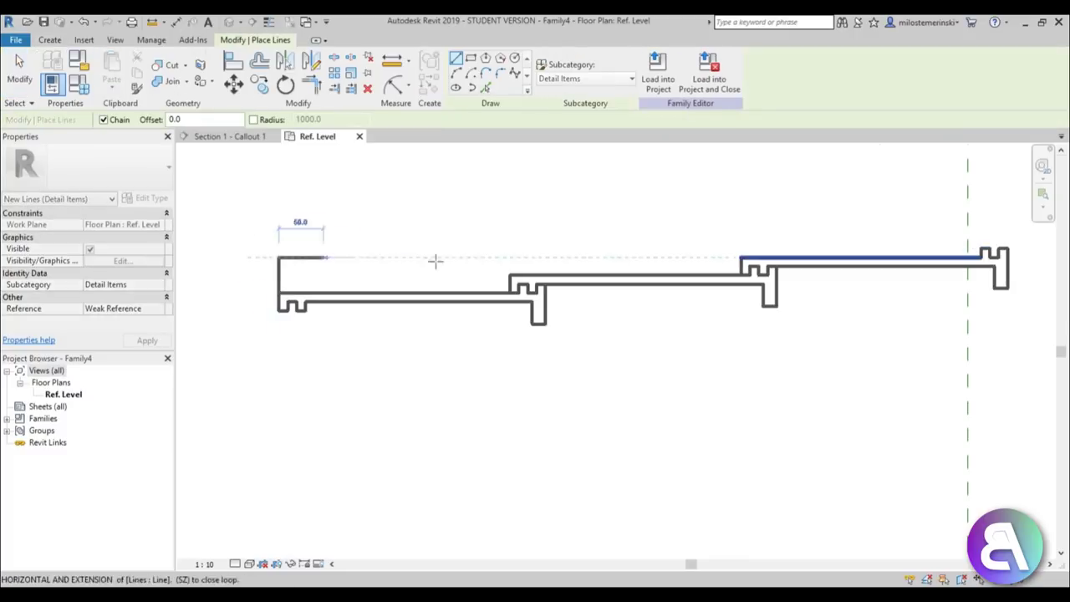
{"action": "left_click", "coordinate": [507, 259]}
{"action": "key", "text": "Escape"}
{"action": "key", "text": "Escape"}
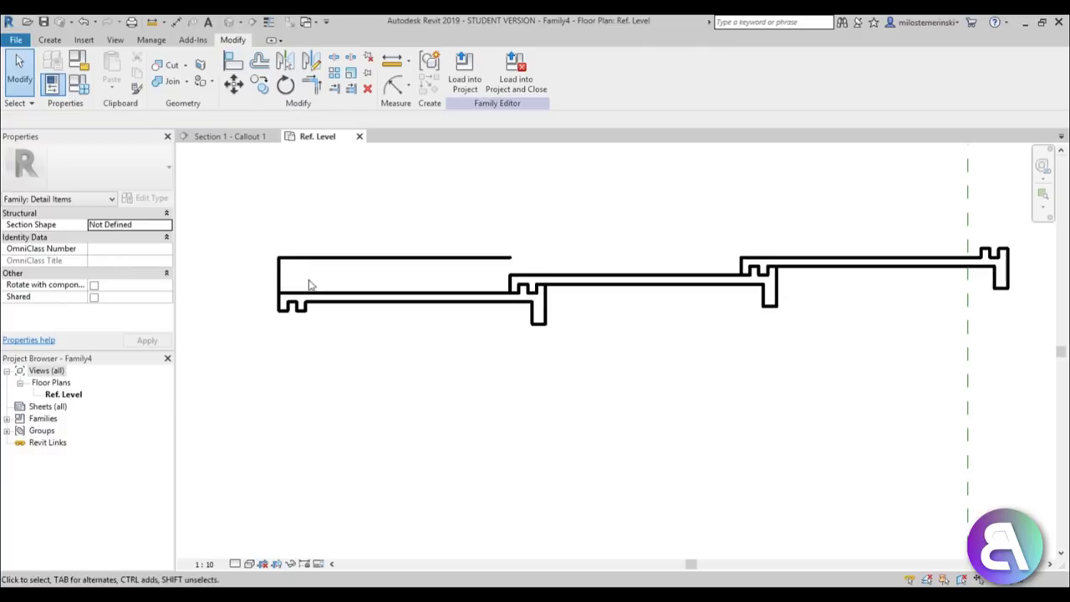
{"action": "middle_click_drag", "start_coordinate": [310, 285], "coordinate": [322, 269]}
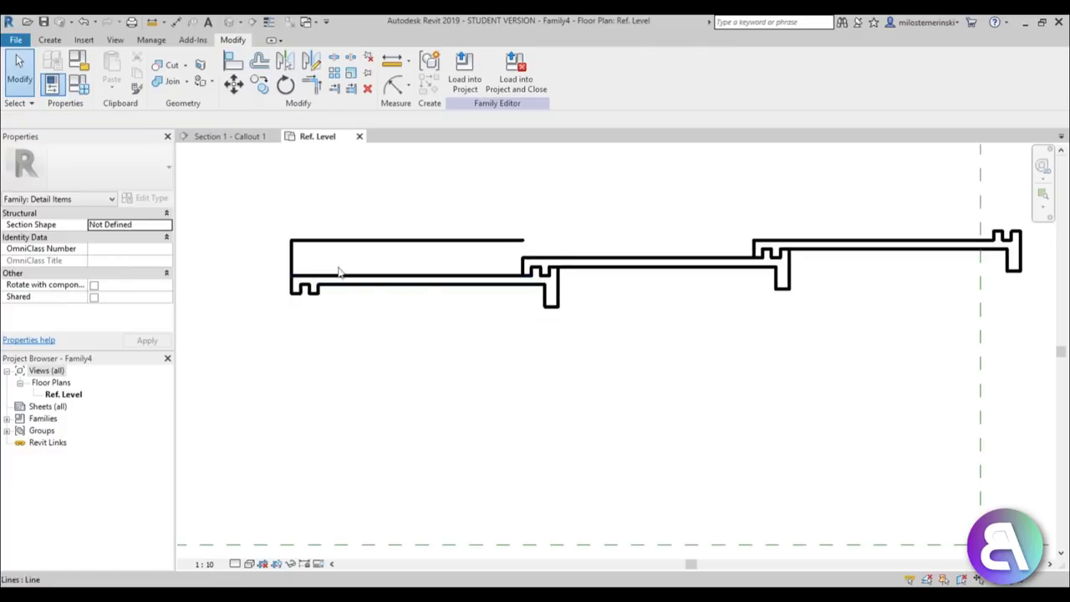
{"action": "scroll", "coordinate": [301, 242], "scroll_direction": "up", "scroll_amount": 2}
Step: Set the top line's offset from the tile body to 10
{"action": "left_click", "coordinate": [306, 242]}
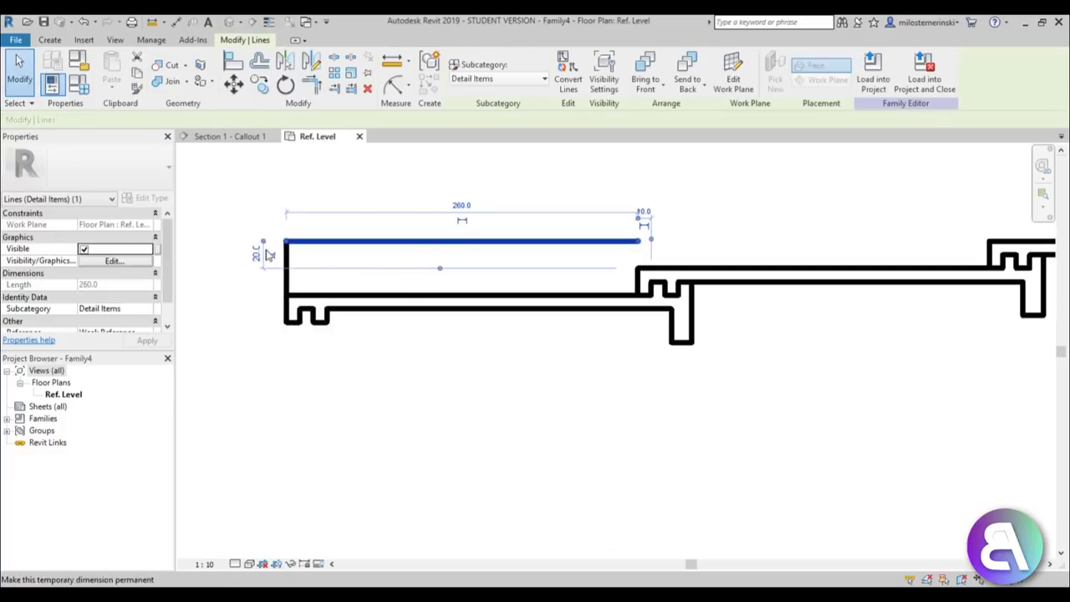
{"action": "left_click", "coordinate": [257, 252]}
{"action": "type", "text": "10"}
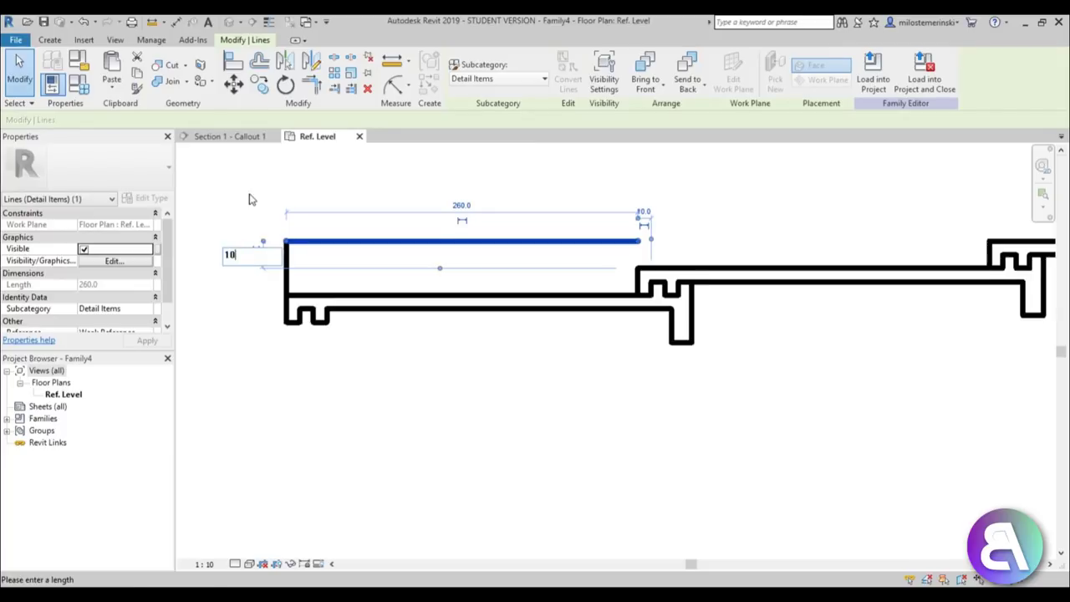
{"action": "key", "text": "Return"}
{"action": "key", "text": "Escape"}
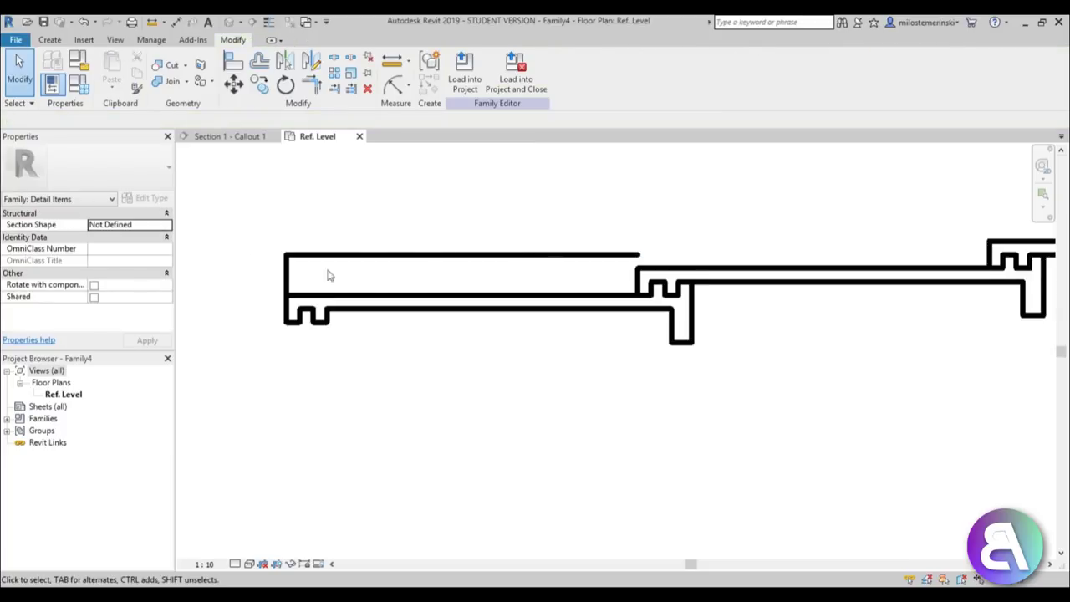
Step: Copy the top line and its left edge onto the second and third tiles
{"action": "left_click_drag", "start_coordinate": [329, 276], "coordinate": [238, 243]}
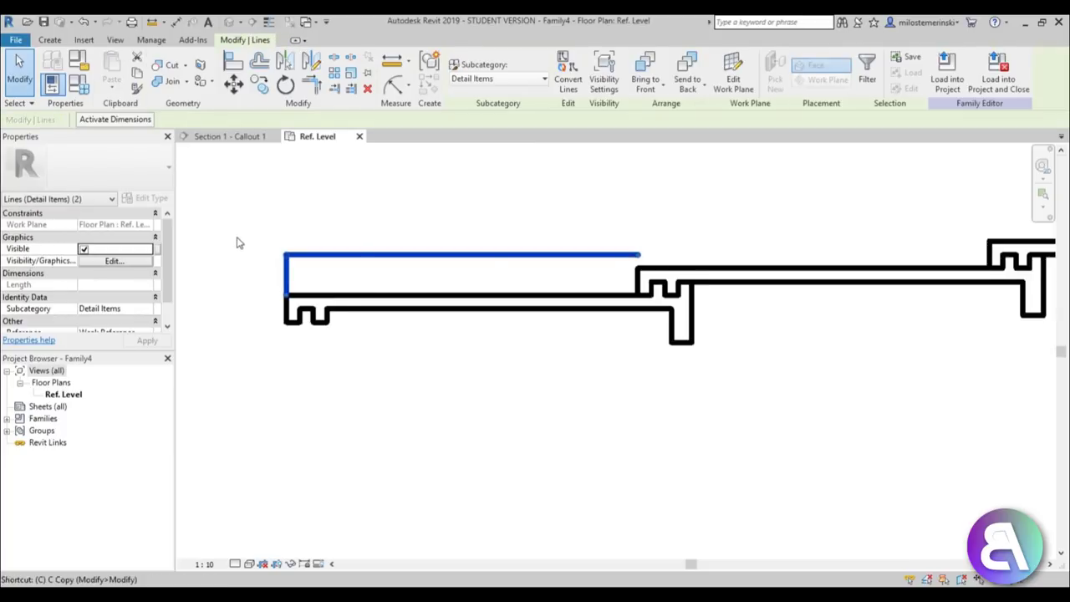
{"action": "key", "text": "o"}
{"action": "left_click", "coordinate": [286, 254]}
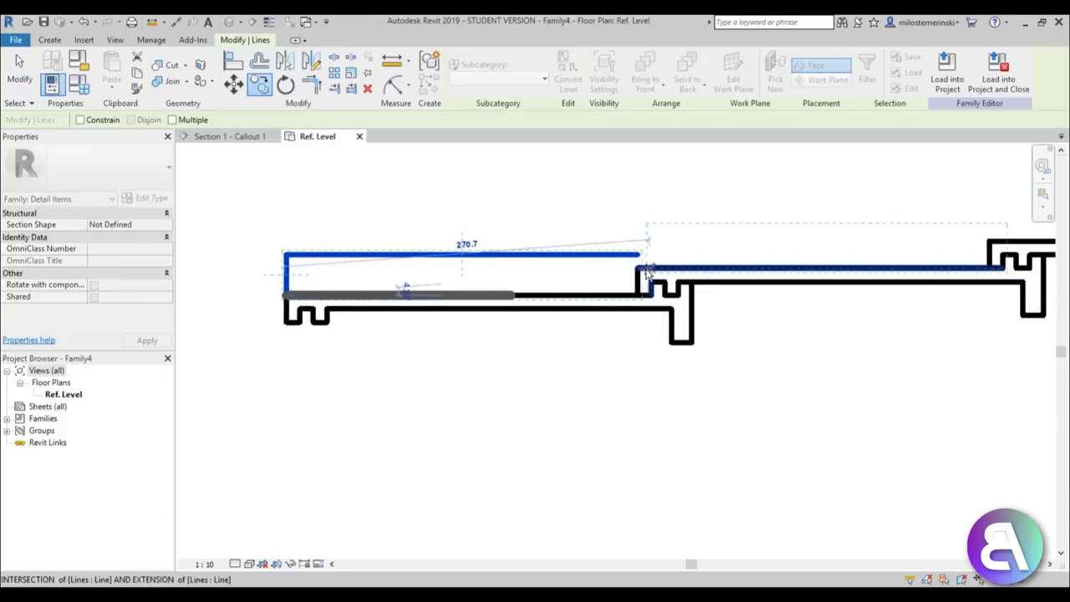
{"action": "left_click", "coordinate": [645, 269]}
{"action": "middle_click_drag", "start_coordinate": [659, 264], "coordinate": [330, 270]}
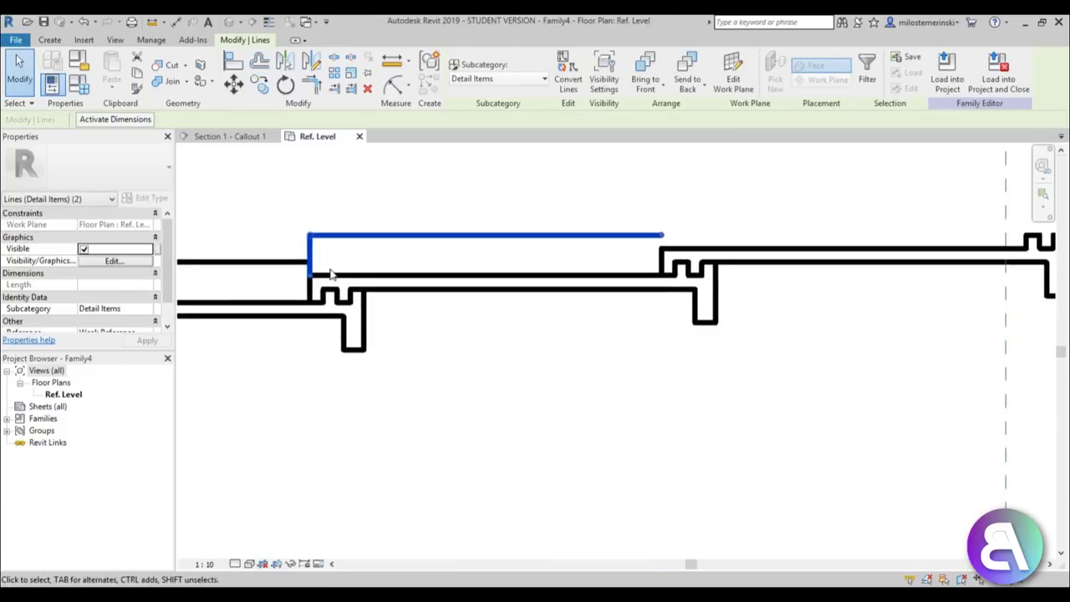
{"action": "key", "text": "c"}
{"action": "key", "text": "o"}
{"action": "left_click", "coordinate": [311, 276]}
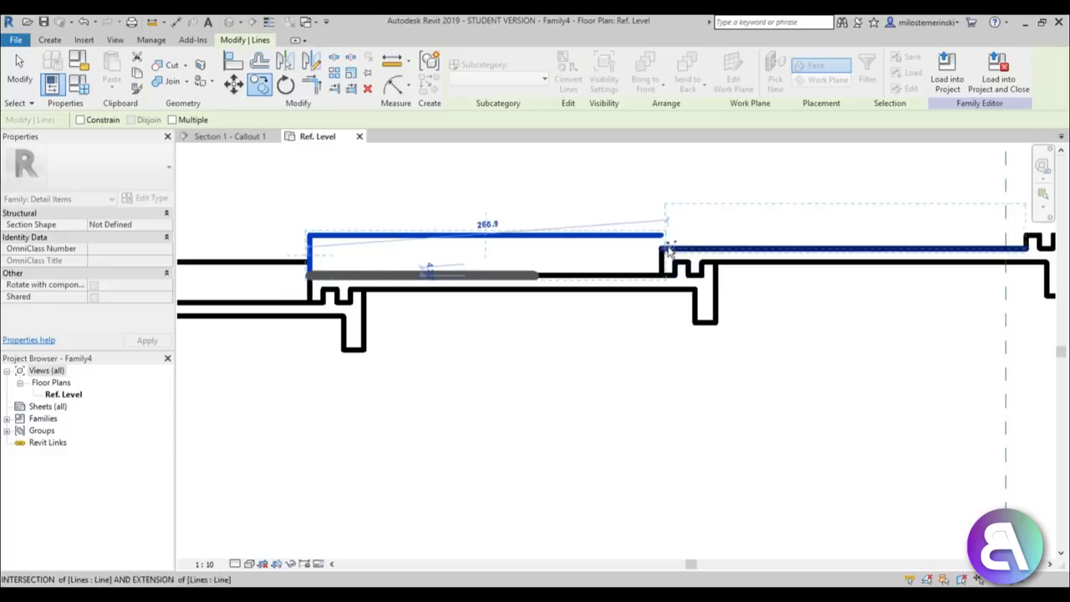
{"action": "left_click", "coordinate": [669, 248]}
{"action": "key", "text": "Escape"}
{"action": "scroll", "coordinate": [411, 230], "scroll_direction": "down", "scroll_amount": 3}
{"action": "middle_click_drag", "start_coordinate": [459, 287], "coordinate": [463, 301]}
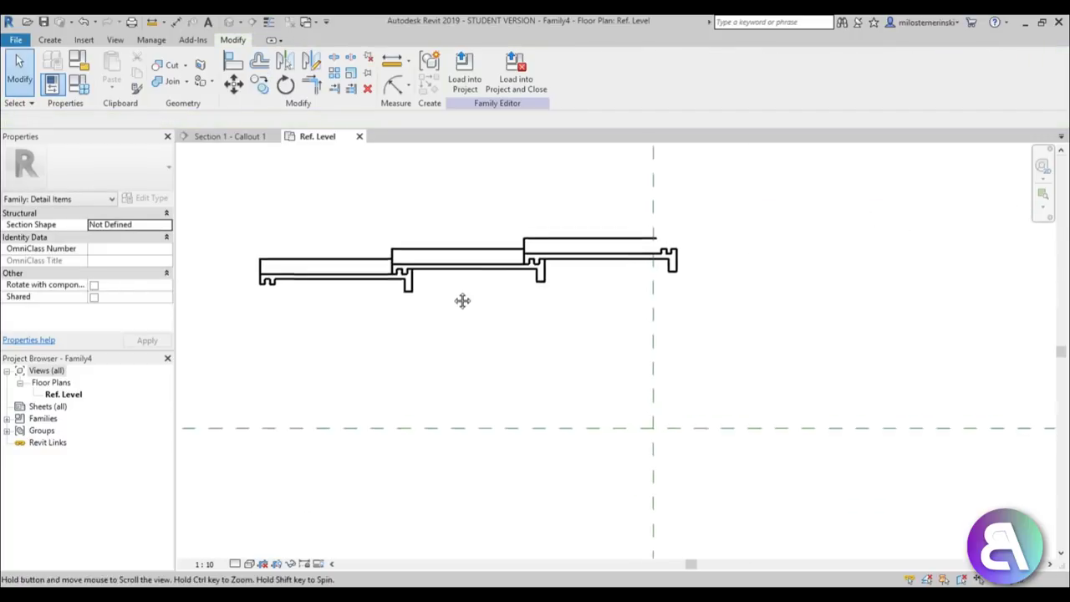
{"action": "middle_click_drag", "start_coordinate": [342, 236], "coordinate": [448, 249]}
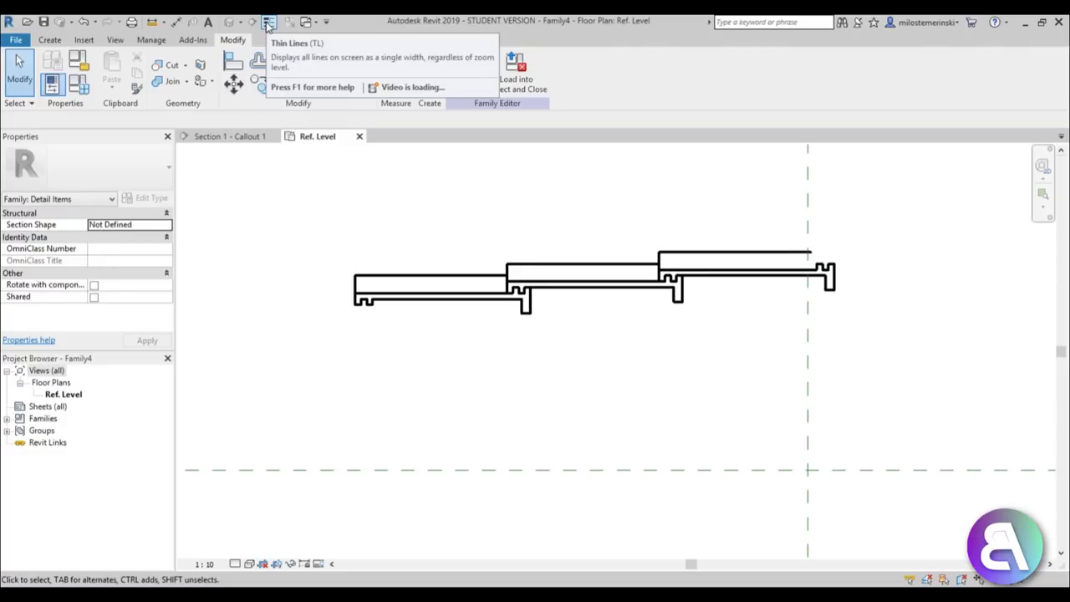
{"action": "left_click", "coordinate": [152, 40]}
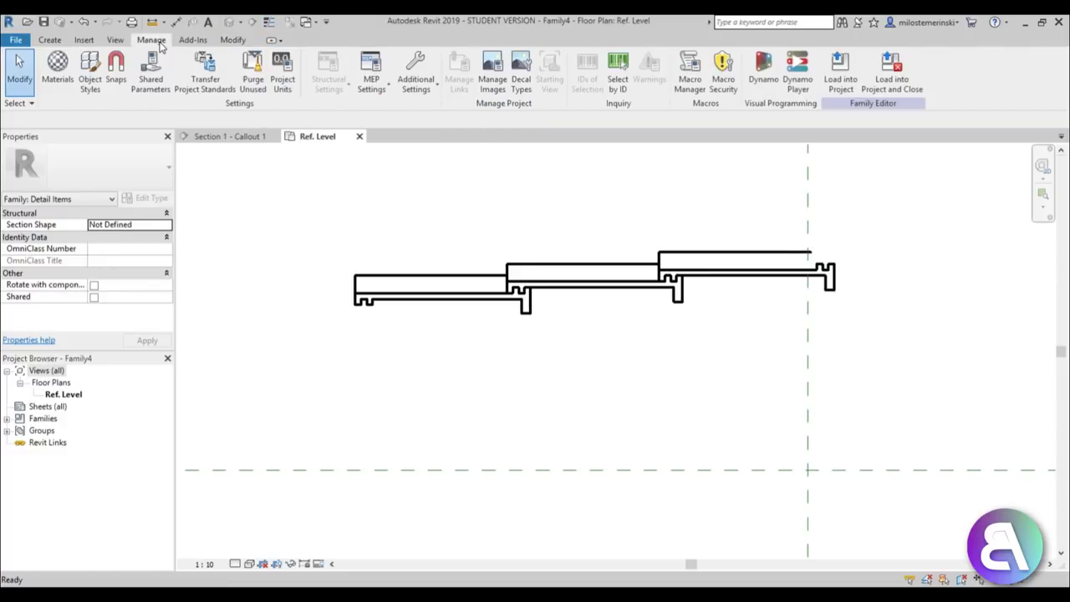
{"action": "left_click", "coordinate": [415, 75]}
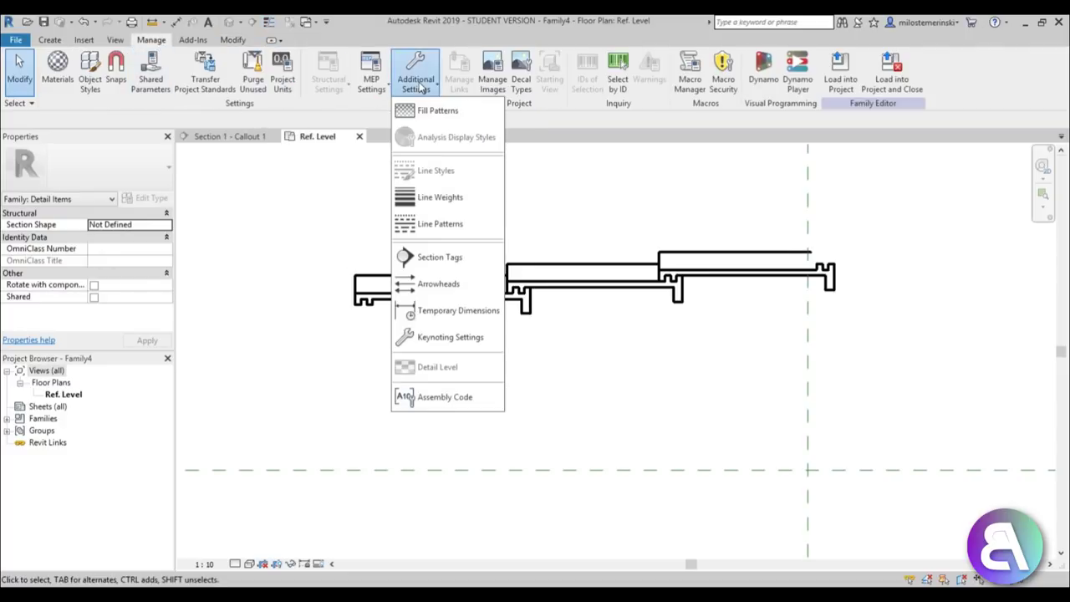
{"action": "left_click", "coordinate": [460, 196]}
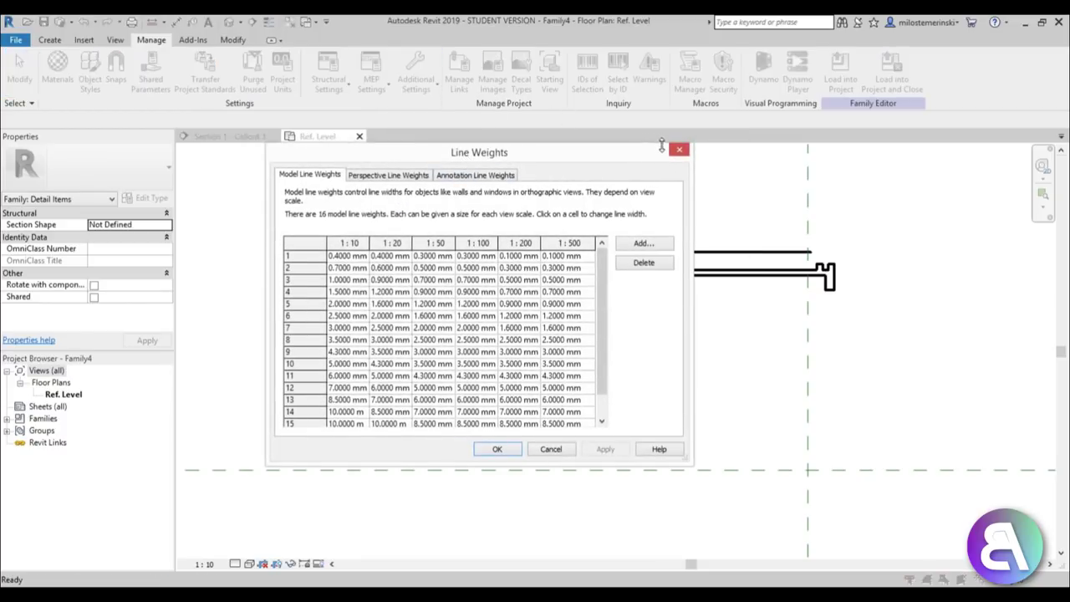
{"action": "left_click", "coordinate": [679, 148]}
{"action": "left_click", "coordinate": [416, 73]}
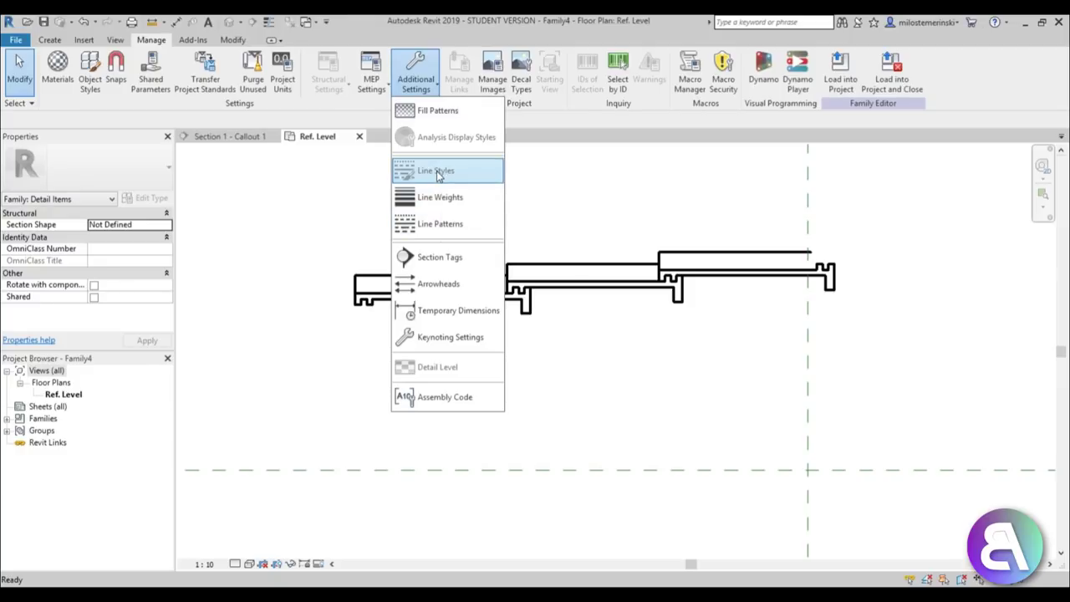
{"action": "left_click", "coordinate": [438, 174]}
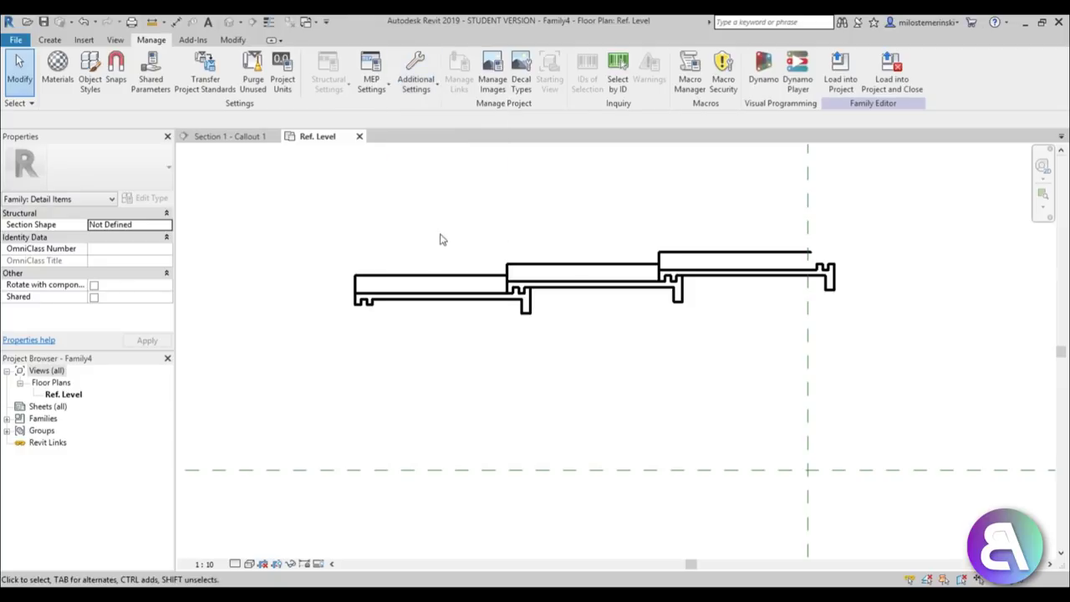
{"action": "middle_click_drag", "start_coordinate": [499, 246], "coordinate": [449, 239]}
{"action": "scroll", "coordinate": [447, 241], "scroll_direction": "down", "scroll_amount": 1}
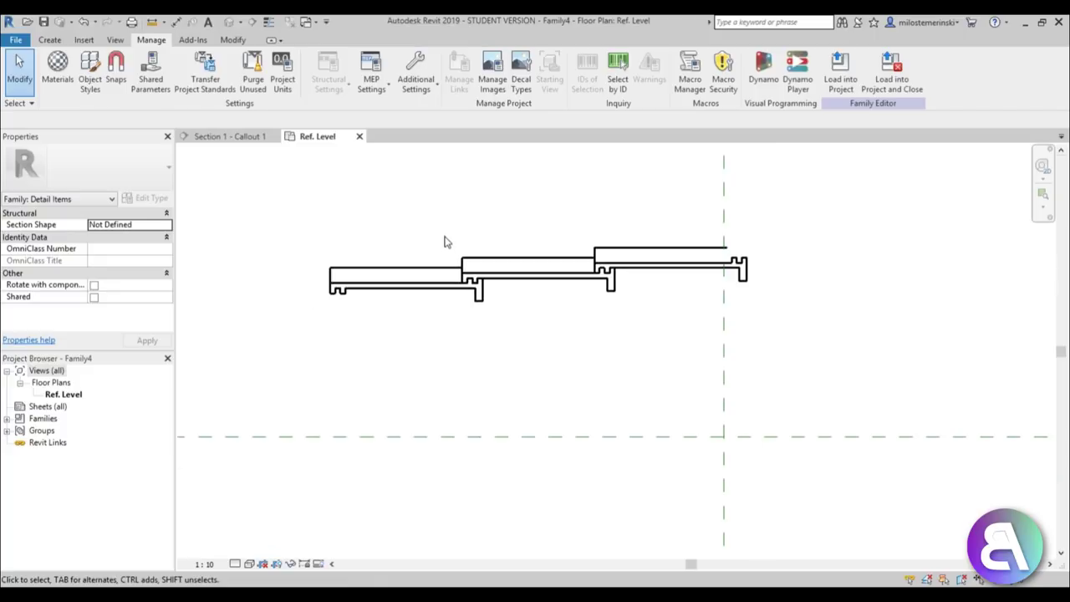
Step: Turn on Thin Lines and move all tile lines from the bottom corner onto the reference plane
{"action": "left_click", "coordinate": [268, 22]}
{"action": "left_click_drag", "start_coordinate": [362, 252], "coordinate": [829, 353]}
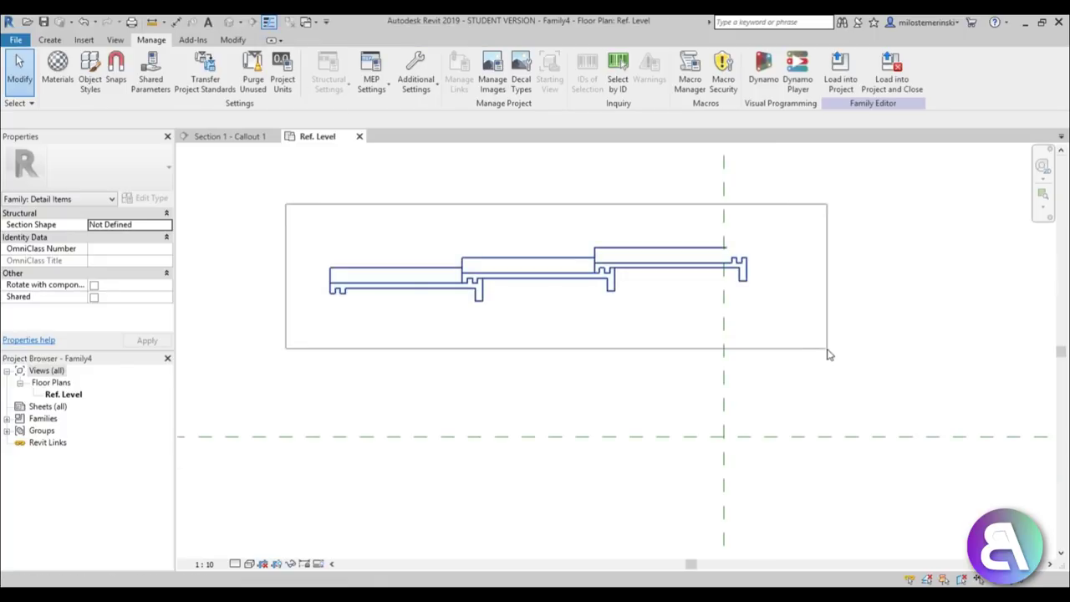
{"action": "middle_click_drag", "start_coordinate": [680, 347], "coordinate": [660, 327]}
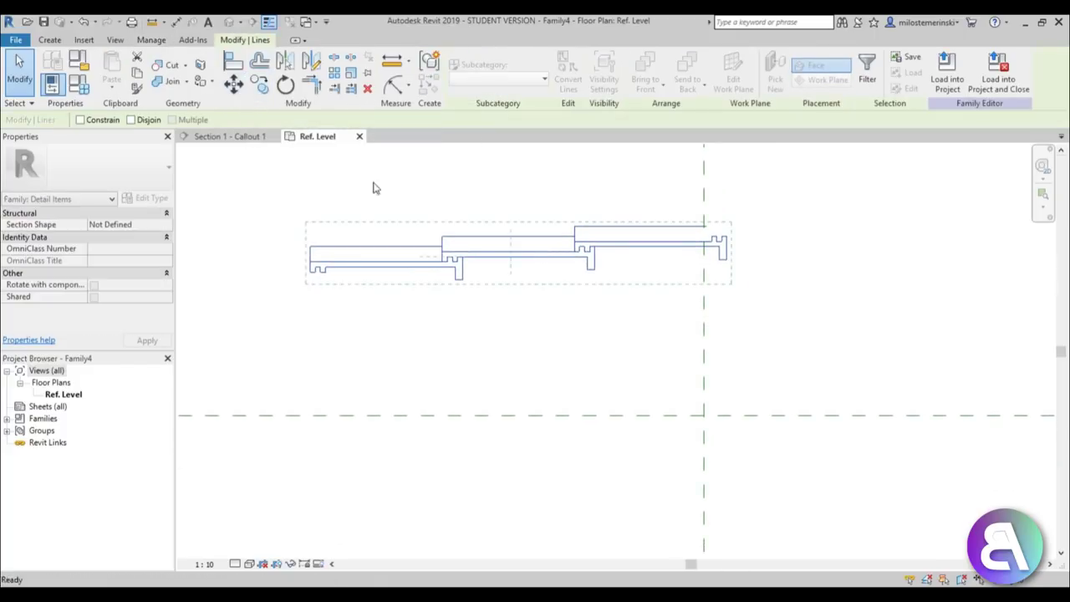
{"action": "key", "text": "m"}
{"action": "key", "text": "v"}
{"action": "left_click", "coordinate": [491, 277]}
{"action": "left_click", "coordinate": [483, 420]}
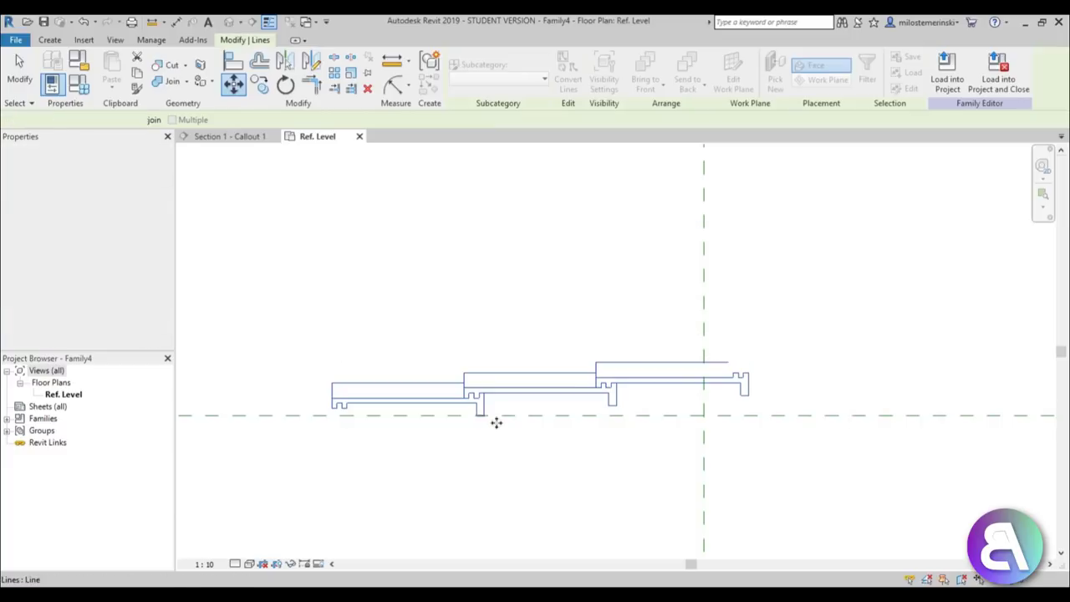
{"action": "scroll", "coordinate": [493, 424], "scroll_direction": "up", "scroll_amount": 3}
{"action": "key", "text": "Escape"}
{"action": "scroll", "coordinate": [478, 418], "scroll_direction": "up", "scroll_amount": 3}
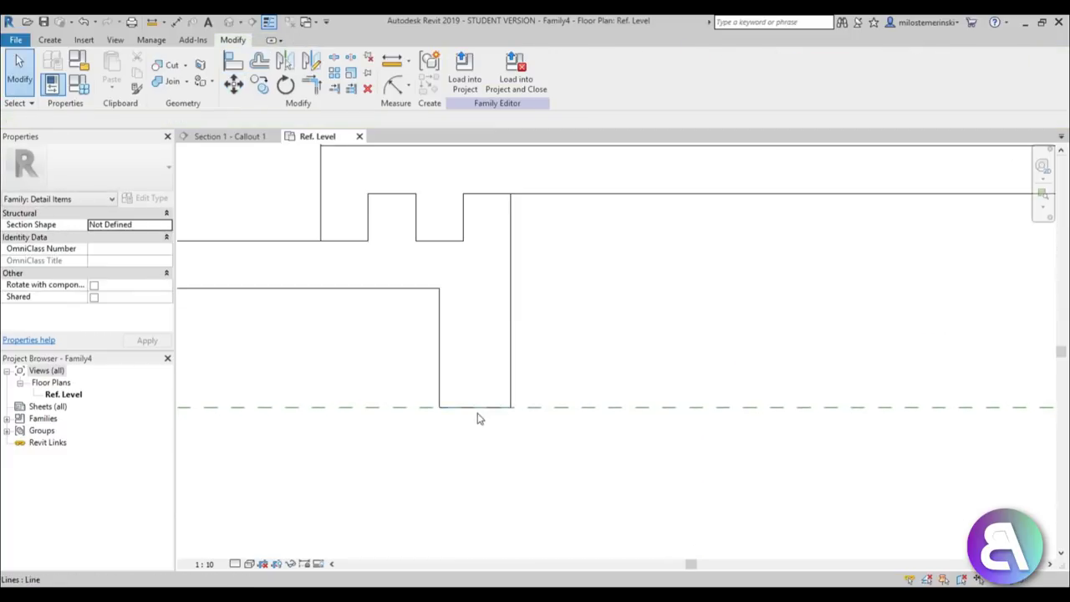
{"action": "scroll", "coordinate": [485, 411], "scroll_direction": "down", "scroll_amount": 4}
{"action": "scroll", "coordinate": [485, 411], "scroll_direction": "down", "scroll_amount": 2}
Step: Rotate all tile lines about the bottom corner so the row slopes gently down to the right
{"action": "left_click_drag", "start_coordinate": [276, 299], "coordinate": [853, 492]}
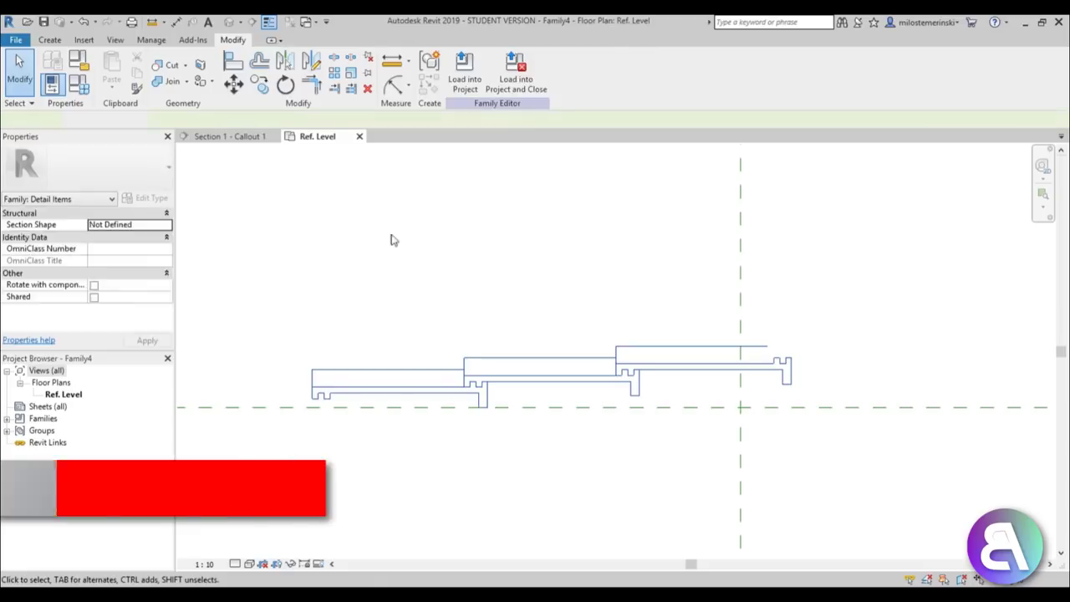
{"action": "key", "text": "r"}
{"action": "key", "text": "o"}
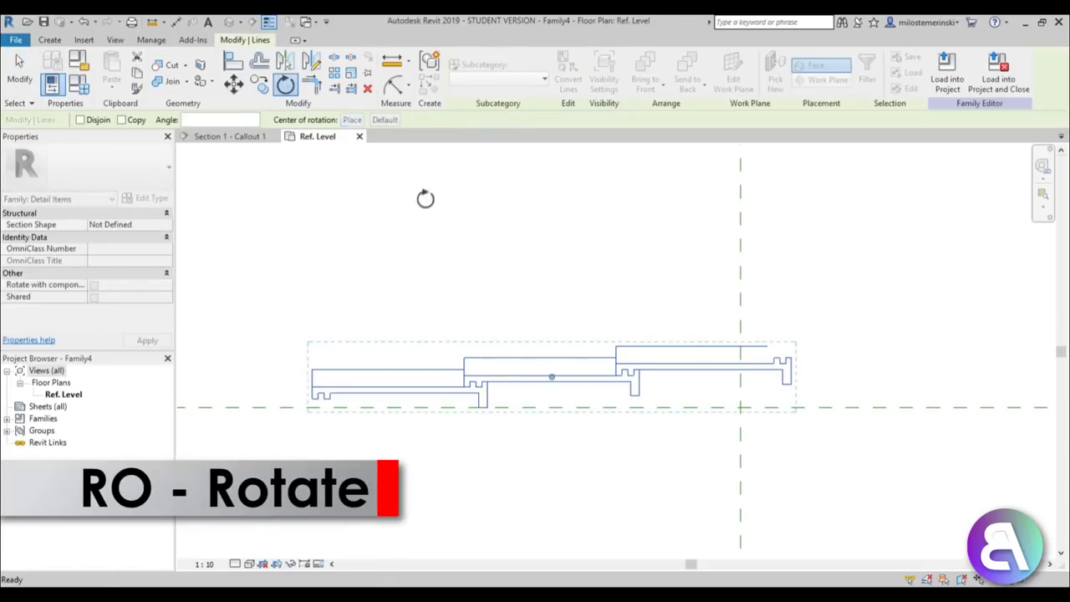
{"action": "scroll", "coordinate": [436, 407], "scroll_direction": "up", "scroll_amount": 3}
{"action": "scroll", "coordinate": [437, 408], "scroll_direction": "up", "scroll_amount": 2}
{"action": "left_click", "coordinate": [436, 408]}
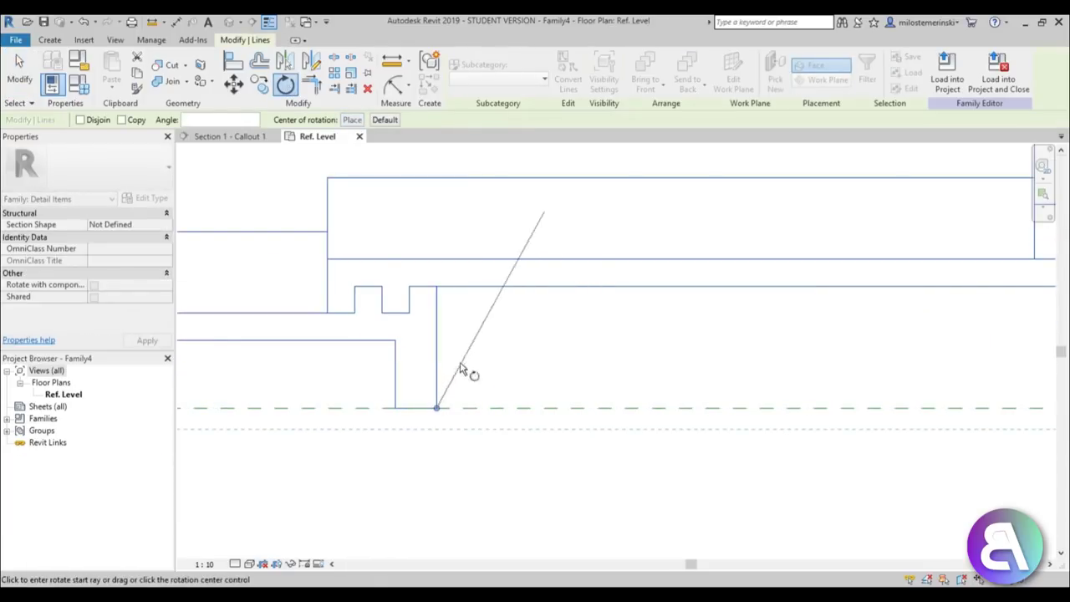
{"action": "scroll", "coordinate": [544, 323], "scroll_direction": "down", "scroll_amount": 1}
{"action": "scroll", "coordinate": [592, 329], "scroll_direction": "down", "scroll_amount": 3}
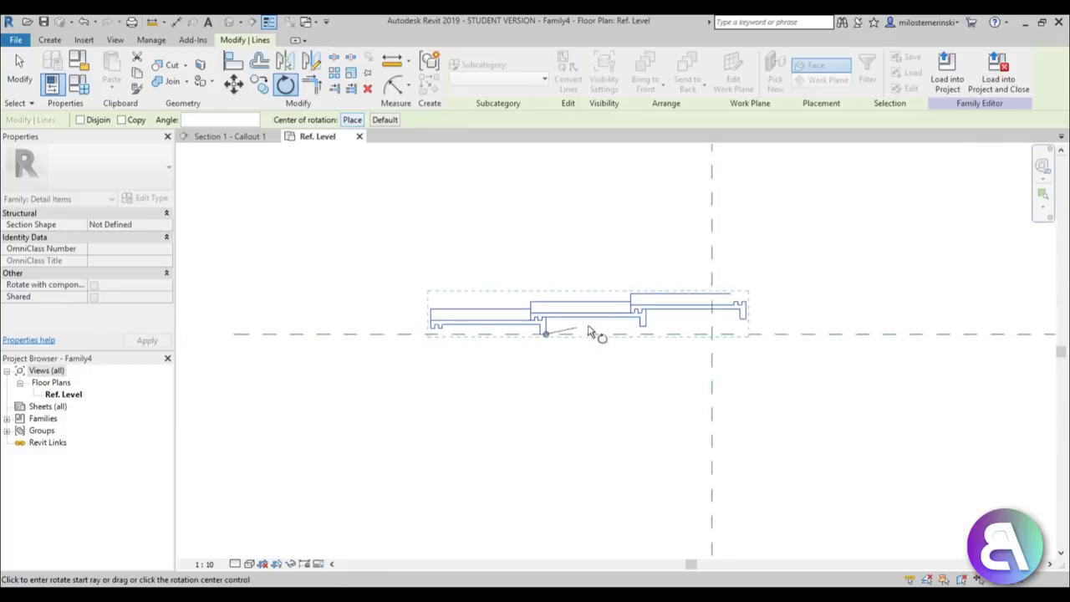
{"action": "scroll", "coordinate": [636, 312], "scroll_direction": "down", "scroll_amount": 1}
{"action": "scroll", "coordinate": [514, 327], "scroll_direction": "up", "scroll_amount": 1}
{"action": "scroll", "coordinate": [825, 316], "scroll_direction": "up", "scroll_amount": 1}
{"action": "scroll", "coordinate": [952, 289], "scroll_direction": "up", "scroll_amount": 2}
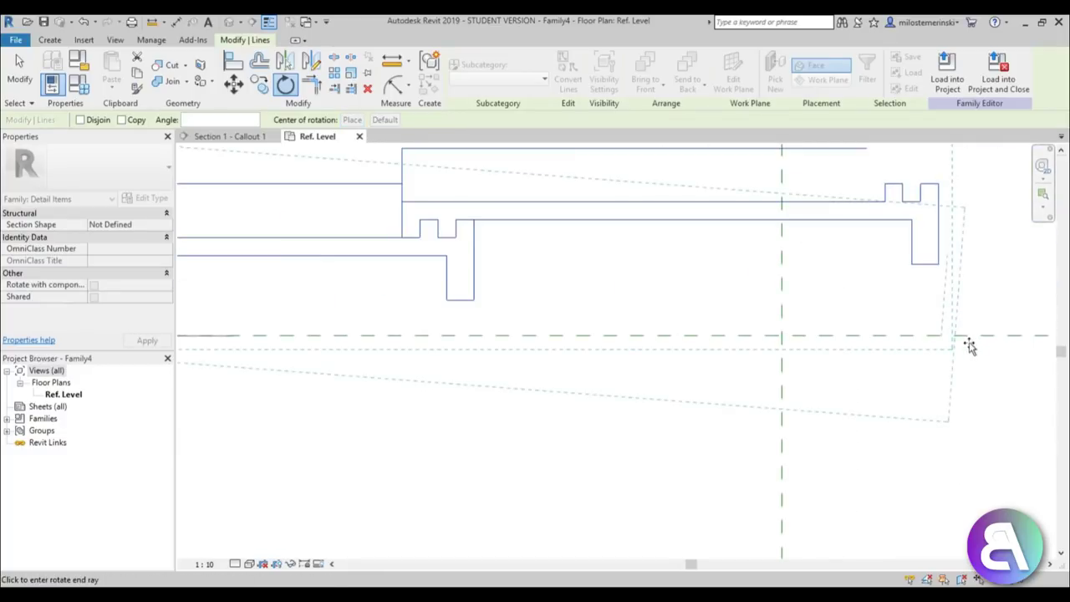
{"action": "left_click", "coordinate": [965, 336]}
{"action": "scroll", "coordinate": [693, 401], "scroll_direction": "down", "scroll_amount": 2}
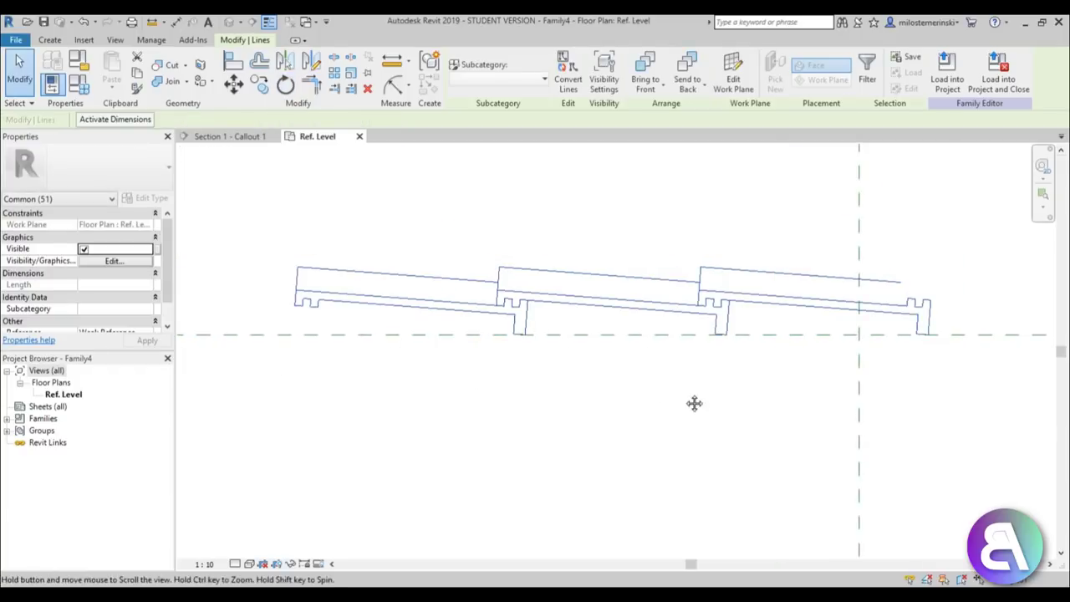
{"action": "scroll", "coordinate": [535, 330], "scroll_direction": "up", "scroll_amount": 1}
{"action": "scroll", "coordinate": [394, 318], "scroll_direction": "down", "scroll_amount": 1}
{"action": "scroll", "coordinate": [309, 301], "scroll_direction": "down", "scroll_amount": 1}
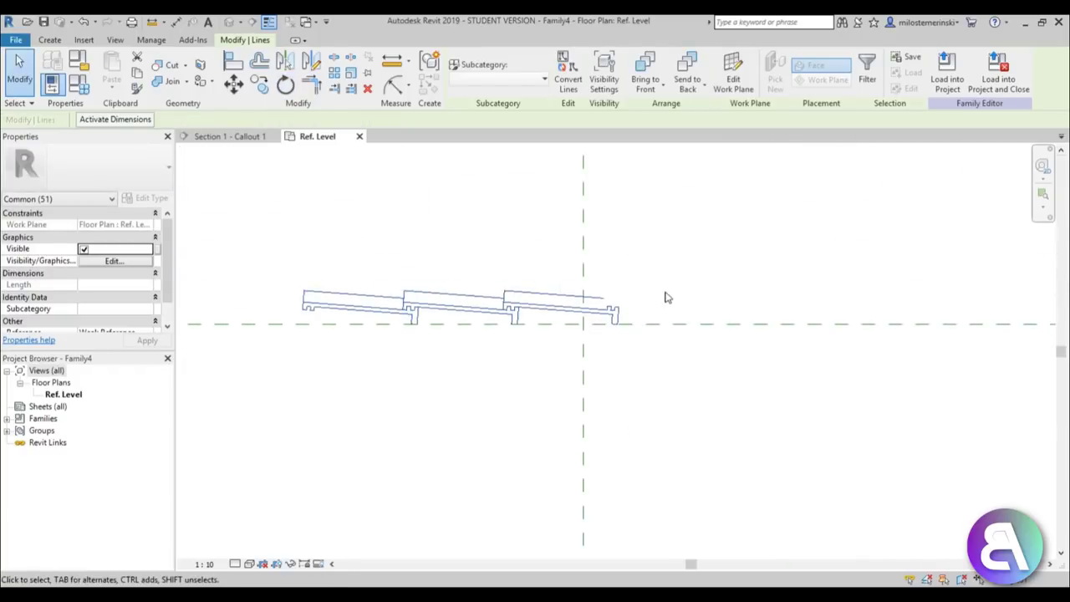
{"action": "scroll", "coordinate": [435, 337], "scroll_direction": "up", "scroll_amount": 1}
{"action": "scroll", "coordinate": [410, 327], "scroll_direction": "up", "scroll_amount": 1}
{"action": "scroll", "coordinate": [420, 325], "scroll_direction": "up", "scroll_amount": 1}
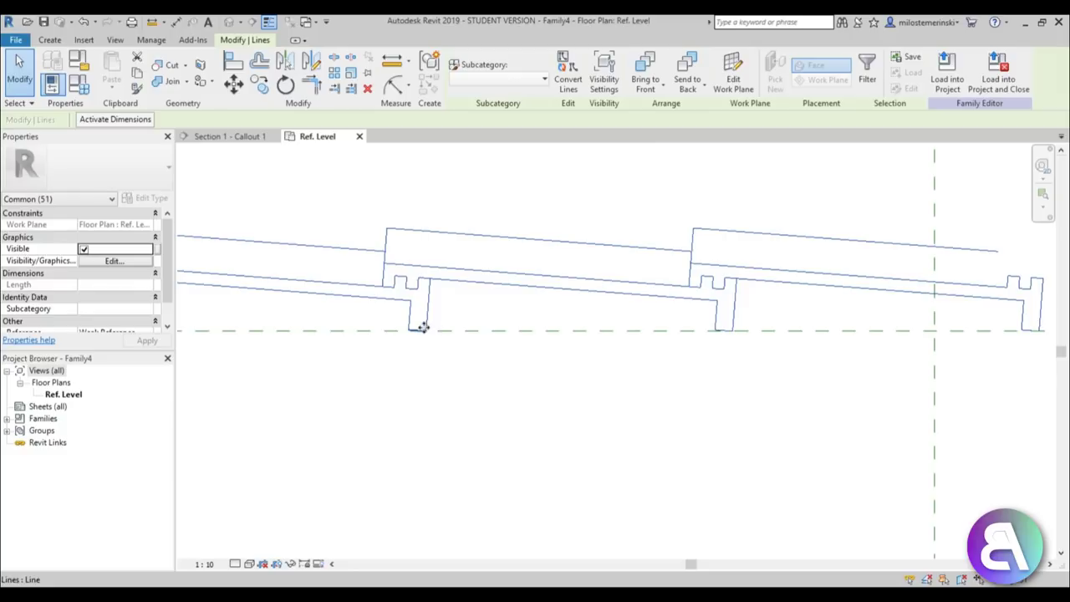
{"action": "scroll", "coordinate": [712, 330], "scroll_direction": "down", "scroll_amount": 1}
Step: Check the tile's left-member and left-end vertical lines by selecting them, then clear the selection
{"action": "scroll", "coordinate": [244, 229], "scroll_direction": "down", "scroll_amount": 1}
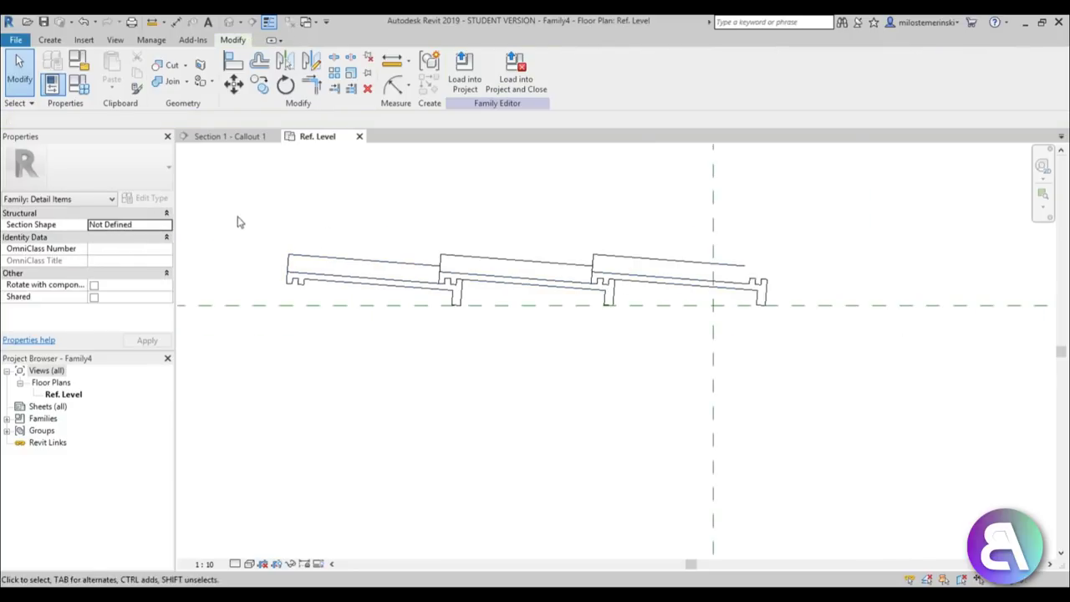
{"action": "mouse_move", "coordinate": [230, 209]}
{"action": "left_mouse_down"}
{"action": "mouse_move", "coordinate": [422, 341]}
{"action": "mouse_move", "coordinate": [326, 316]}
{"action": "mouse_move", "coordinate": [267, 222]}
{"action": "left_mouse_up"}
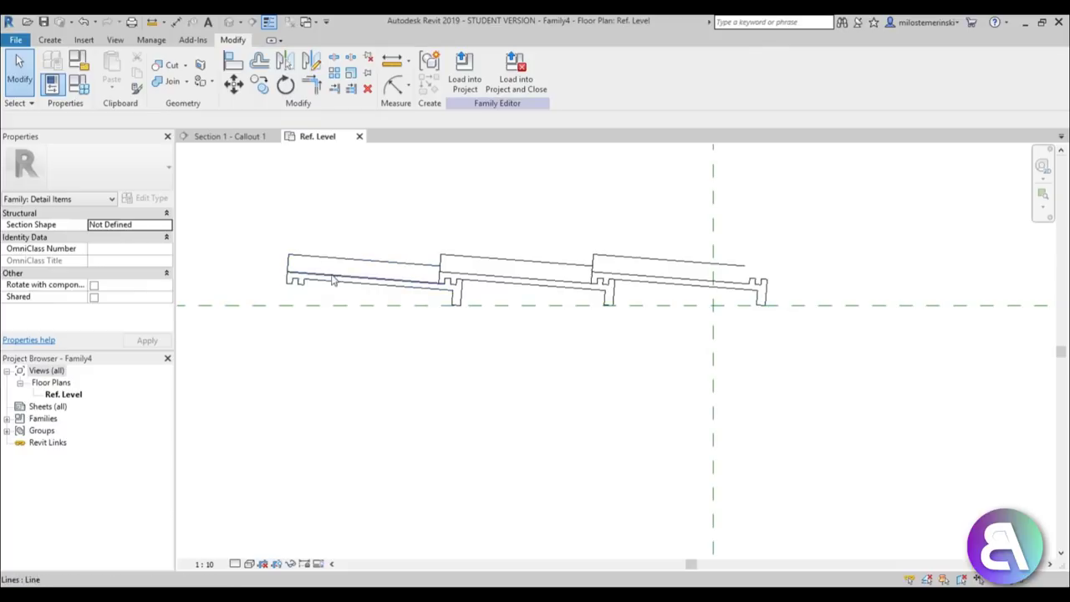
{"action": "left_click_drag", "start_coordinate": [337, 291], "coordinate": [224, 227]}
{"action": "key", "text": "Escape"}
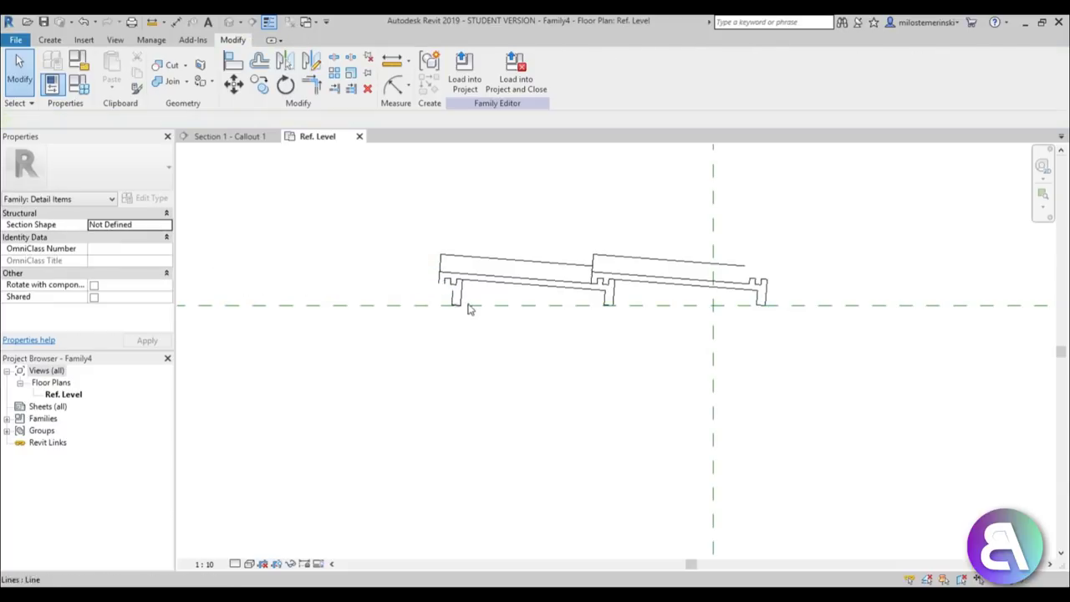
{"action": "scroll", "coordinate": [471, 306], "scroll_direction": "up", "scroll_amount": 3}
{"action": "left_click_drag", "start_coordinate": [461, 293], "coordinate": [396, 287]}
{"action": "key", "text": "Escape"}
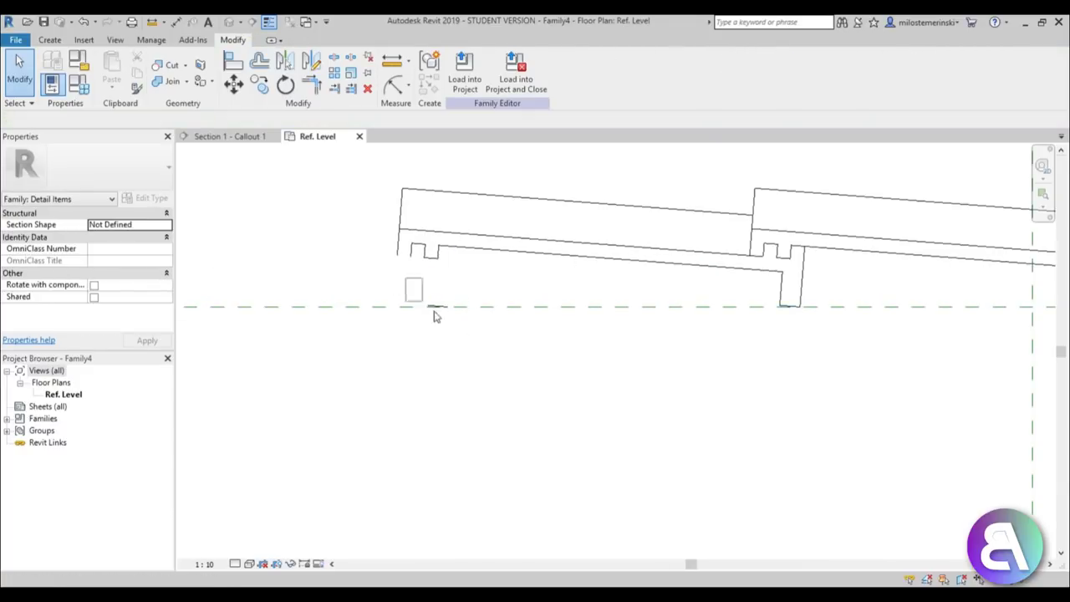
{"action": "left_click", "coordinate": [468, 304]}
{"action": "key", "text": "Escape"}
{"action": "scroll", "coordinate": [404, 252], "scroll_direction": "up", "scroll_amount": 2}
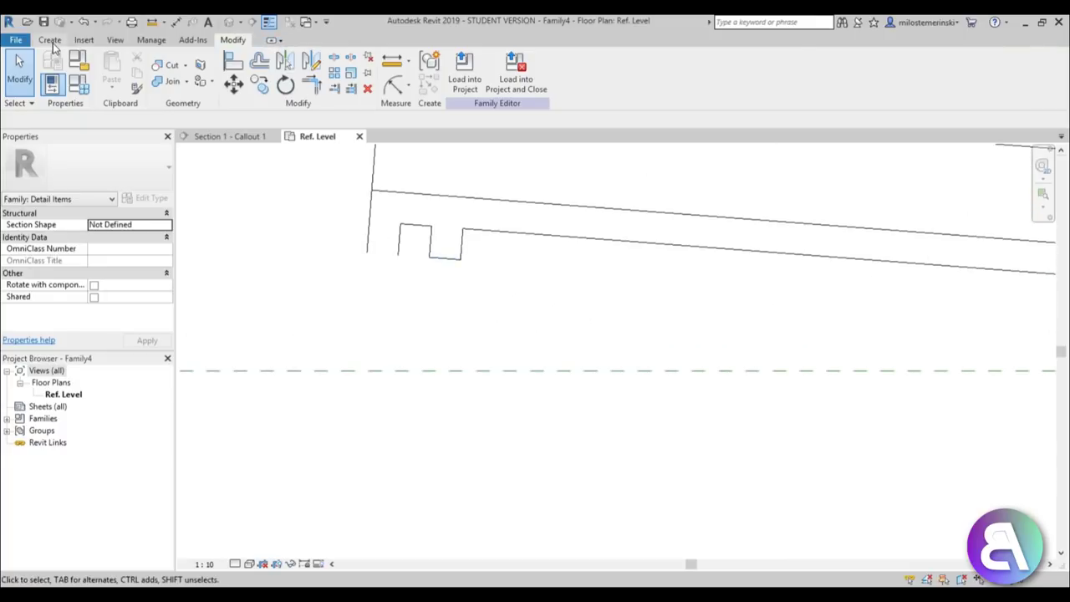
Step: Start a detail line at the left notch corner and bring the whole tile profile into view
{"action": "left_click", "coordinate": [50, 40]}
{"action": "left_click", "coordinate": [106, 71]}
{"action": "left_click", "coordinate": [399, 253]}
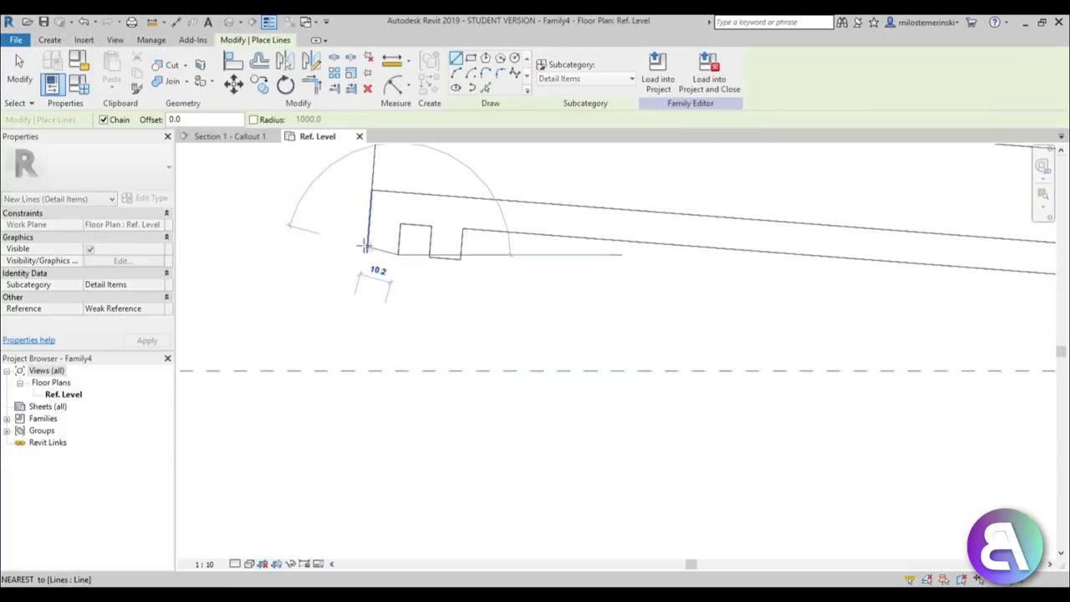
{"action": "scroll", "coordinate": [335, 231], "scroll_direction": "down", "scroll_amount": 4}
{"action": "mouse_move", "coordinate": [334, 234]}
{"action": "middle_mouse_down"}
{"action": "mouse_move", "coordinate": [377, 304]}
{"action": "mouse_move", "coordinate": [519, 292]}
{"action": "middle_mouse_up"}
{"action": "scroll", "coordinate": [519, 292], "scroll_direction": "up", "scroll_amount": 2}
Step: End the detail line at the right notch corner, then delete the short vertical and lower notch lines
{"action": "left_click", "coordinate": [771, 297]}
{"action": "key", "text": "Escape"}
{"action": "key", "text": "Escape"}
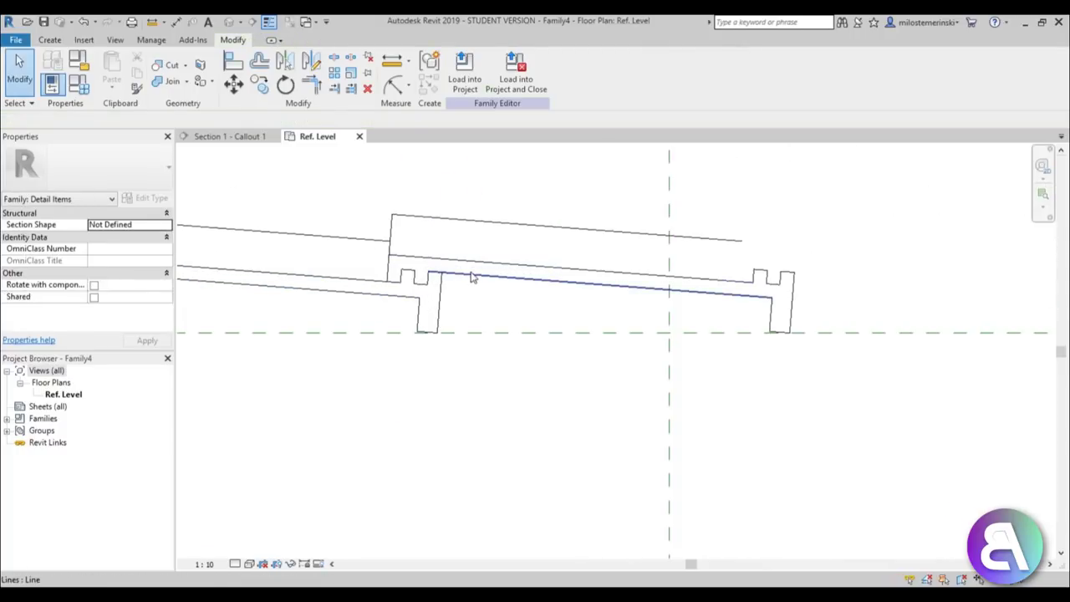
{"action": "middle_click_drag", "start_coordinate": [418, 236], "coordinate": [640, 245]}
{"action": "left_click", "coordinate": [616, 238]}
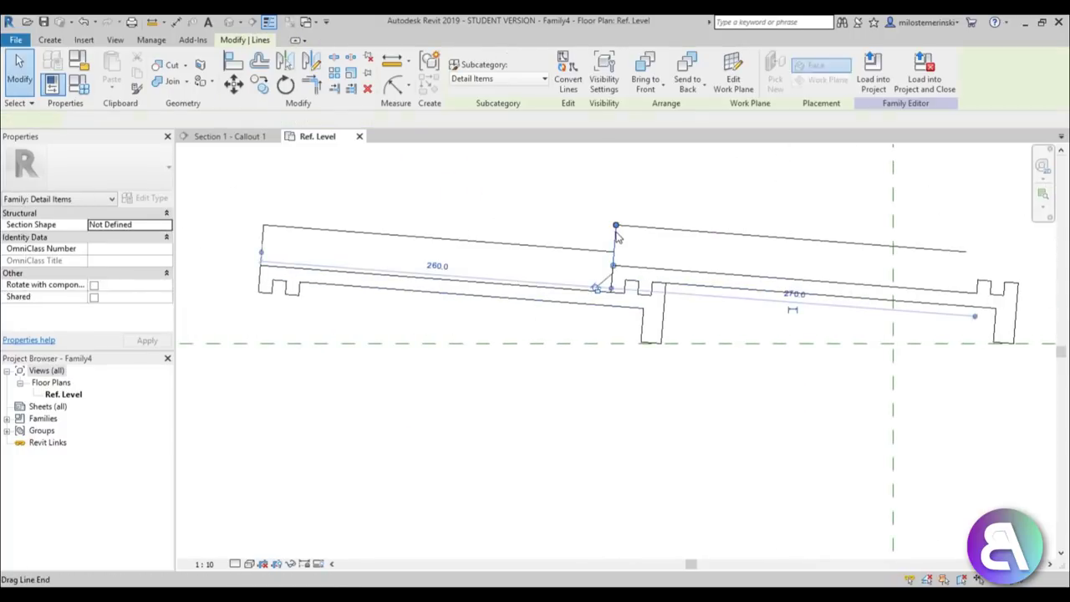
{"action": "key", "text": "Delete"}
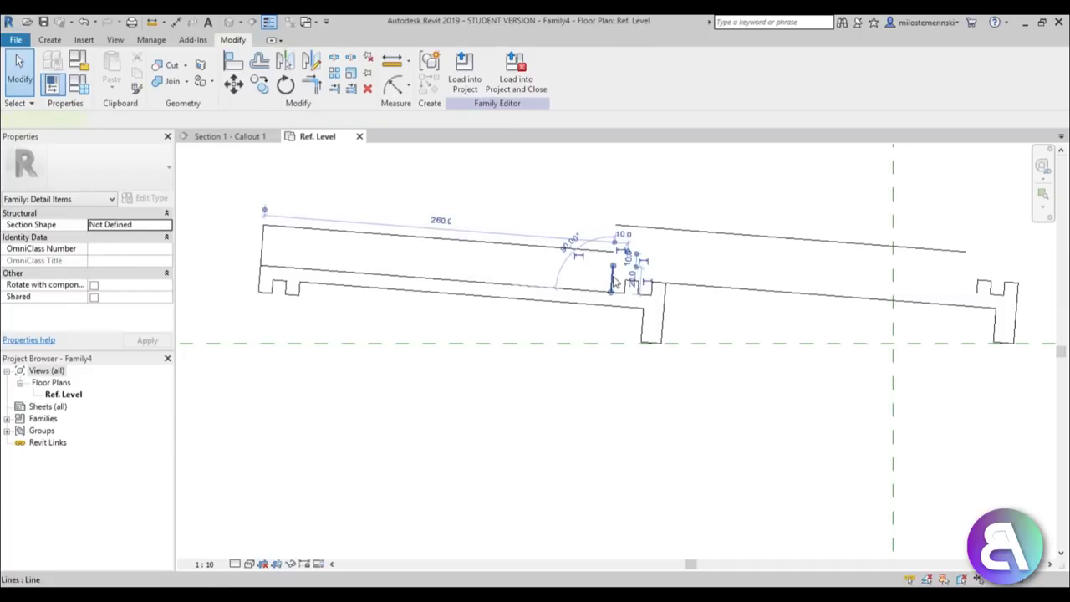
{"action": "left_click", "coordinate": [685, 286]}
{"action": "key", "text": "Delete"}
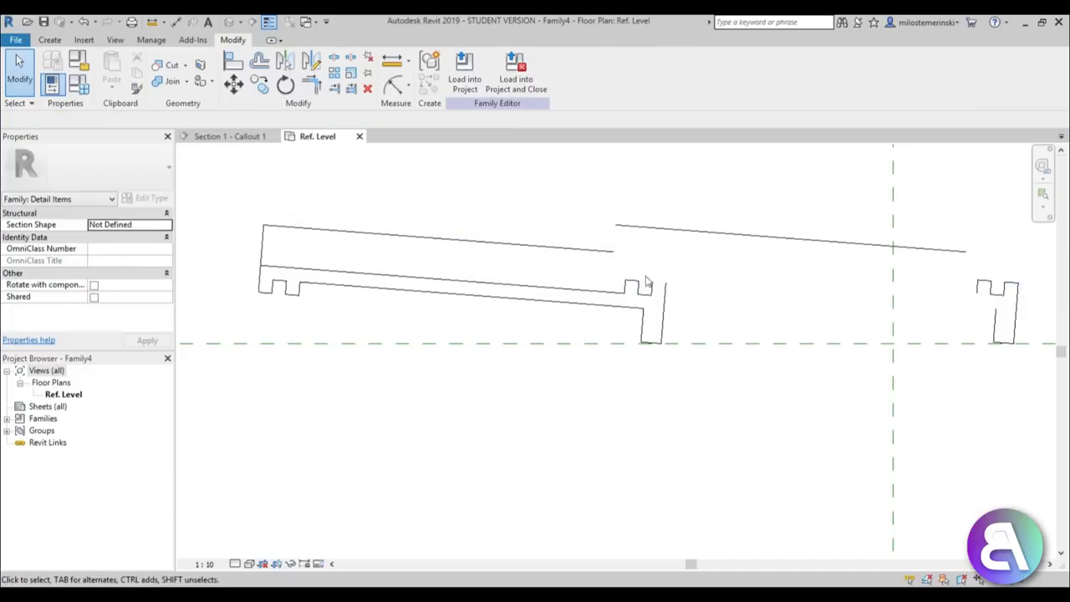
Step: Keep the lower line deleted, then delete the upper notch line and the leftover right notch fragment
{"action": "left_click", "coordinate": [83, 22]}
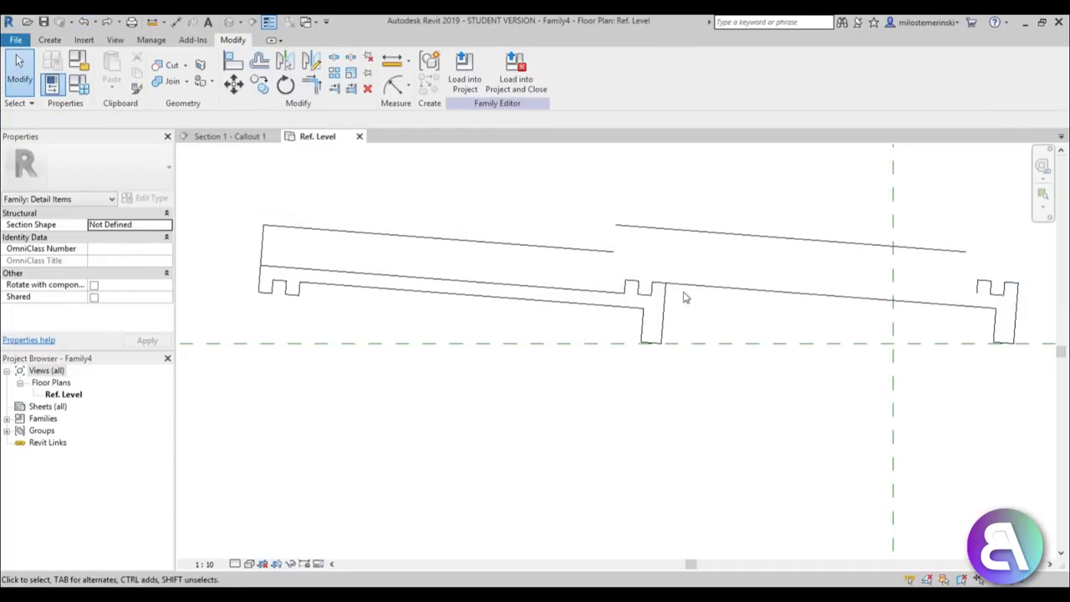
{"action": "key", "text": "t"}
{"action": "key", "text": "r"}
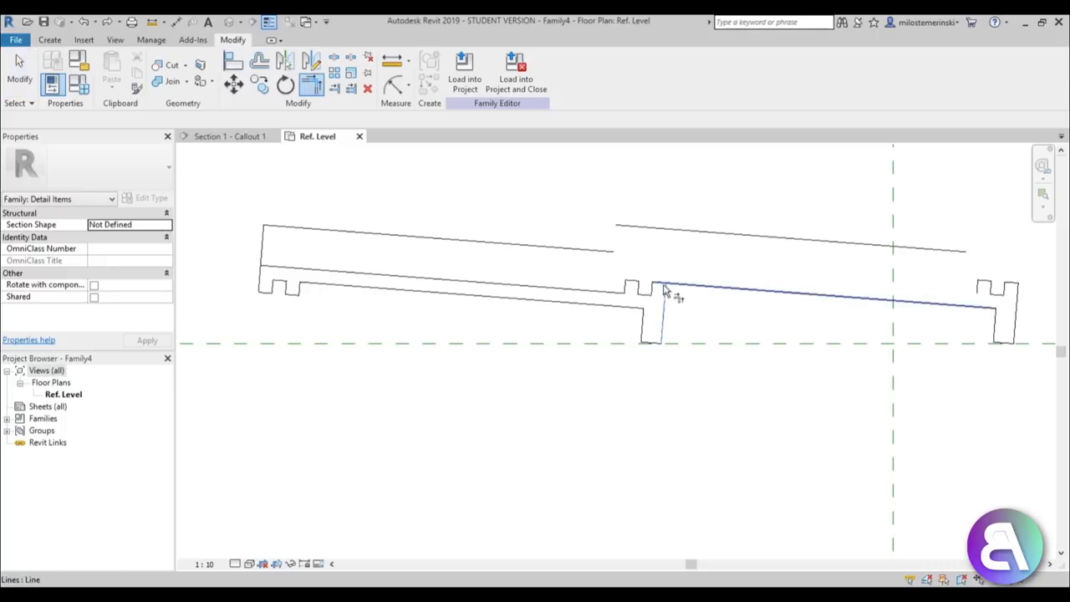
{"action": "key", "text": "ctrl+y"}
{"action": "middle_click_drag", "start_coordinate": [736, 280], "coordinate": [401, 266]}
{"action": "left_click", "coordinate": [494, 230]}
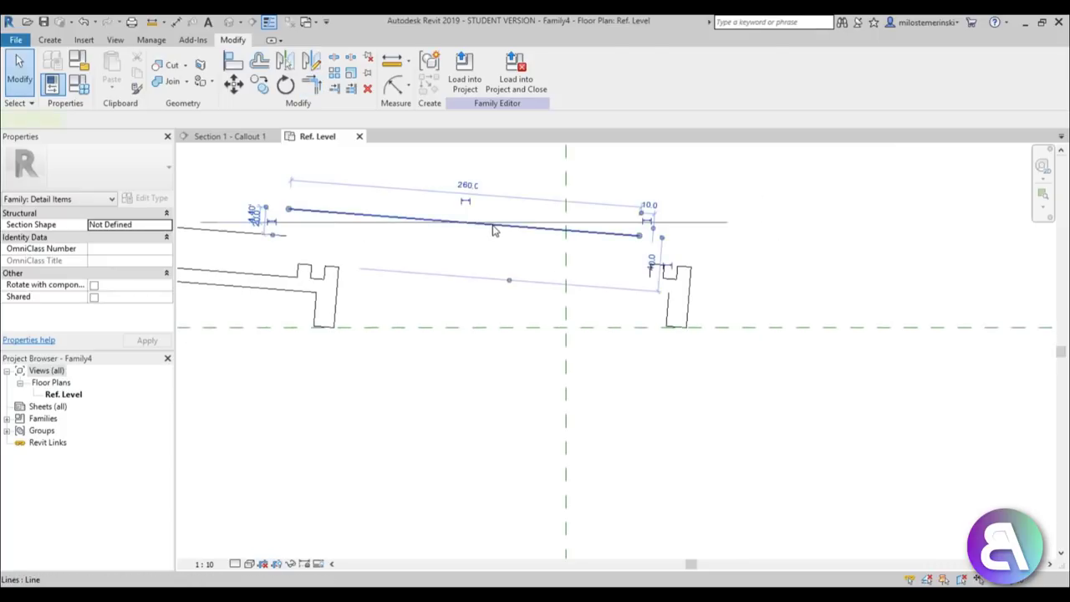
{"action": "key", "text": "Delete"}
{"action": "left_click_drag", "start_coordinate": [609, 249], "coordinate": [748, 416]}
{"action": "key", "text": "Delete"}
Step: Move the whole tile profile right so its end lip sits at the centre reference plane
{"action": "scroll", "coordinate": [507, 344], "scroll_direction": "down", "scroll_amount": 2}
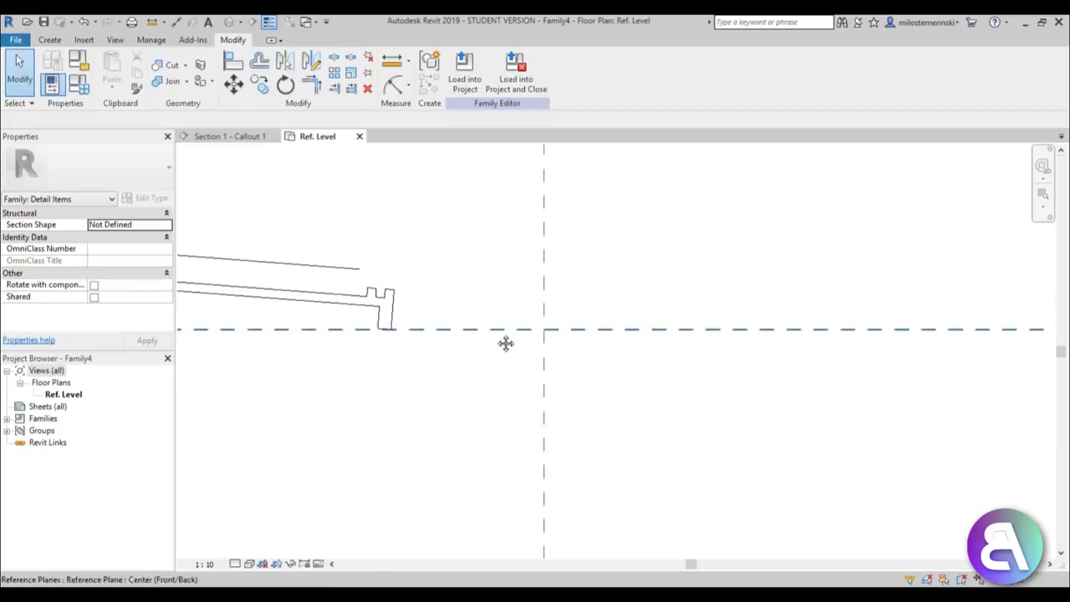
{"action": "middle_click_drag", "start_coordinate": [507, 343], "coordinate": [715, 349]}
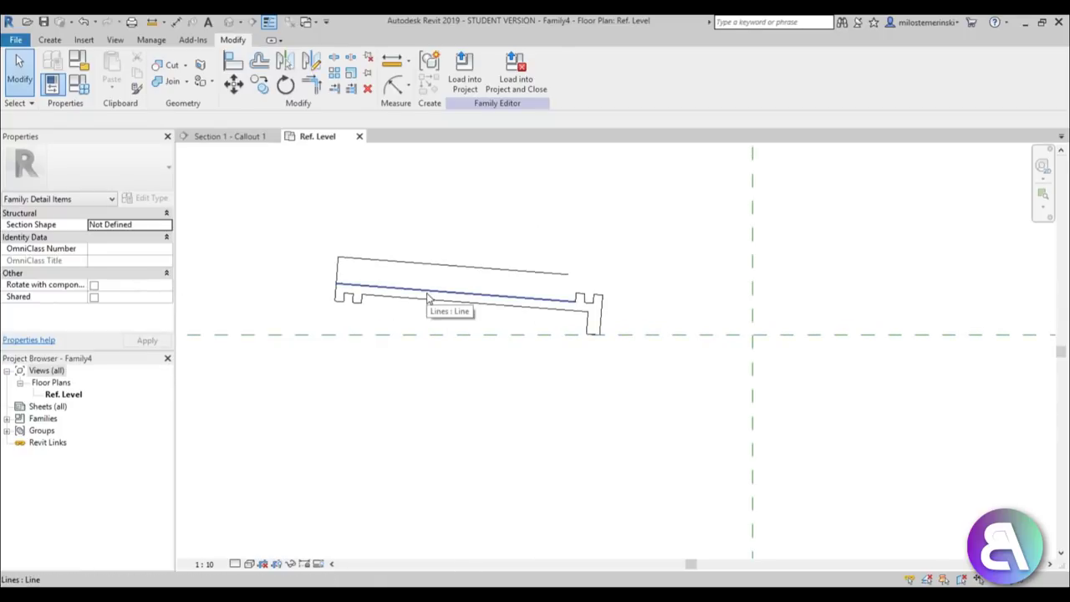
{"action": "left_click_drag", "start_coordinate": [296, 217], "coordinate": [680, 419]}
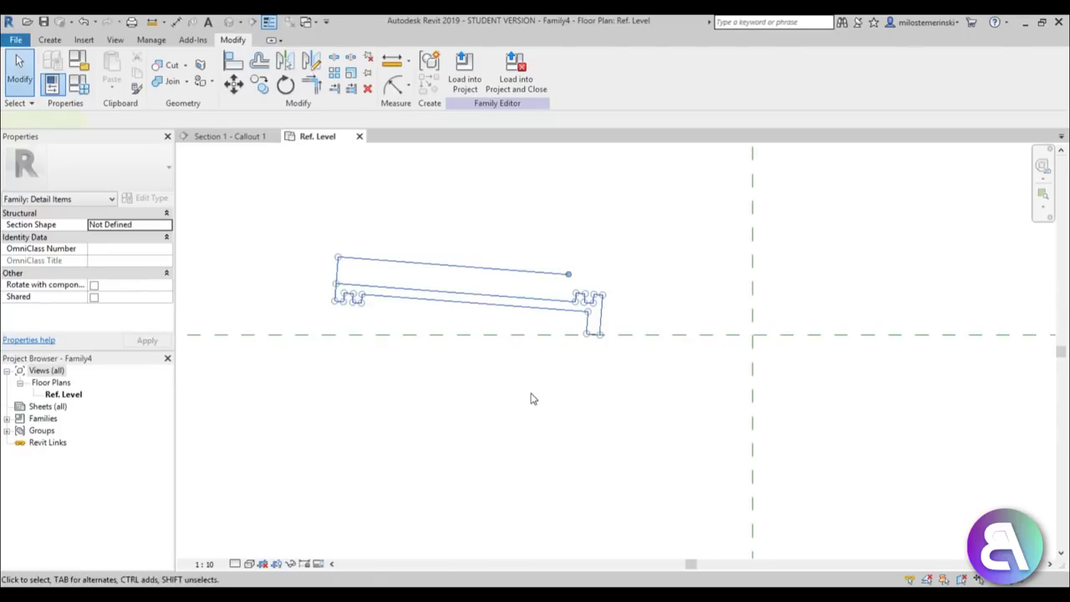
{"action": "middle_click_drag", "start_coordinate": [532, 399], "coordinate": [465, 360]}
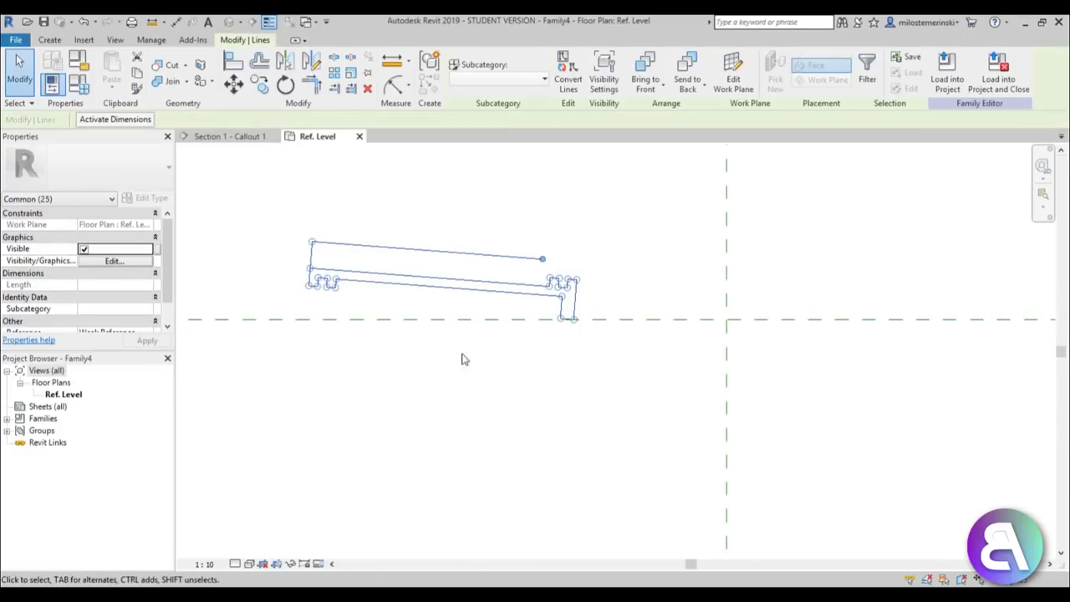
{"action": "left_click", "coordinate": [233, 84]}
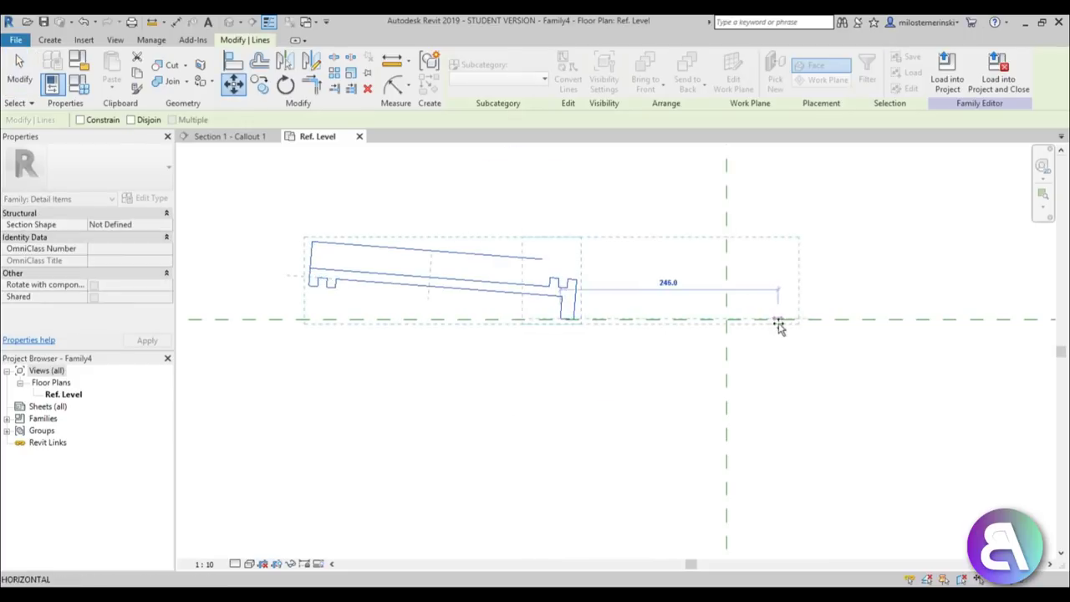
{"action": "left_click", "coordinate": [750, 322]}
{"action": "key", "text": "Escape"}
{"action": "scroll", "coordinate": [633, 321], "scroll_direction": "up", "scroll_amount": 2}
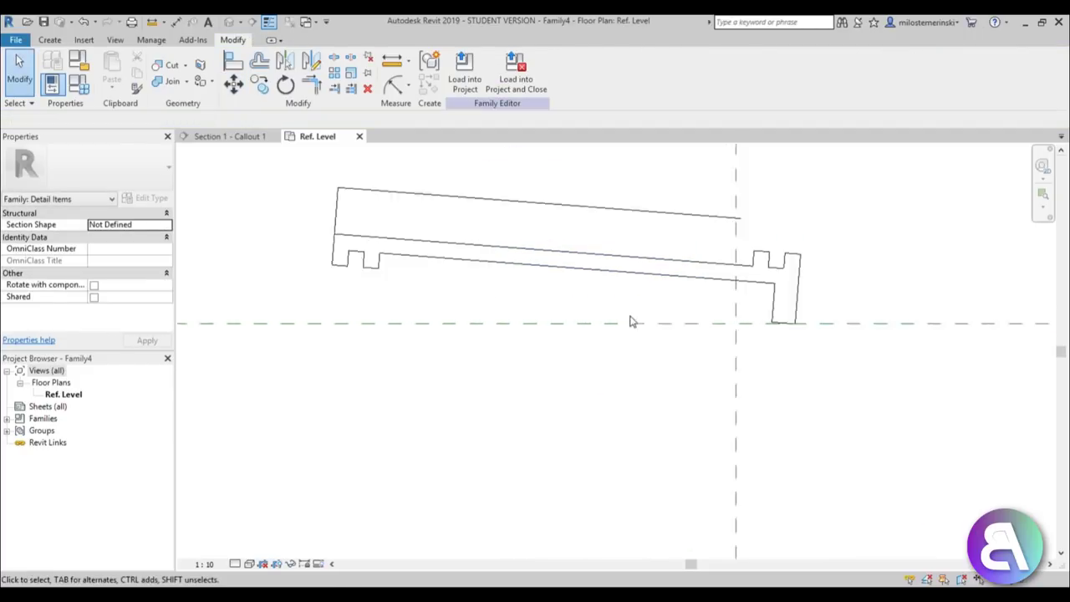
{"action": "scroll", "coordinate": [636, 320], "scroll_direction": "up", "scroll_amount": 1}
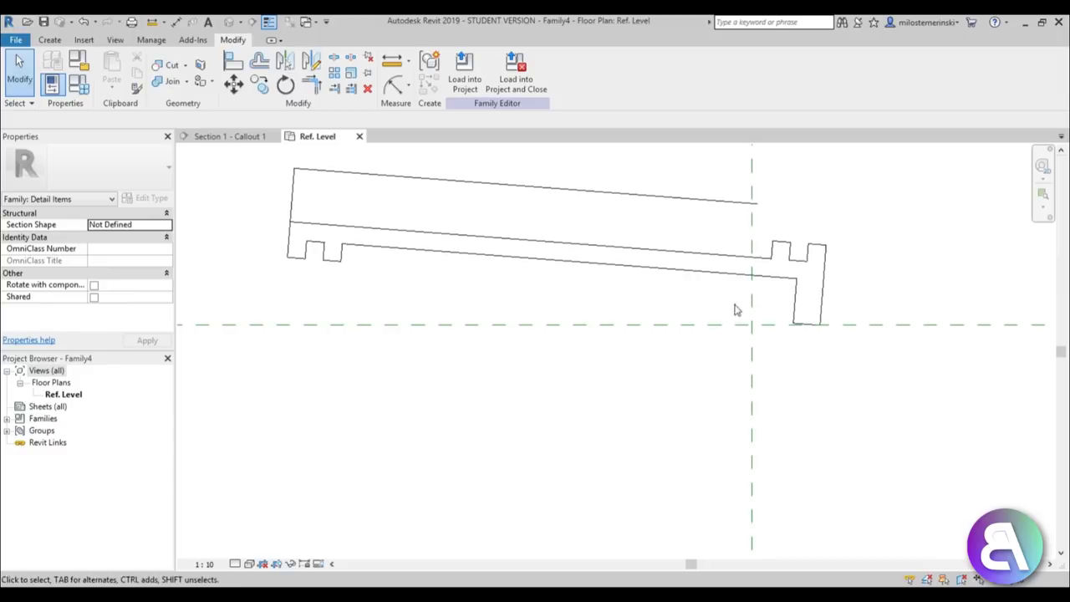
Step: Draw a small detail-line rectangle, 15.0 high, starting at the reference-plane intersection
{"action": "left_click", "coordinate": [52, 40]}
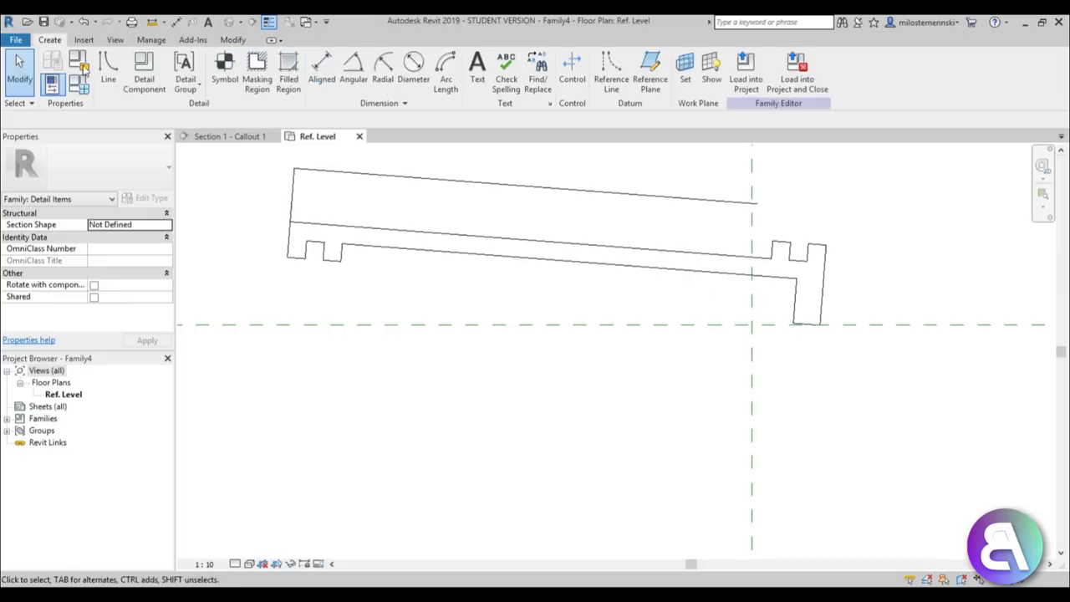
{"action": "left_click", "coordinate": [107, 71]}
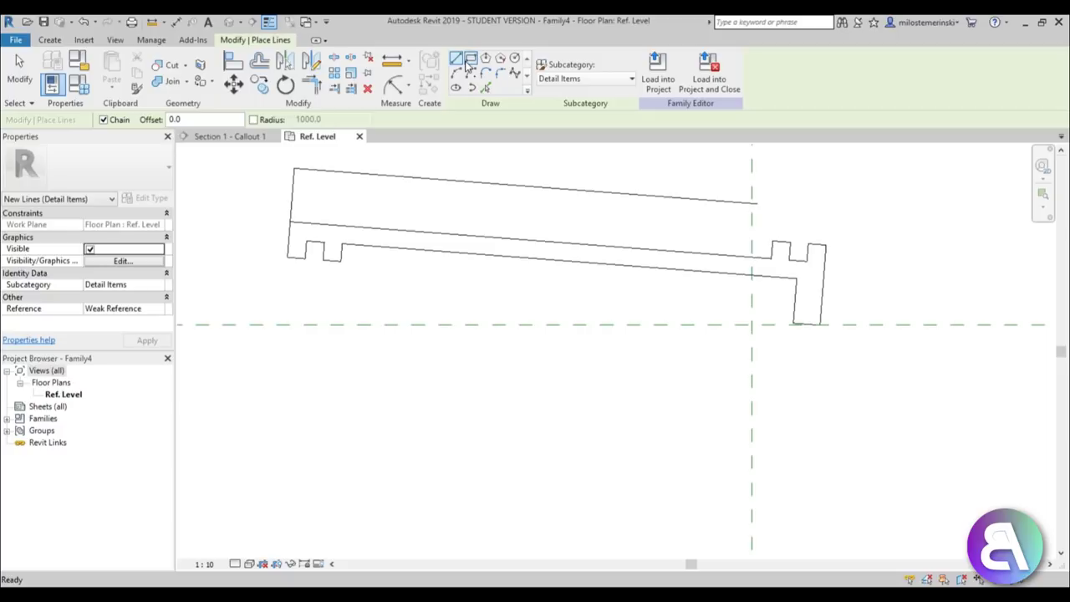
{"action": "left_click", "coordinate": [471, 59]}
{"action": "scroll", "coordinate": [751, 334], "scroll_direction": "up", "scroll_amount": 1}
{"action": "left_click", "coordinate": [750, 317]}
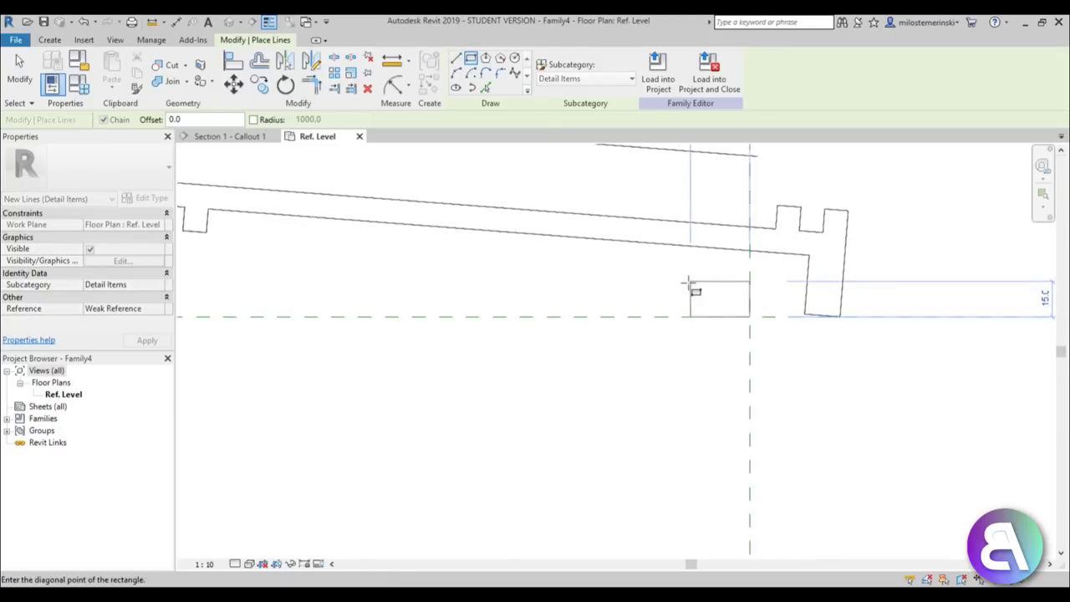
{"action": "left_click", "coordinate": [691, 282]}
{"action": "key", "text": "Escape"}
{"action": "key", "text": "Escape"}
{"action": "left_click", "coordinate": [706, 265]}
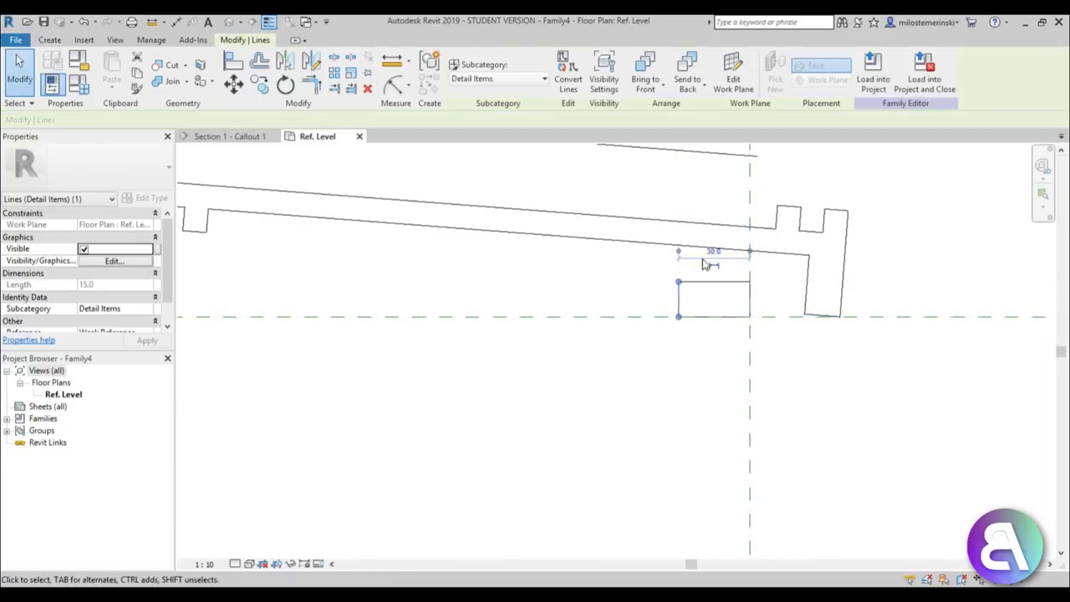
{"action": "key", "text": "ctrl+z"}
{"action": "left_click", "coordinate": [750, 299]}
{"action": "left_click", "coordinate": [765, 299]}
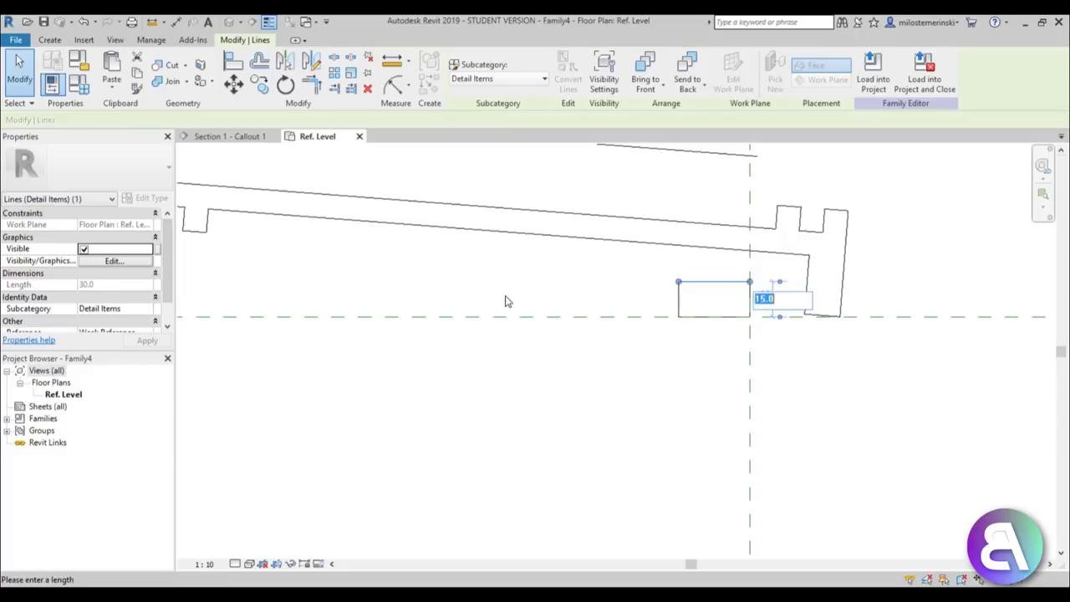
{"action": "key", "text": "Escape"}
{"action": "key", "text": "Escape"}
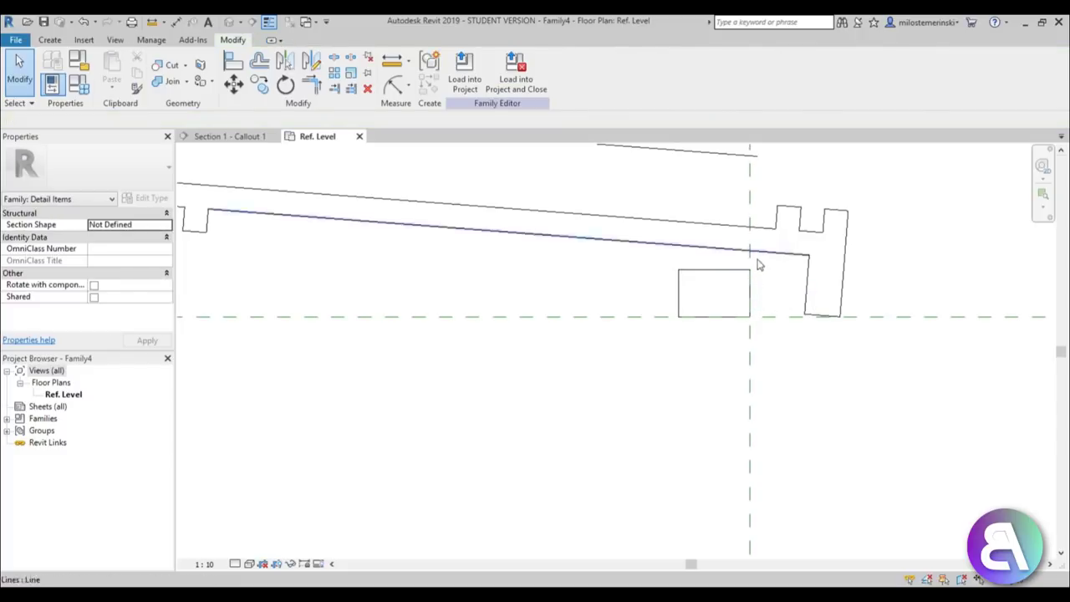
Step: Move the tile lines, excluding the rectangle, so their bottom-left corner lands on the vertical reference plane
{"action": "scroll", "coordinate": [757, 261], "scroll_direction": "down", "scroll_amount": 2}
{"action": "left_click_drag", "start_coordinate": [390, 177], "coordinate": [869, 380]}
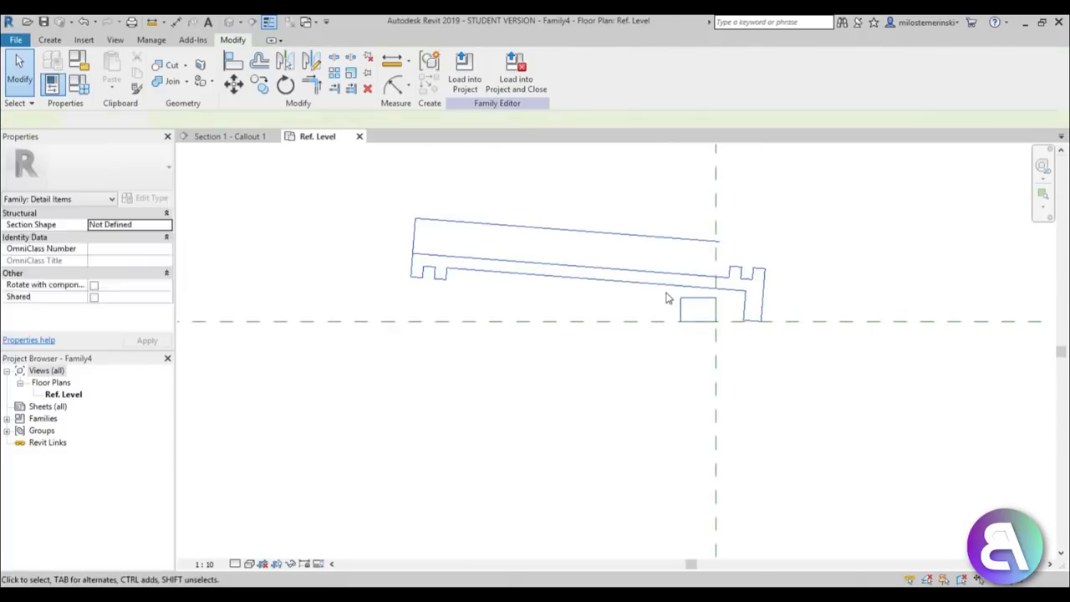
{"action": "scroll", "coordinate": [673, 297], "scroll_direction": "up", "scroll_amount": 3}
{"action": "left_click_drag", "start_coordinate": [681, 299], "coordinate": [836, 407], "text": "shift"}
{"action": "middle_click_drag", "start_coordinate": [816, 407], "coordinate": [686, 390]}
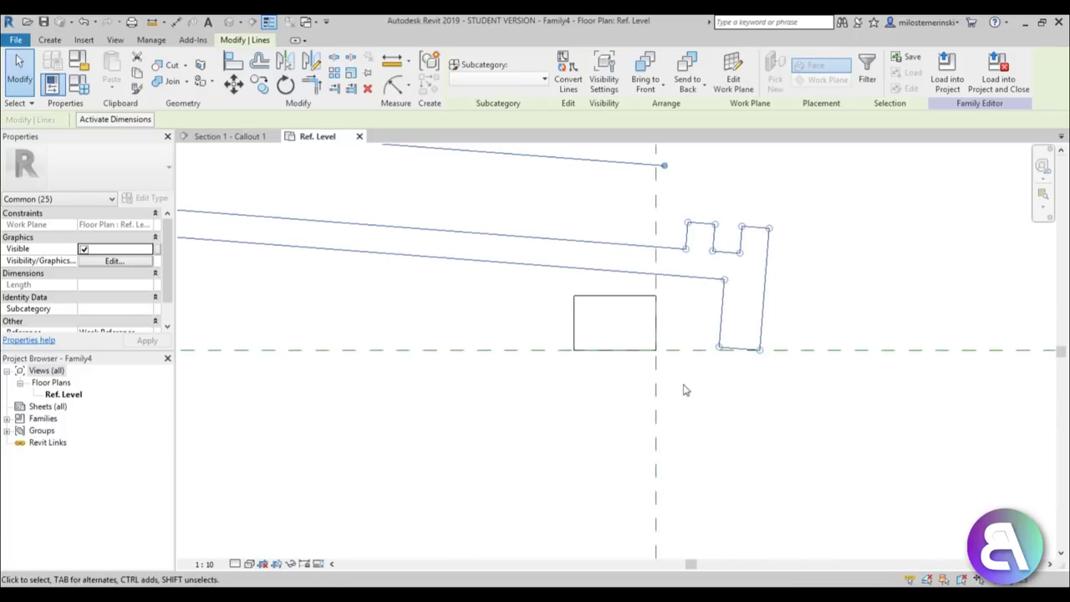
{"action": "scroll", "coordinate": [730, 322], "scroll_direction": "up", "scroll_amount": 2}
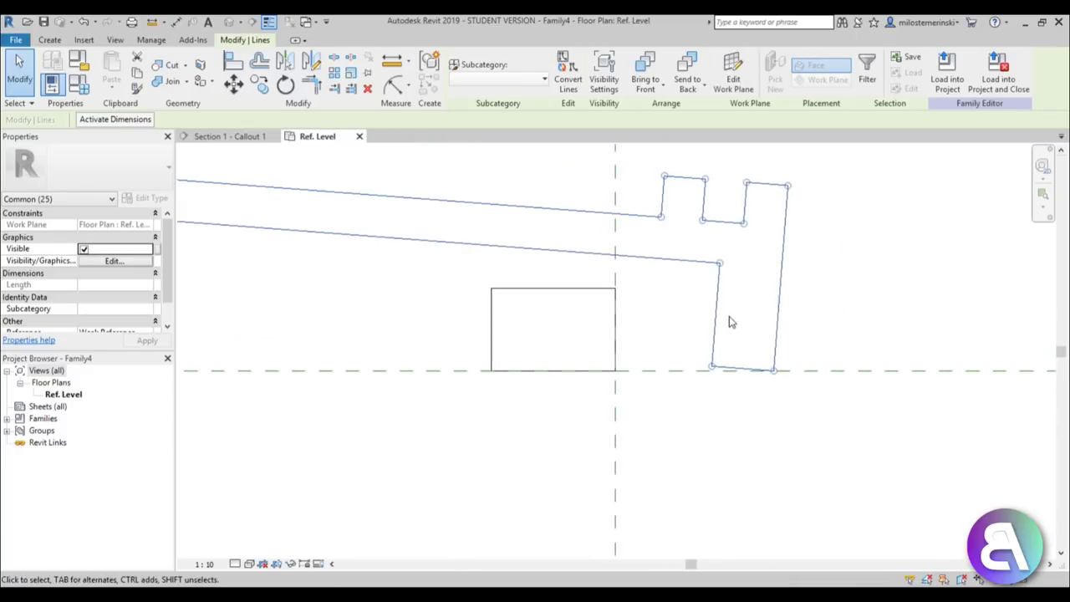
{"action": "left_click", "coordinate": [233, 83]}
{"action": "left_click", "coordinate": [712, 366]}
{"action": "left_click", "coordinate": [617, 369]}
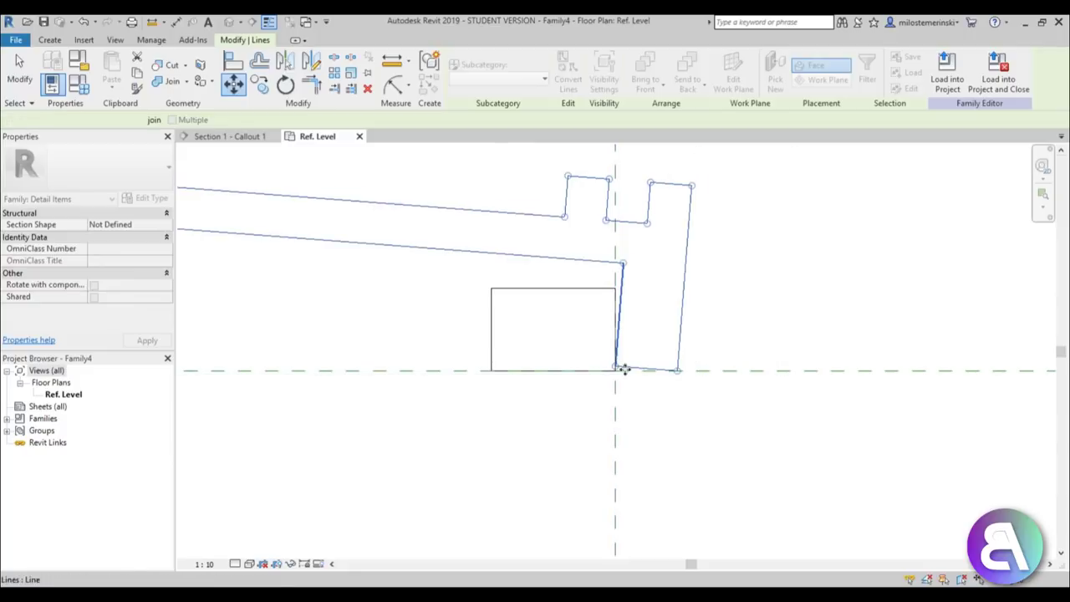
{"action": "key", "text": "Escape"}
{"action": "scroll", "coordinate": [644, 393], "scroll_direction": "down", "scroll_amount": 2}
{"action": "key", "text": "Escape"}
Step: Zoom and pan to centre the tile profile in the view
{"action": "scroll", "coordinate": [577, 335], "scroll_direction": "up", "scroll_amount": 2}
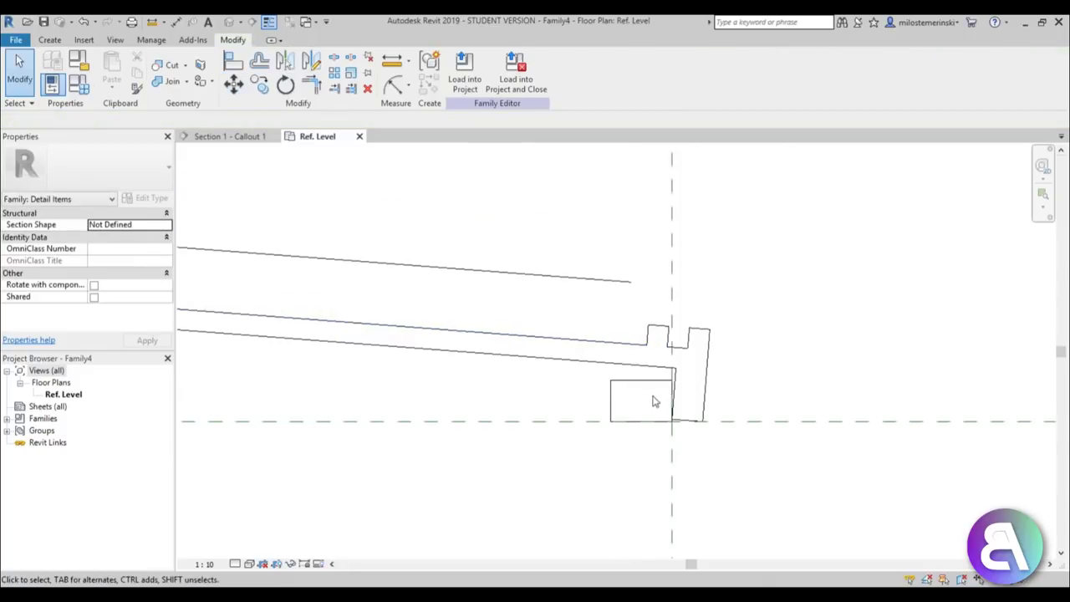
{"action": "scroll", "coordinate": [422, 310], "scroll_direction": "down", "scroll_amount": 2}
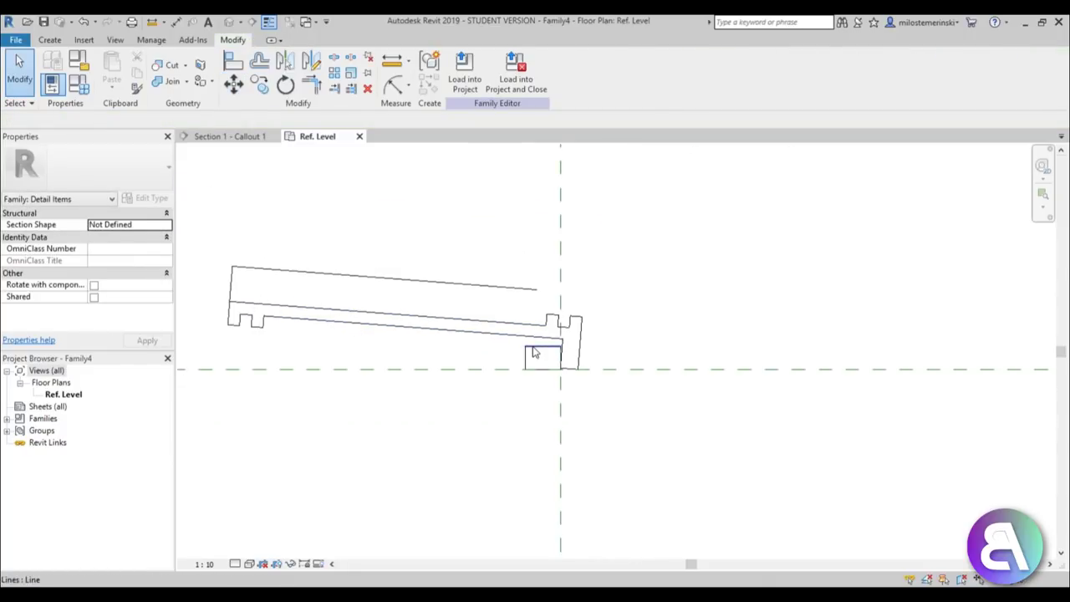
{"action": "scroll", "coordinate": [549, 364], "scroll_direction": "up", "scroll_amount": 2}
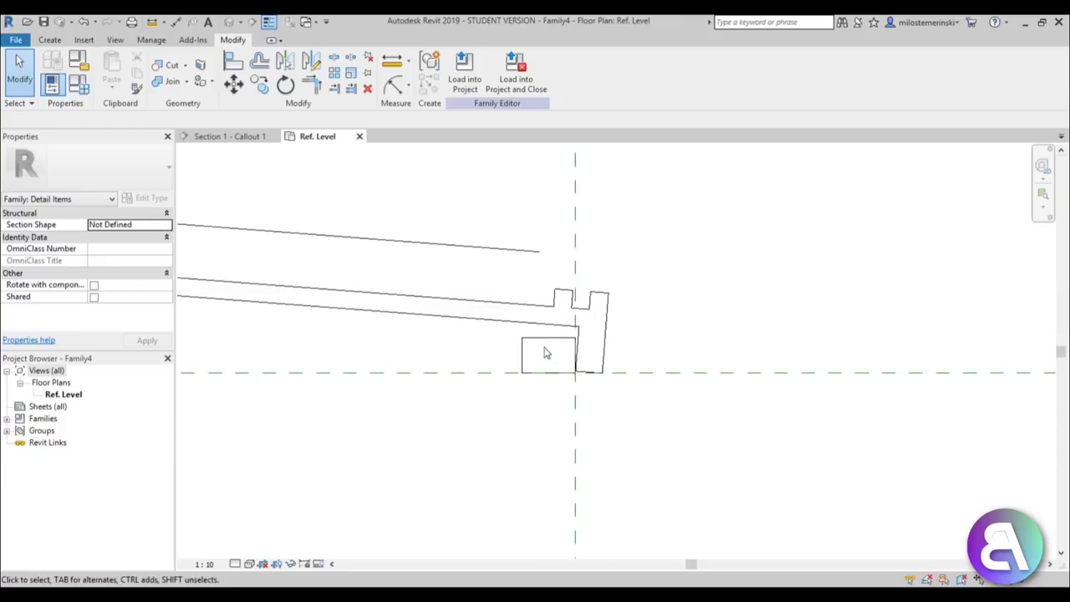
{"action": "scroll", "coordinate": [545, 352], "scroll_direction": "down", "scroll_amount": 2}
{"action": "middle_click_drag", "start_coordinate": [464, 404], "coordinate": [572, 370]}
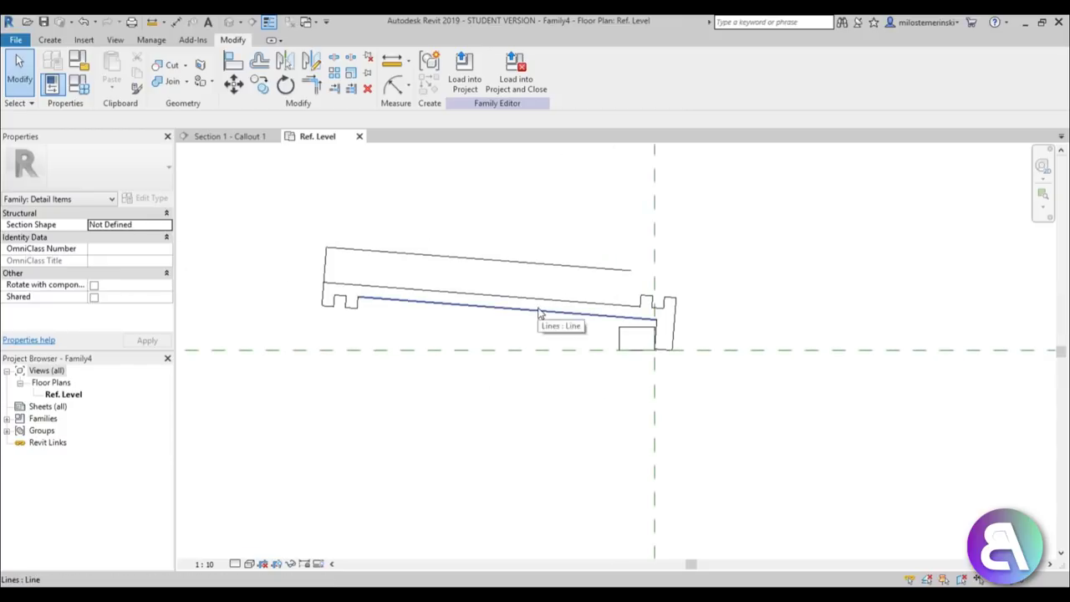
{"action": "scroll", "coordinate": [539, 314], "scroll_direction": "up", "scroll_amount": 1}
{"action": "middle_click_drag", "start_coordinate": [425, 352], "coordinate": [488, 349]}
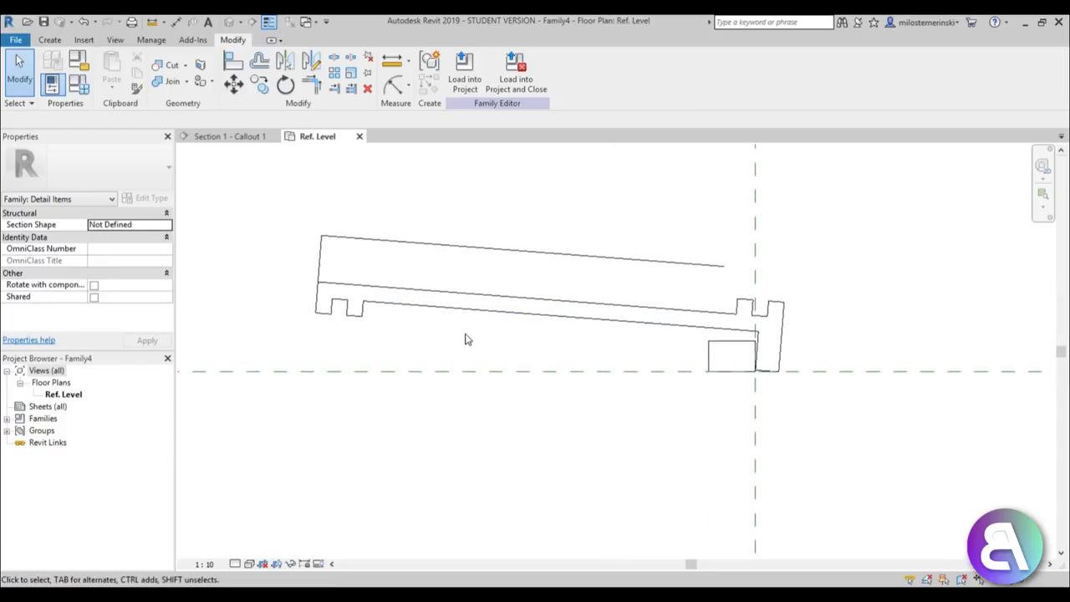
Step: Measure the tile's length from its right notch, reading 260.8
{"action": "left_click", "coordinate": [393, 67]}
{"action": "scroll", "coordinate": [767, 314], "scroll_direction": "up", "scroll_amount": 1}
{"action": "scroll", "coordinate": [767, 312], "scroll_direction": "up", "scroll_amount": 1}
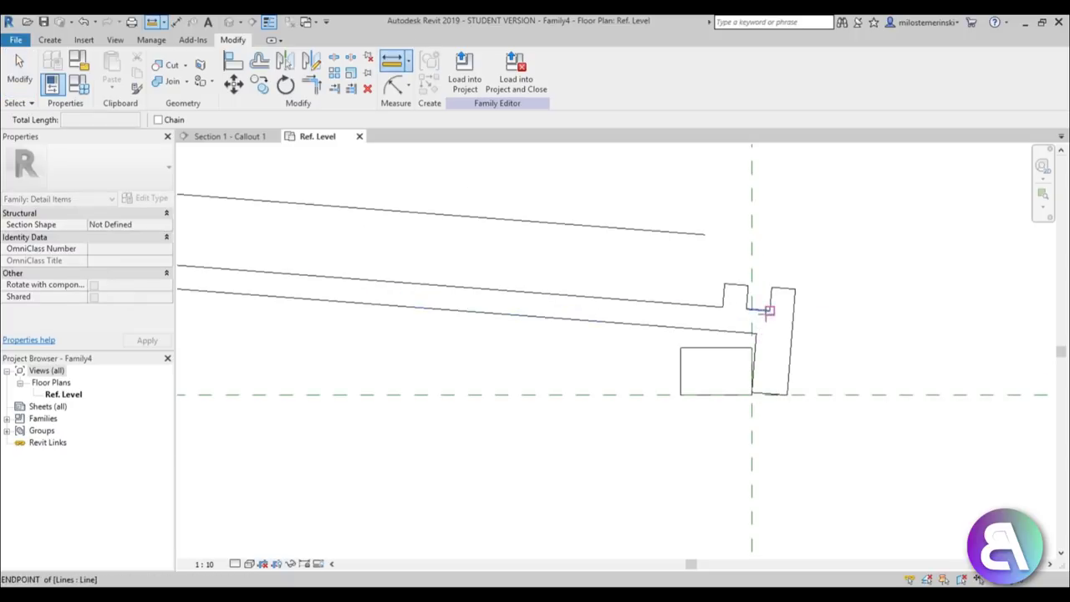
{"action": "scroll", "coordinate": [768, 312], "scroll_direction": "down", "scroll_amount": 2}
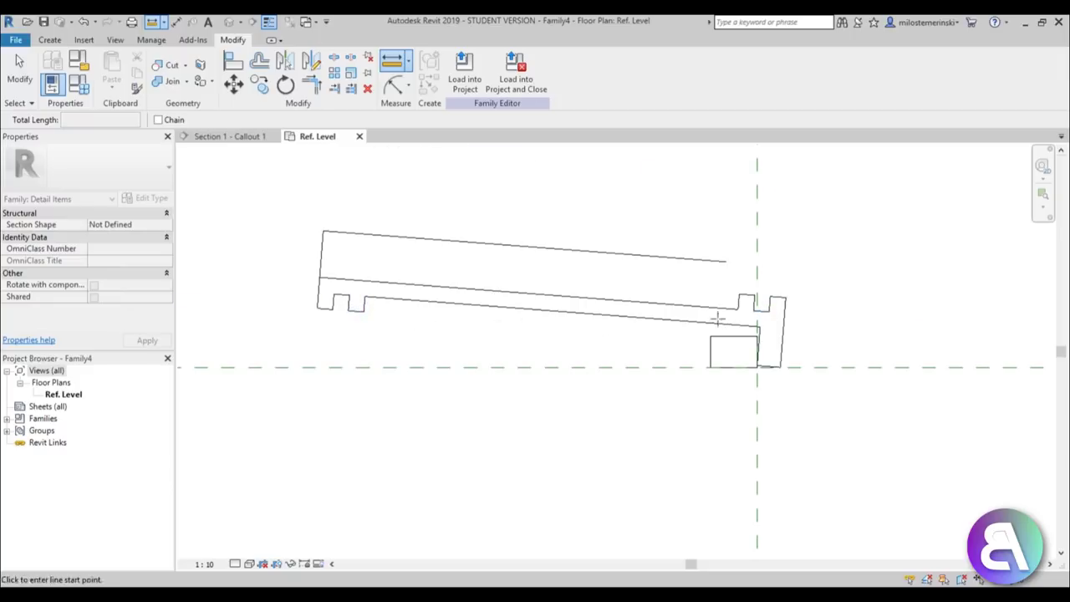
{"action": "left_click", "coordinate": [764, 309]}
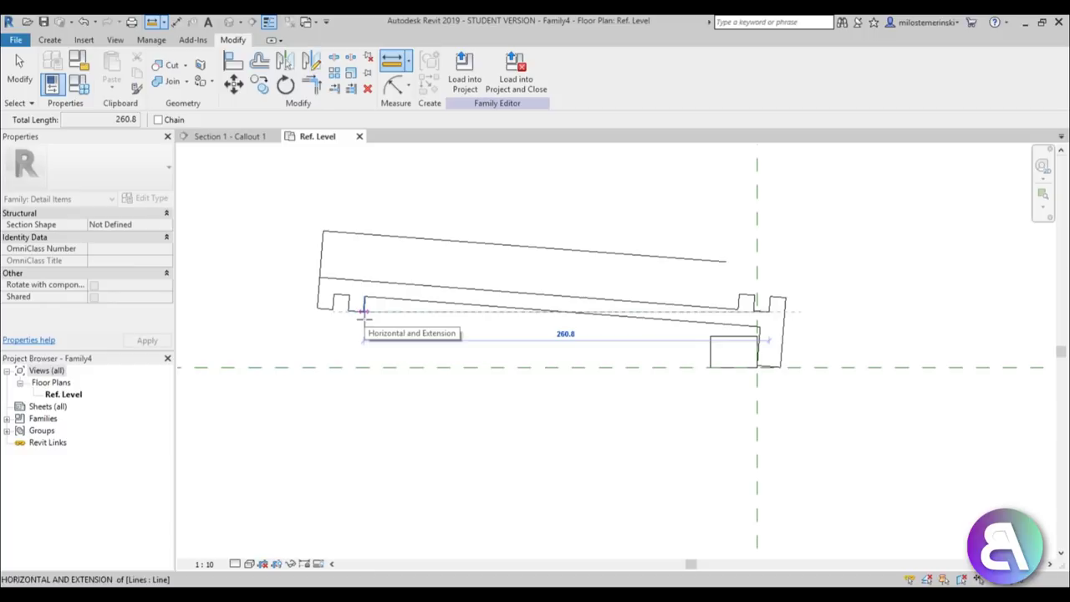
{"action": "scroll", "coordinate": [364, 314], "scroll_direction": "up", "scroll_amount": 1}
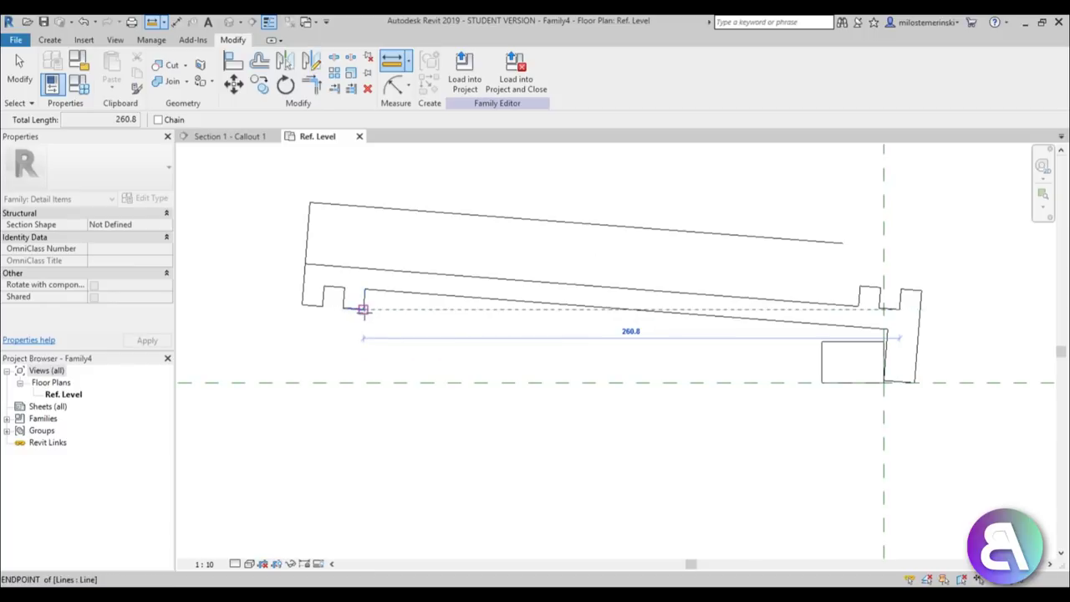
{"action": "key", "text": "Escape"}
{"action": "key", "text": "Escape"}
Step: Load Family4 into the wall roof callout project without placing a component
{"action": "scroll", "coordinate": [443, 327], "scroll_direction": "down", "scroll_amount": 2}
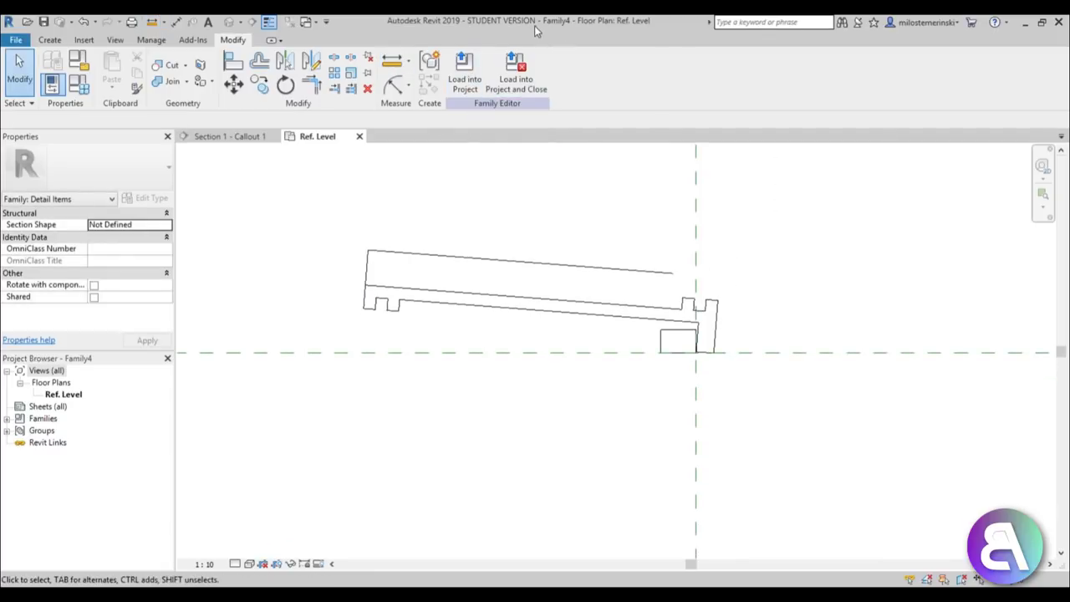
{"action": "left_click", "coordinate": [473, 82]}
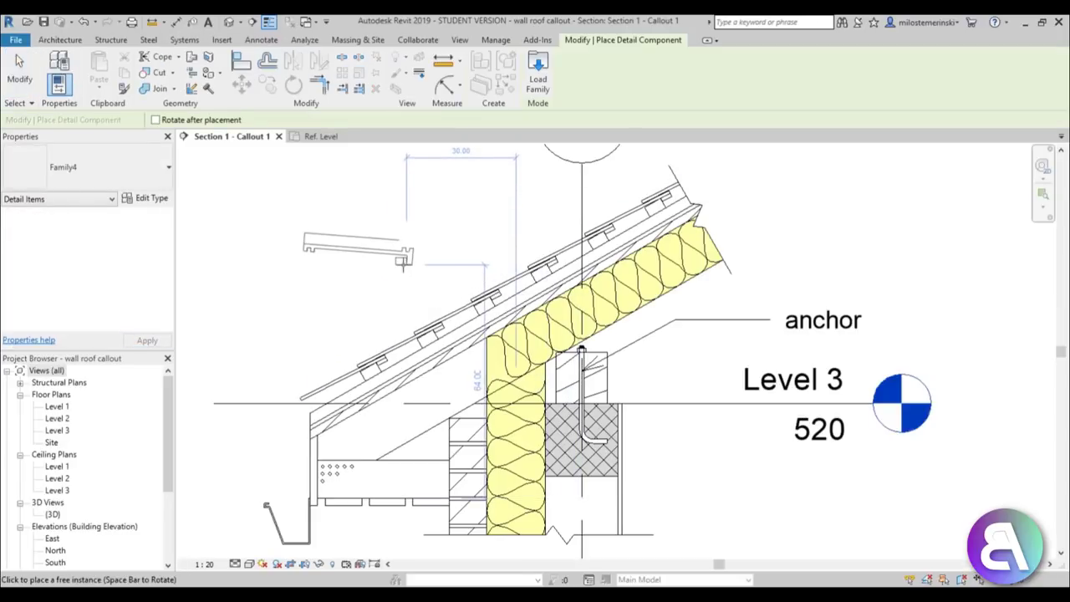
{"action": "key", "text": "Escape"}
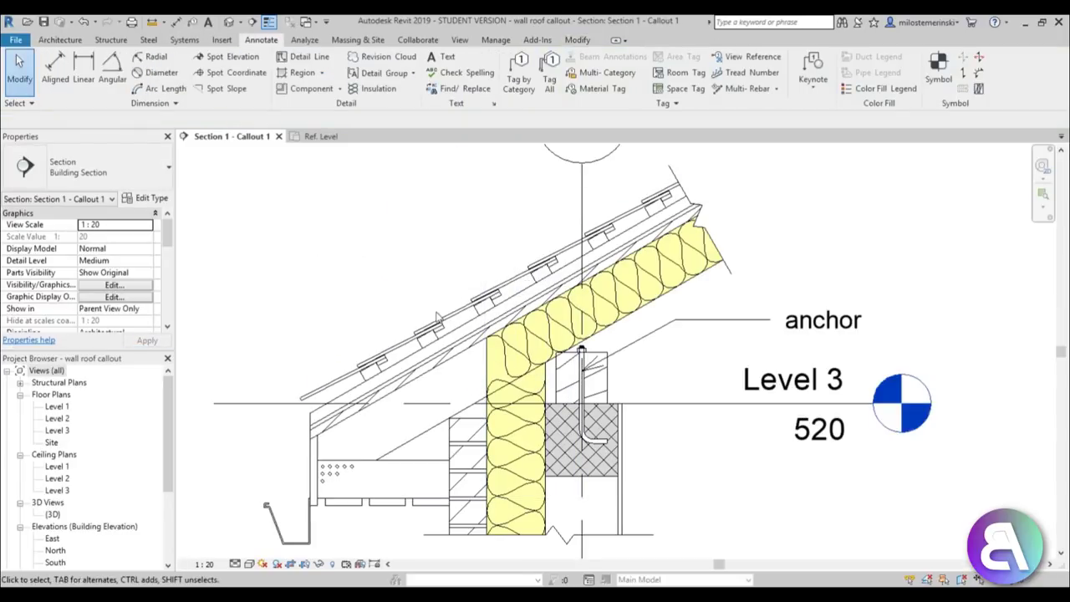
Step: Change the shingle repeating detail's type to repeat Family4 instead of Family2 and edit its spacing
{"action": "left_click", "coordinate": [437, 317]}
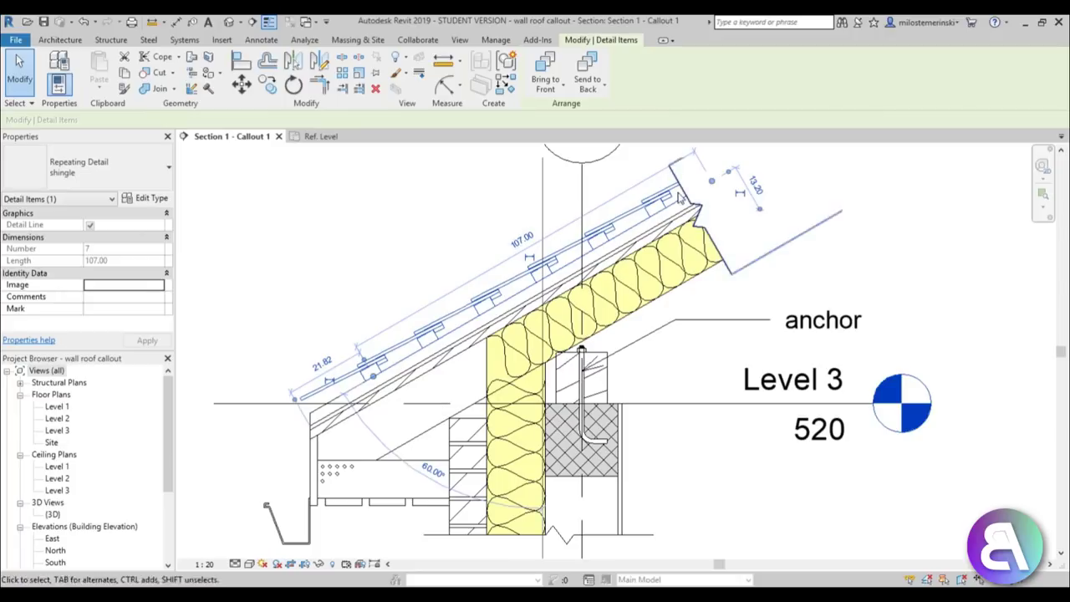
{"action": "left_click", "coordinate": [124, 171]}
{"action": "left_click", "coordinate": [151, 219]}
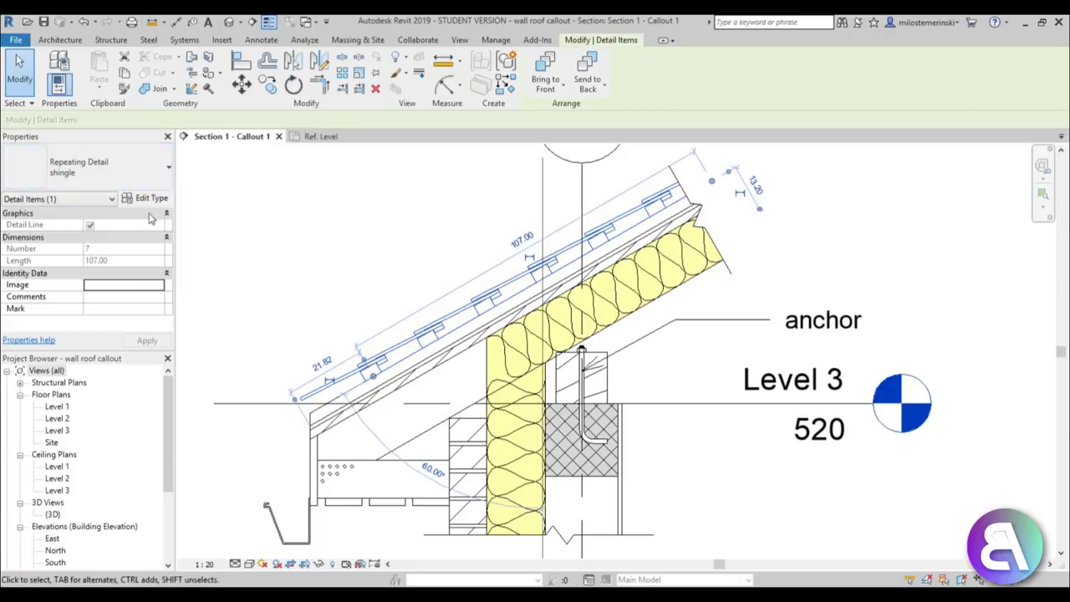
{"action": "left_click", "coordinate": [149, 200]}
{"action": "left_click_drag", "start_coordinate": [685, 193], "coordinate": [291, 115]}
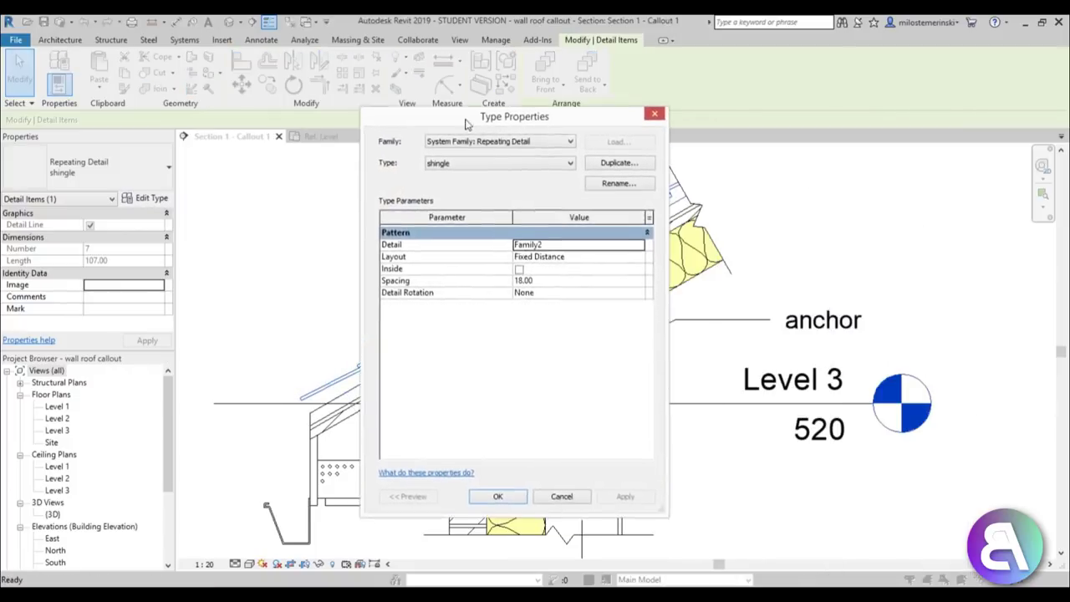
{"action": "left_click", "coordinate": [548, 237]}
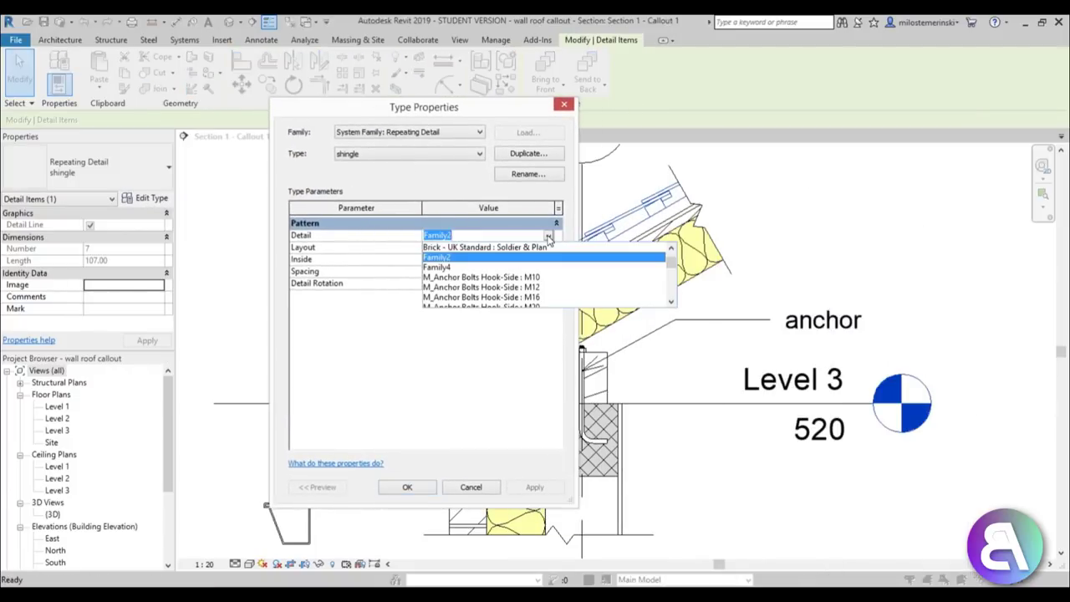
{"action": "left_click", "coordinate": [437, 268]}
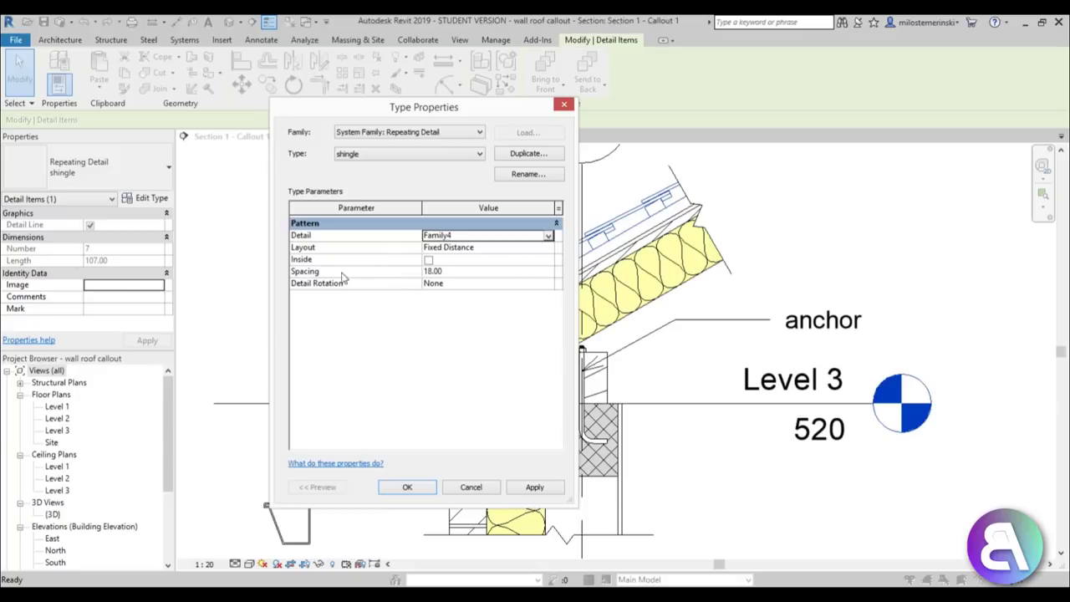
{"action": "left_click", "coordinate": [459, 272]}
{"action": "type", "text": "260.8"}
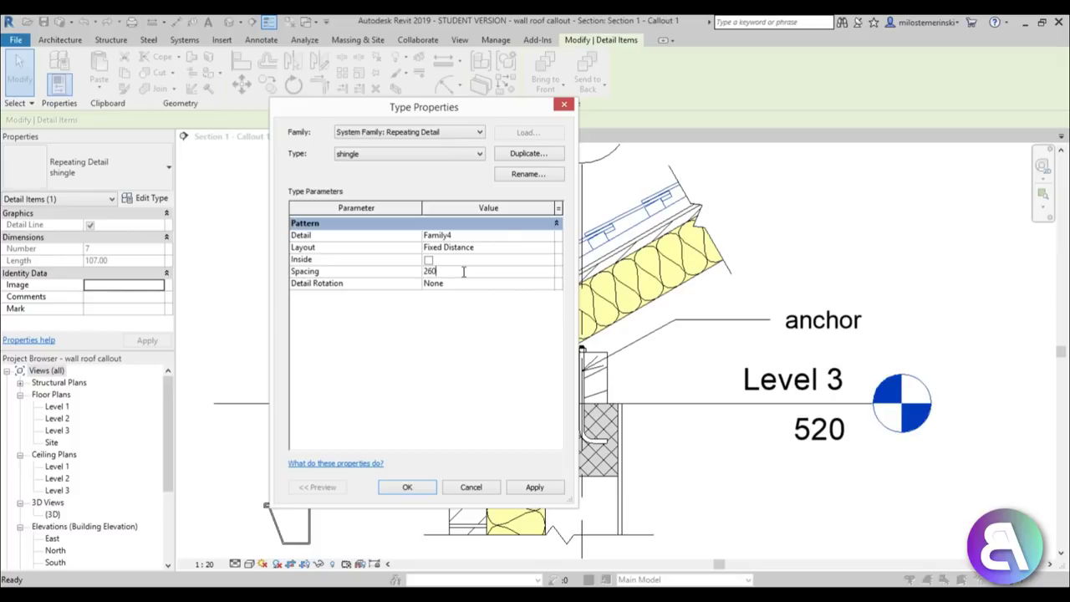
{"action": "left_click", "coordinate": [535, 487]}
{"action": "left_click", "coordinate": [407, 488]}
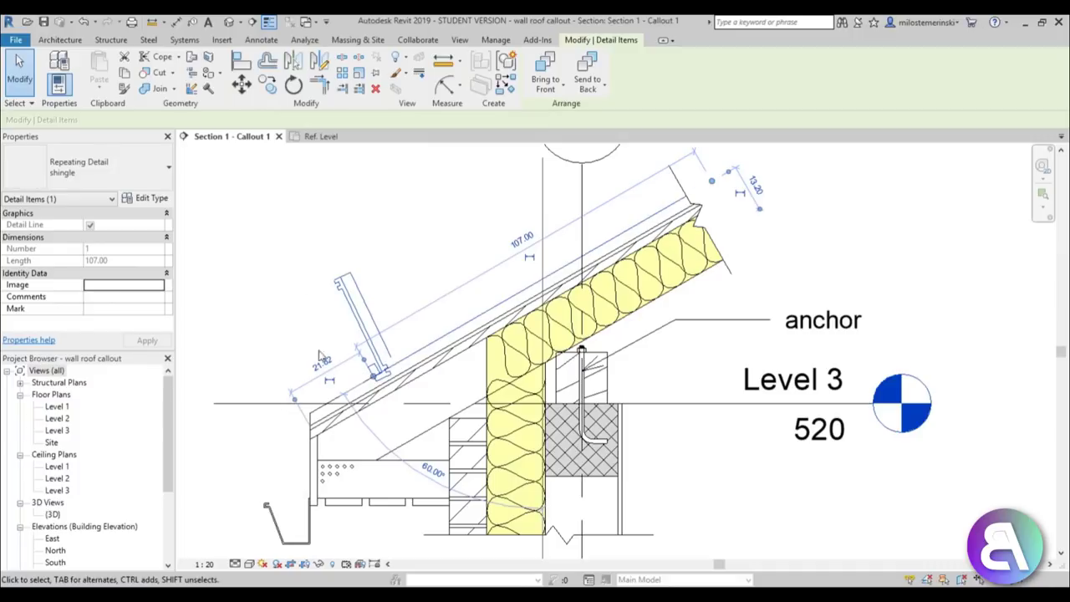
Step: Reopen the shingle detail's type settings and correct the spacing to 26.08
{"action": "scroll", "coordinate": [343, 360], "scroll_direction": "down", "scroll_amount": 1}
{"action": "scroll", "coordinate": [352, 364], "scroll_direction": "up", "scroll_amount": 1}
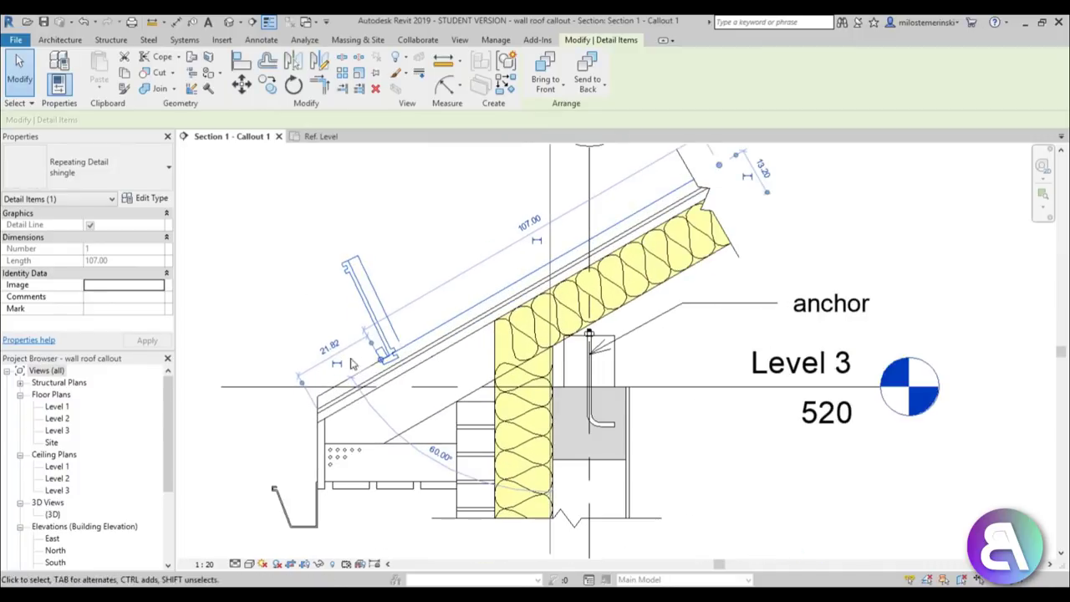
{"action": "scroll", "coordinate": [352, 364], "scroll_direction": "up", "scroll_amount": 1}
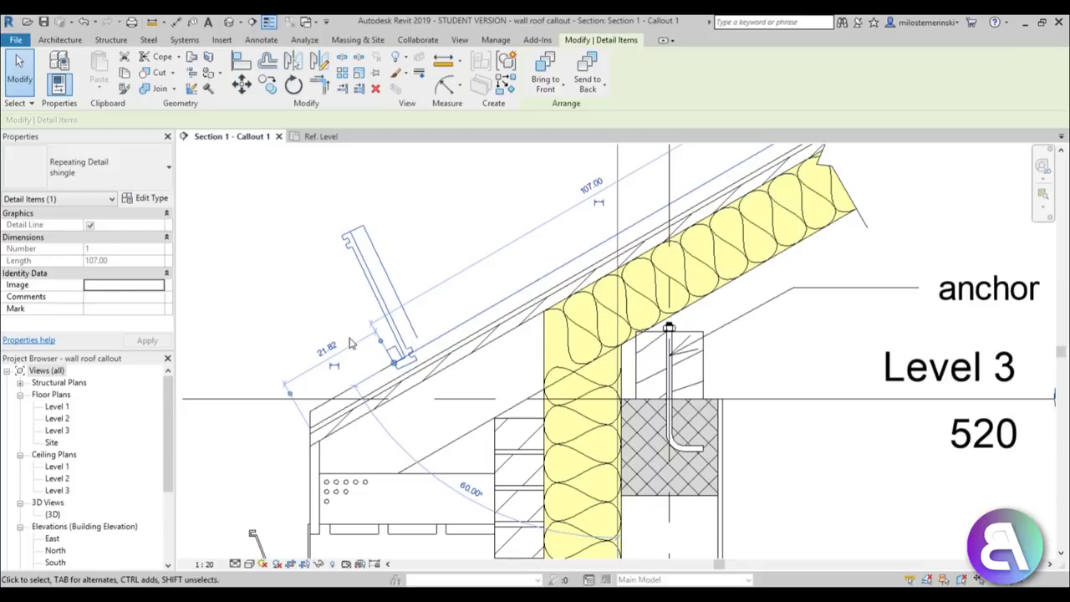
{"action": "left_click", "coordinate": [159, 201]}
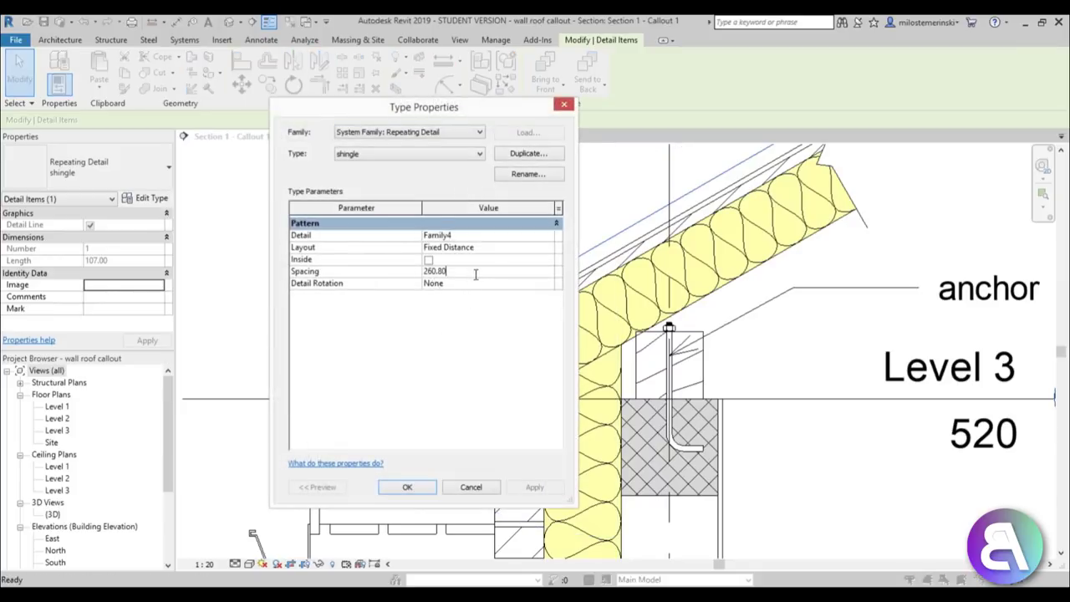
{"action": "type", "text": "26"}
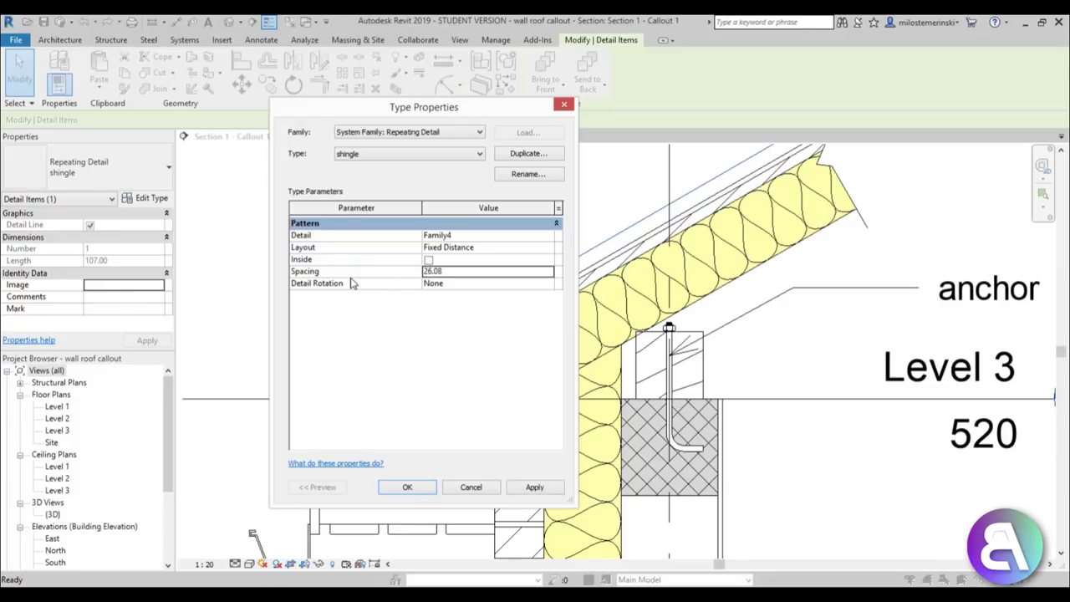
{"action": "left_click", "coordinate": [408, 487]}
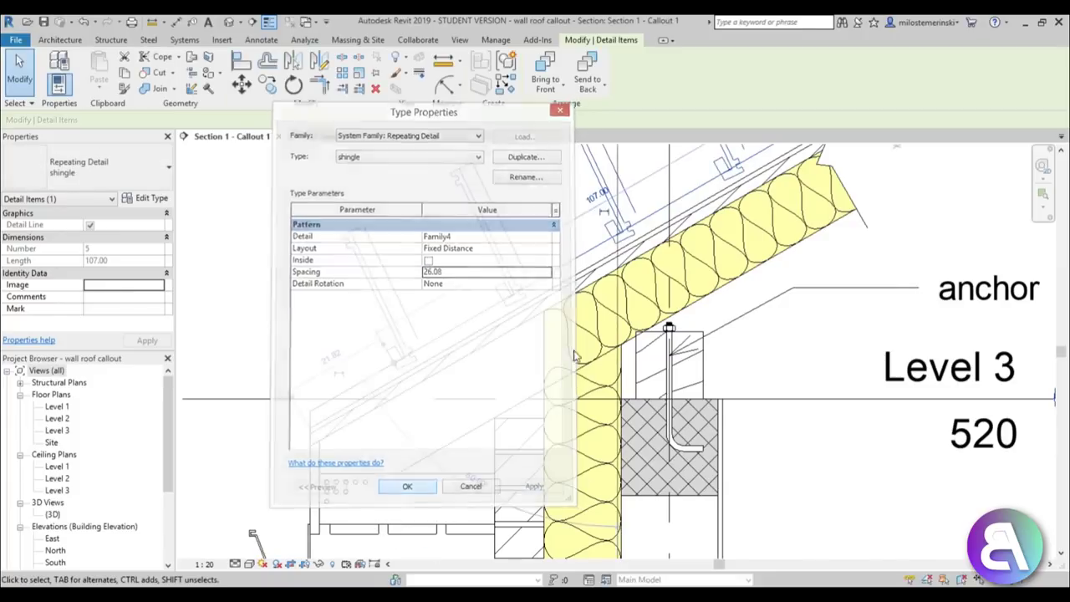
{"action": "scroll", "coordinate": [404, 328], "scroll_direction": "down", "scroll_amount": 2}
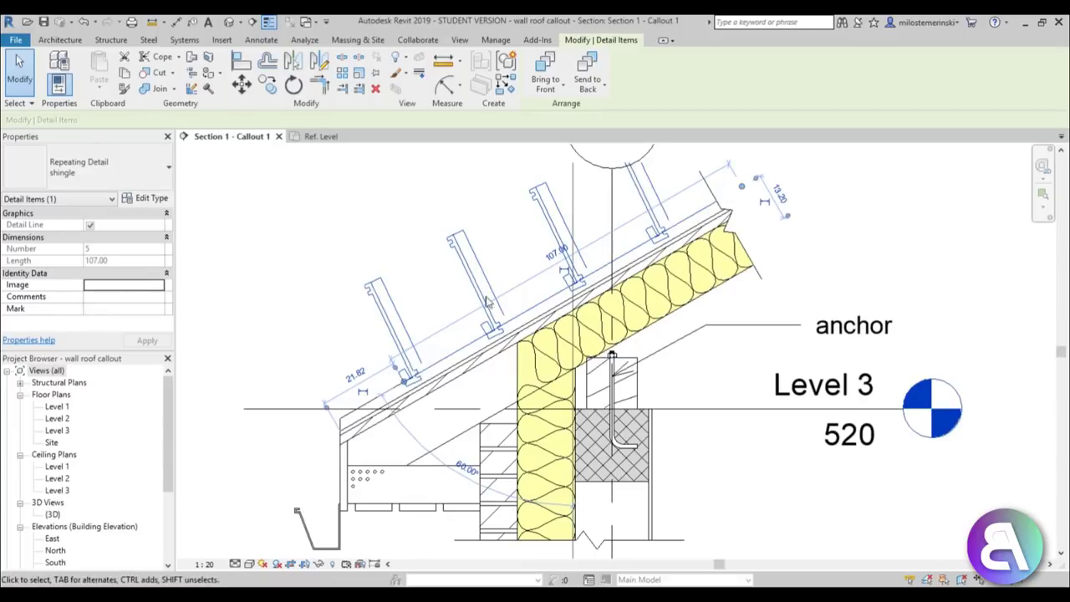
Step: In Family4's Ref. Level view, rotate the whole tile profile 90° to vertical
{"action": "left_click", "coordinate": [328, 139]}
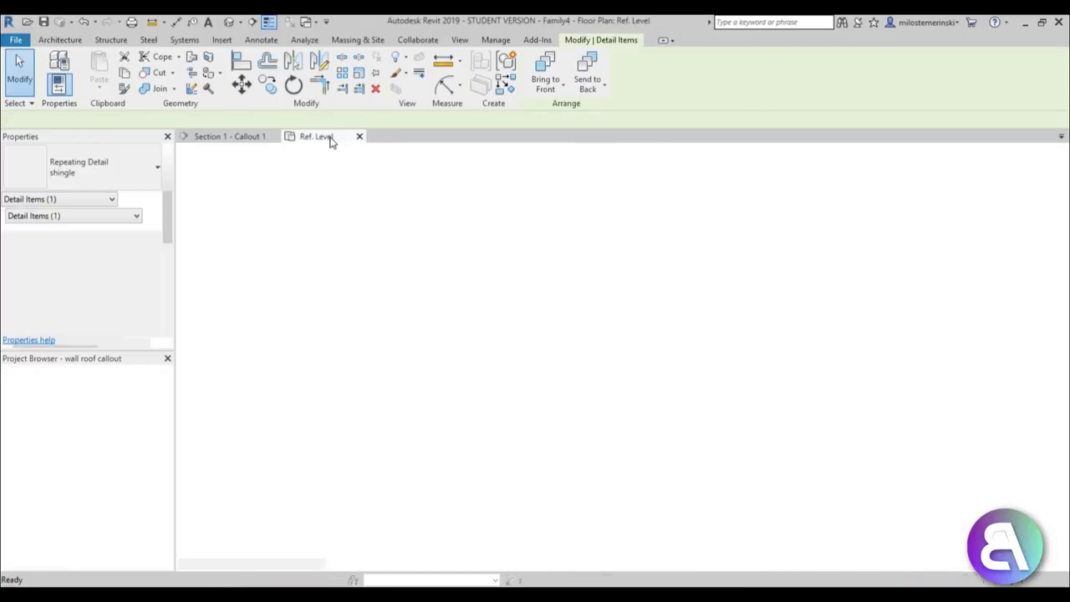
{"action": "scroll", "coordinate": [350, 256], "scroll_direction": "down", "scroll_amount": 2}
{"action": "left_click_drag", "start_coordinate": [249, 225], "coordinate": [737, 427]}
{"action": "left_click", "coordinate": [284, 89]}
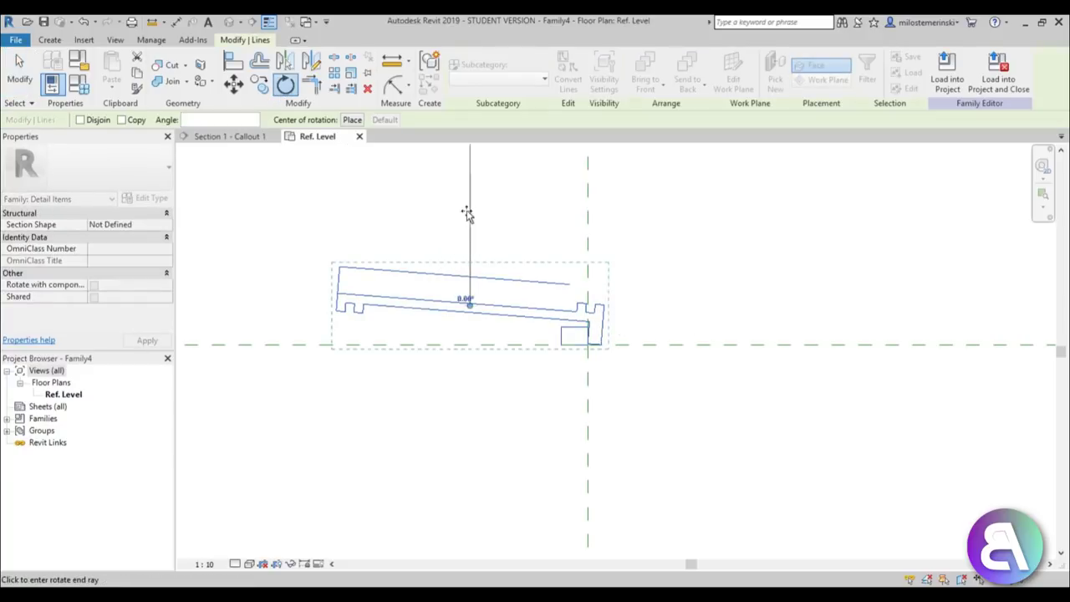
{"action": "left_click", "coordinate": [711, 309]}
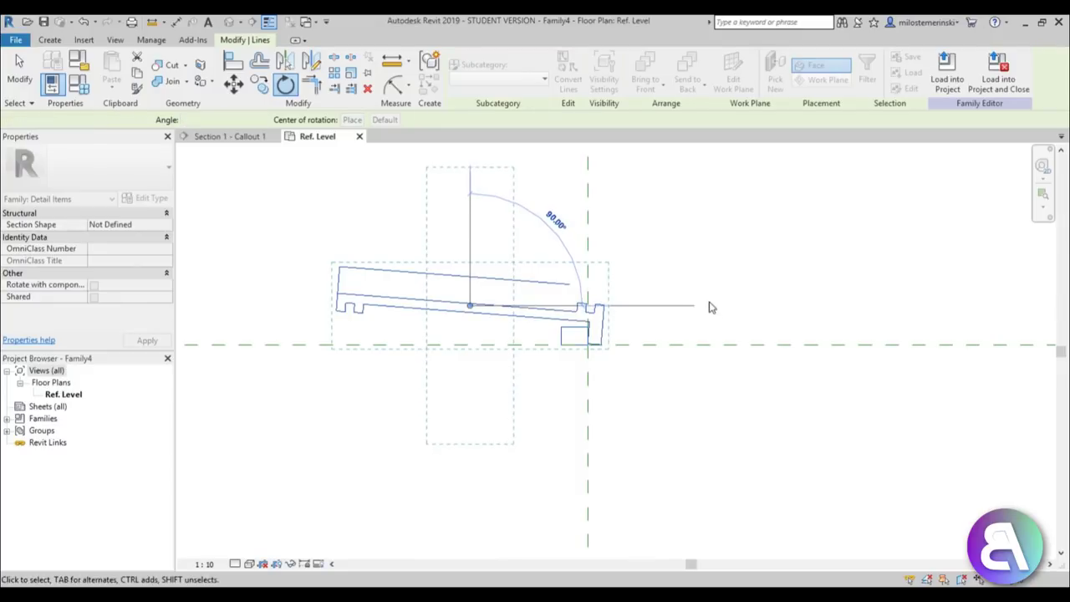
Step: Move the rotated profile from its bottom-left corner to the reference plane intersection
{"action": "left_click", "coordinate": [234, 84]}
{"action": "left_click", "coordinate": [434, 424]}
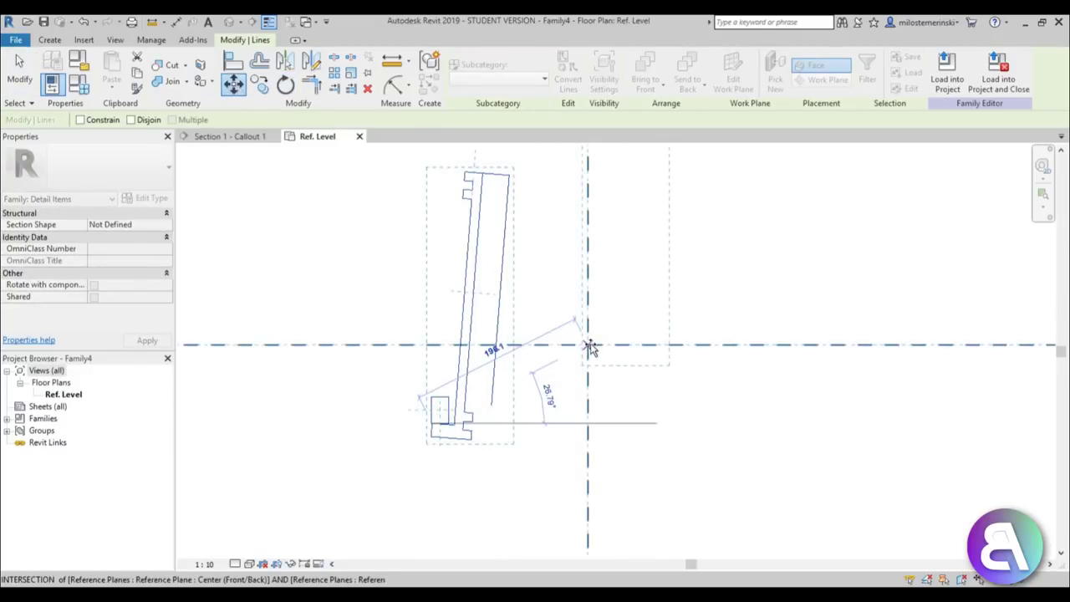
{"action": "left_click", "coordinate": [589, 347]}
{"action": "scroll", "coordinate": [611, 351], "scroll_direction": "up", "scroll_amount": 2}
{"action": "scroll", "coordinate": [573, 372], "scroll_direction": "up", "scroll_amount": 3}
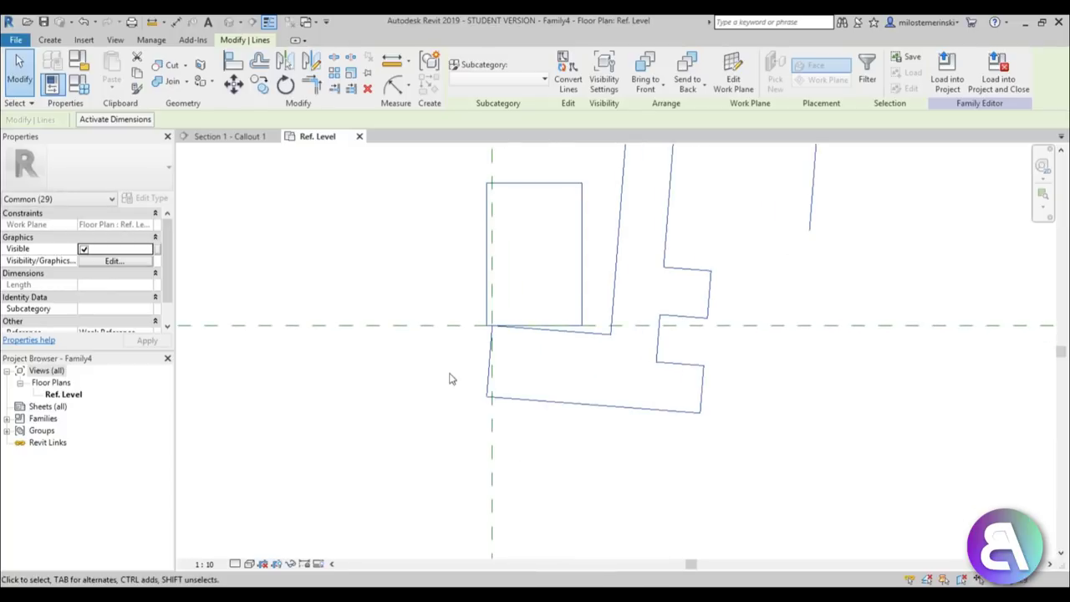
{"action": "scroll", "coordinate": [450, 379], "scroll_direction": "down", "scroll_amount": 3}
Step: Nudge the profile corner exactly onto the intersection and reload Family4 into the project
{"action": "left_click", "coordinate": [234, 84]}
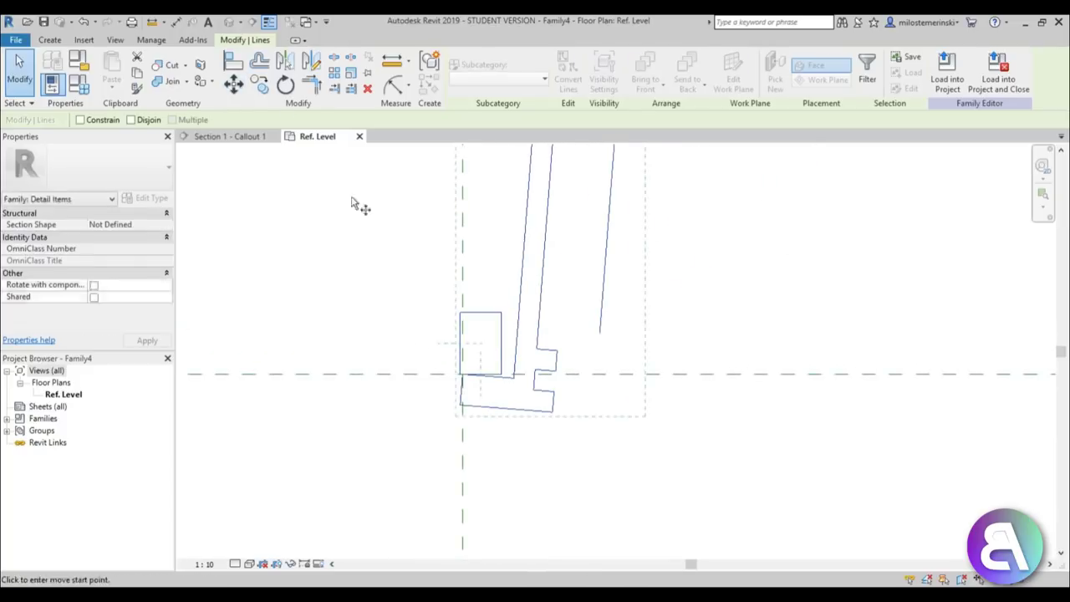
{"action": "scroll", "coordinate": [477, 363], "scroll_direction": "up", "scroll_amount": 3}
{"action": "scroll", "coordinate": [468, 354], "scroll_direction": "up", "scroll_amount": 2}
{"action": "left_click", "coordinate": [456, 343]}
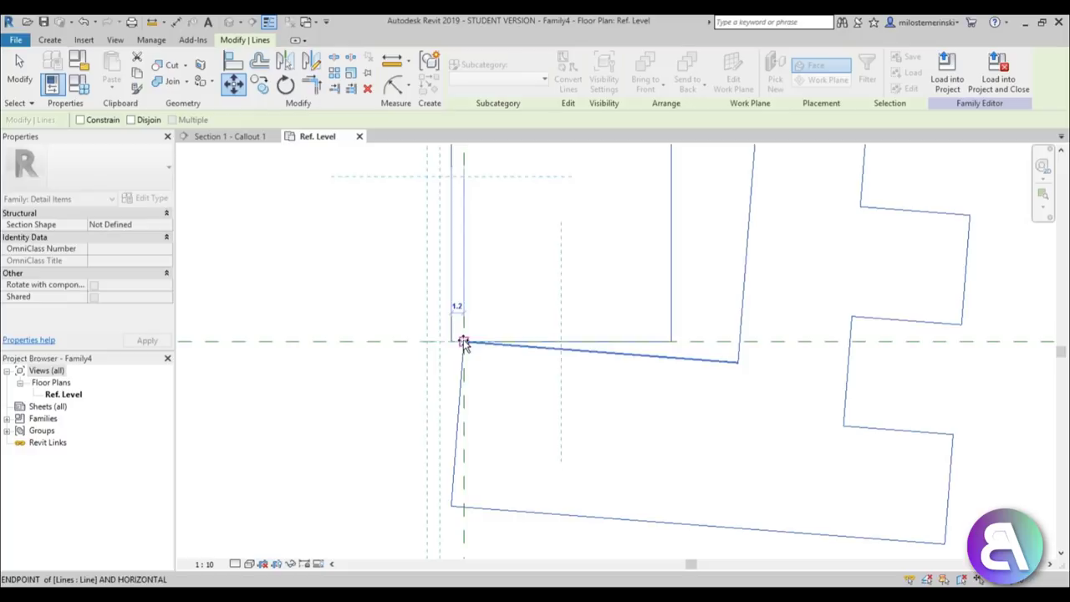
{"action": "left_click", "coordinate": [461, 342]}
{"action": "scroll", "coordinate": [452, 359], "scroll_direction": "up", "scroll_amount": 2}
{"action": "scroll", "coordinate": [477, 330], "scroll_direction": "down", "scroll_amount": 4}
{"action": "scroll", "coordinate": [493, 310], "scroll_direction": "down", "scroll_amount": 3}
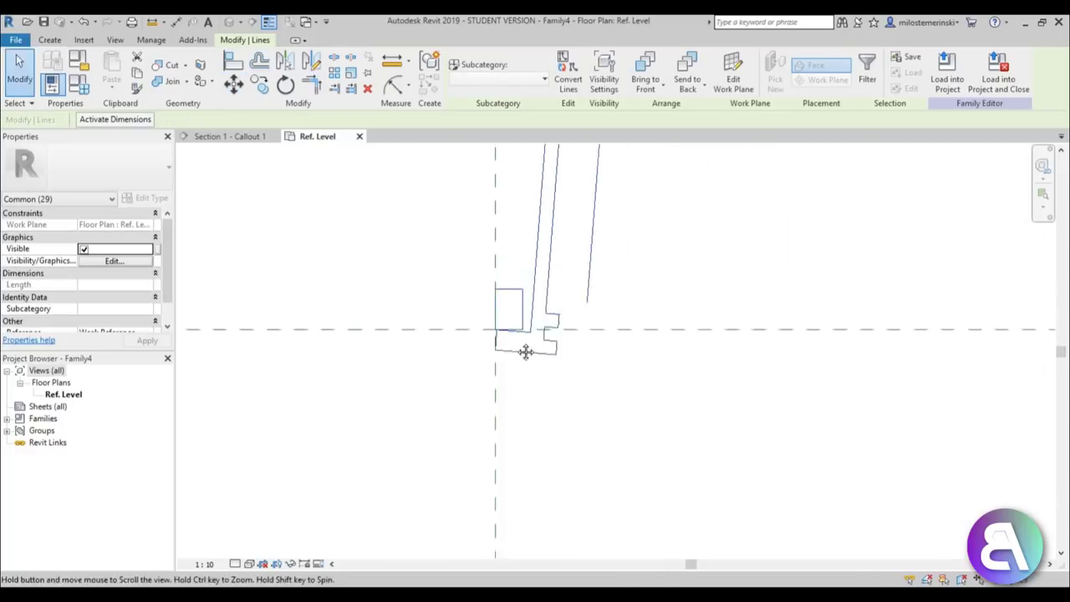
{"action": "scroll", "coordinate": [536, 339], "scroll_direction": "down", "scroll_amount": 2}
{"action": "scroll", "coordinate": [543, 318], "scroll_direction": "down", "scroll_amount": 2}
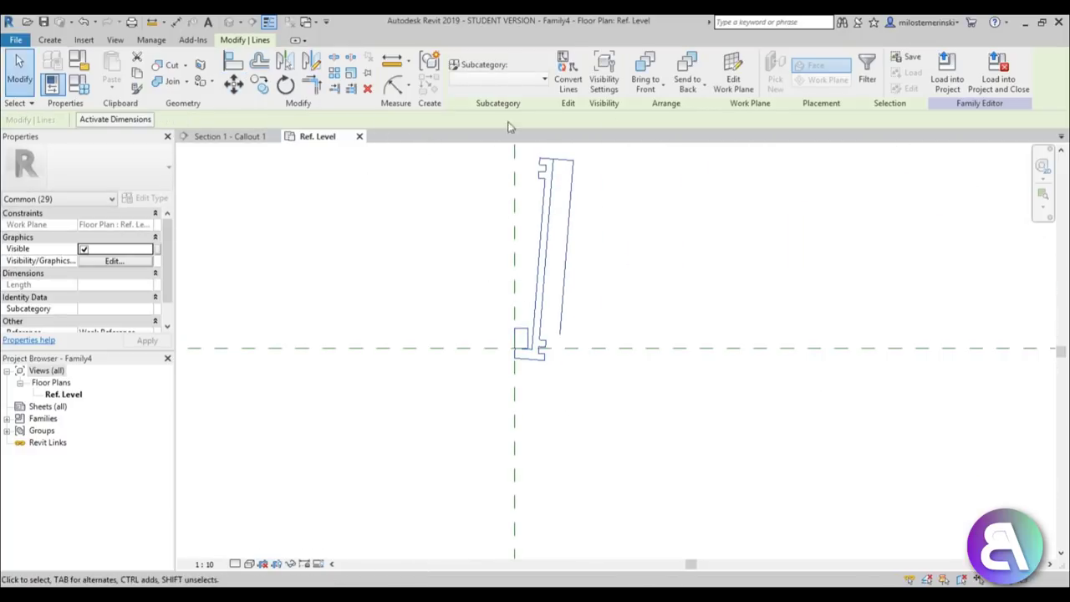
{"action": "left_click", "coordinate": [962, 92]}
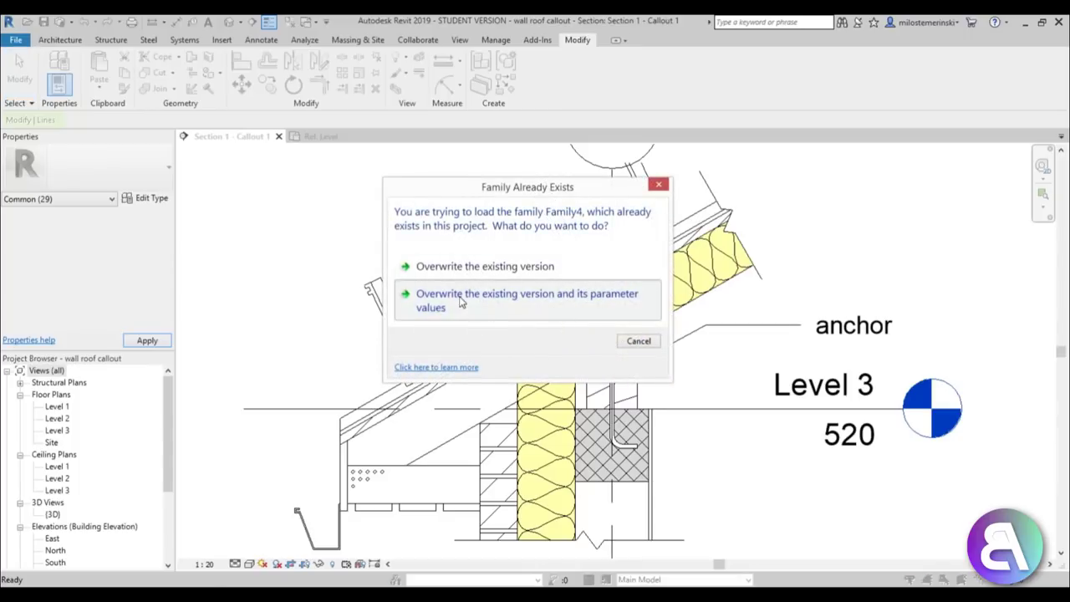
Step: Overwrite the existing family and its parameter values, then inspect the shingle repeating detail in the section
{"action": "left_click", "coordinate": [431, 300]}
{"action": "scroll", "coordinate": [402, 351], "scroll_direction": "up", "scroll_amount": 2}
{"action": "left_click", "coordinate": [501, 318]}
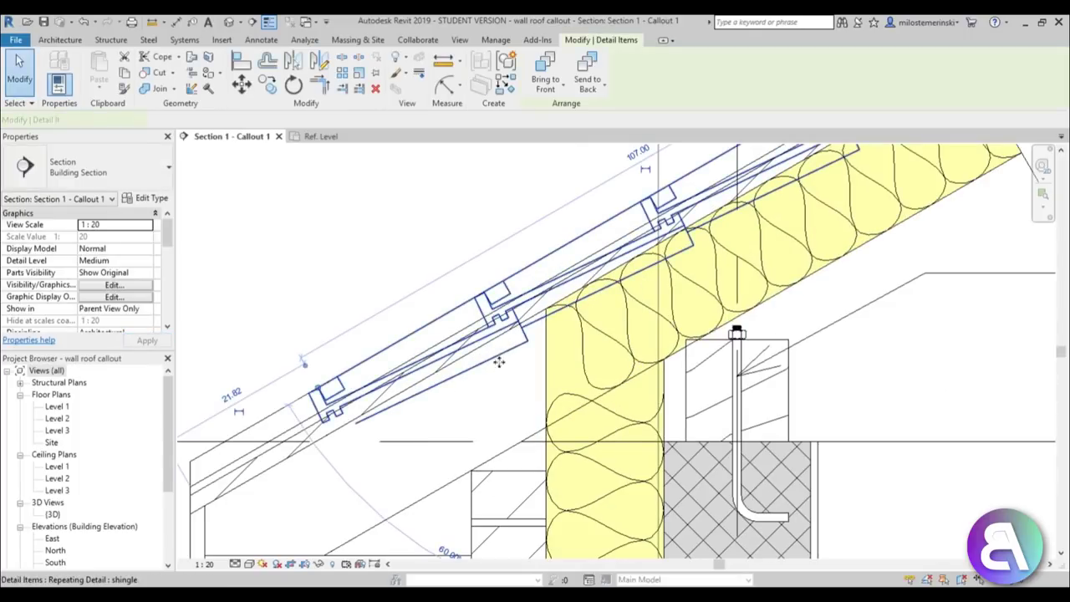
{"action": "scroll", "coordinate": [525, 330], "scroll_direction": "down", "scroll_amount": 3}
{"action": "scroll", "coordinate": [525, 330], "scroll_direction": "up", "scroll_amount": 3}
{"action": "scroll", "coordinate": [525, 331], "scroll_direction": "down", "scroll_amount": 2}
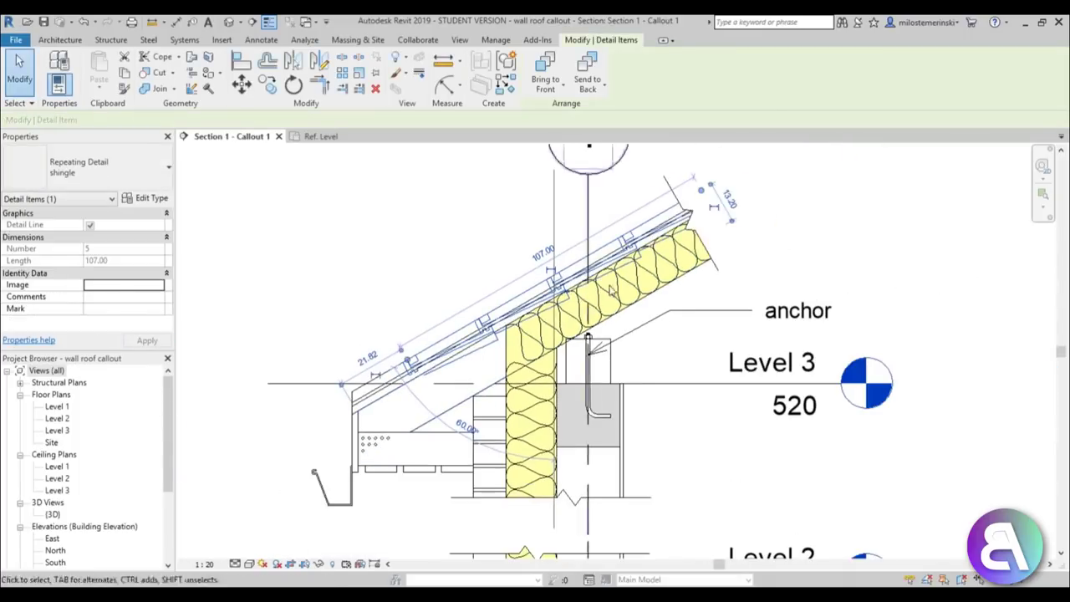
{"action": "scroll", "coordinate": [430, 391], "scroll_direction": "up", "scroll_amount": 2}
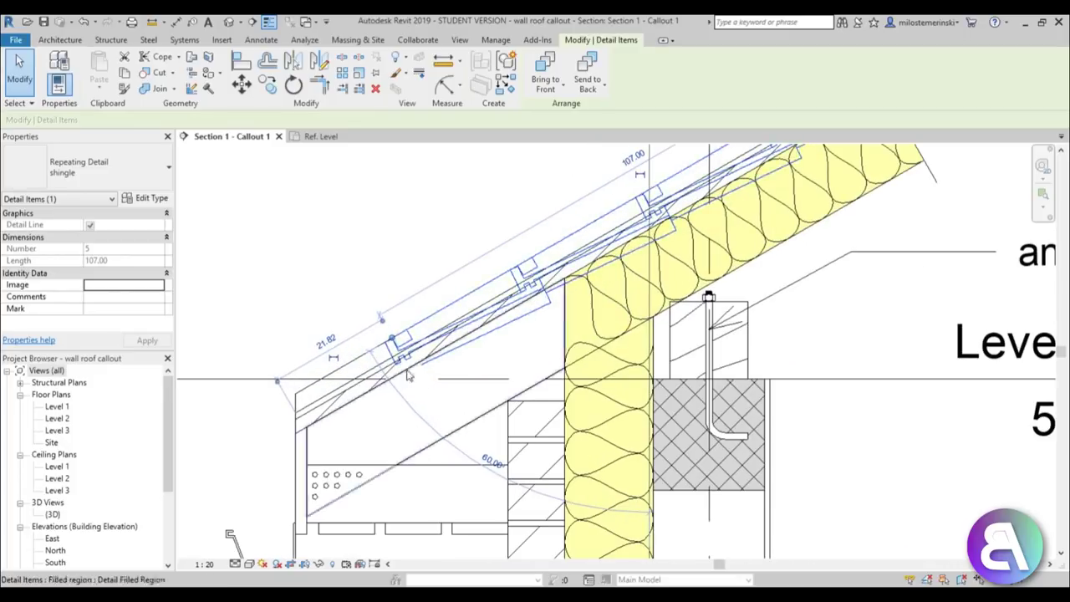
{"action": "scroll", "coordinate": [430, 387], "scroll_direction": "down", "scroll_amount": 1}
Step: In the Ref. Level plan, select all shingle profile lines and set the rotation centre at their corner
{"action": "left_click", "coordinate": [321, 138]}
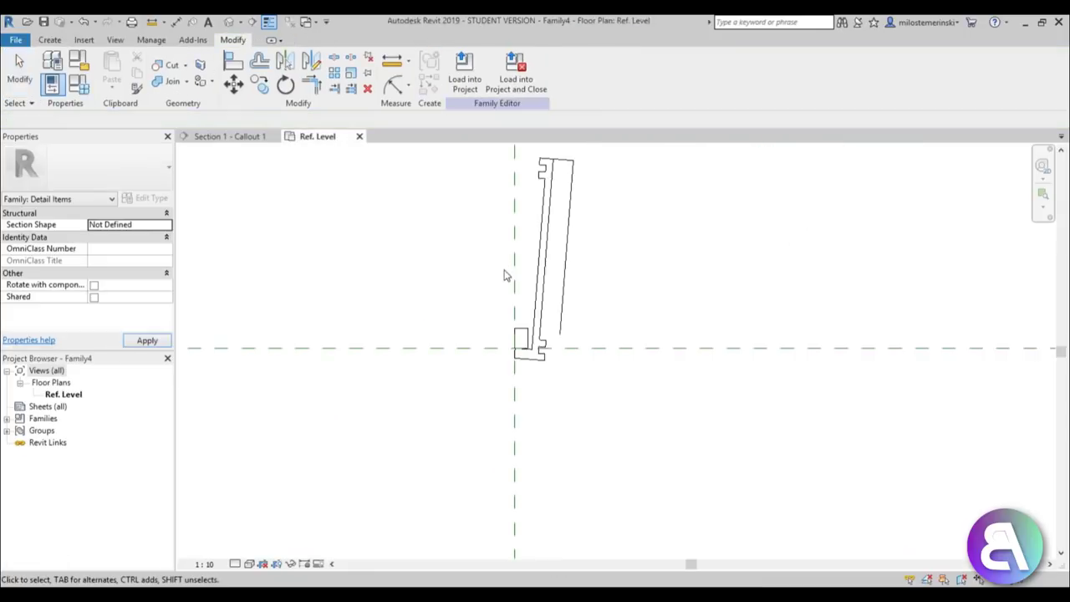
{"action": "left_click_drag", "start_coordinate": [445, 199], "coordinate": [633, 451]}
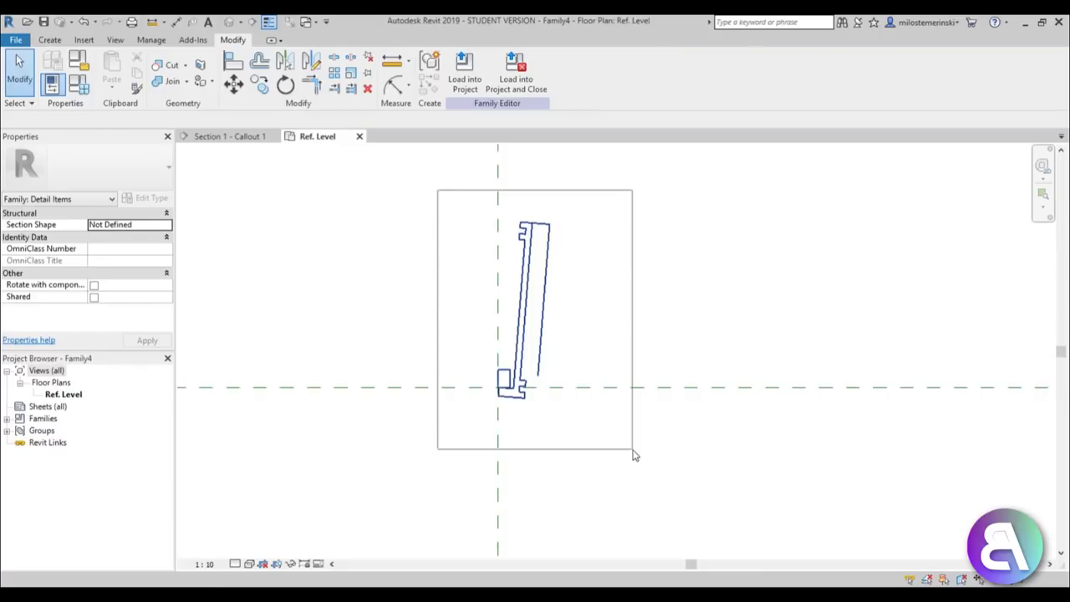
{"action": "left_click", "coordinate": [286, 94]}
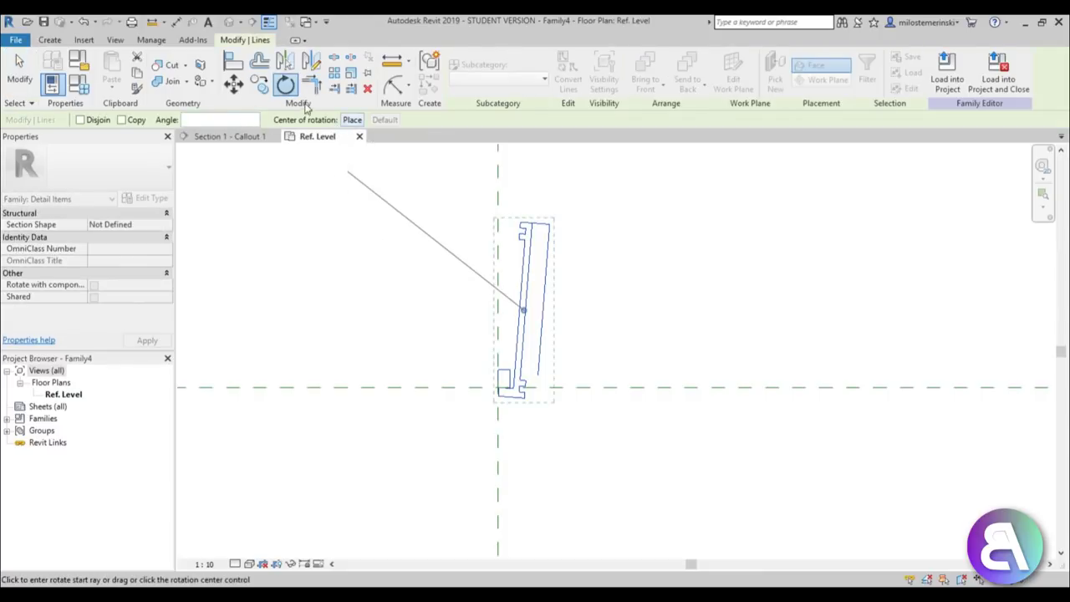
{"action": "left_click", "coordinate": [351, 124]}
{"action": "scroll", "coordinate": [506, 402], "scroll_direction": "up", "scroll_amount": 3}
{"action": "scroll", "coordinate": [488, 359], "scroll_direction": "up", "scroll_amount": 2}
{"action": "scroll", "coordinate": [422, 308], "scroll_direction": "up", "scroll_amount": 2}
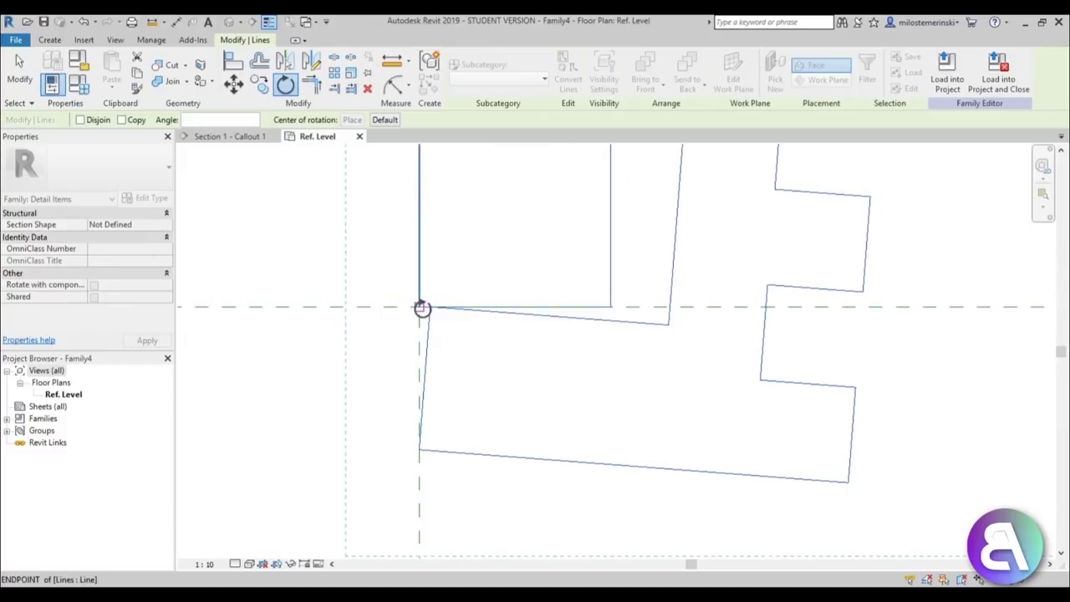
{"action": "left_click", "coordinate": [422, 309]}
Step: Rotate the profile 180° and reload it into the project, overwriting the existing family
{"action": "scroll", "coordinate": [557, 430], "scroll_direction": "down", "scroll_amount": 2}
{"action": "scroll", "coordinate": [552, 425], "scroll_direction": "down", "scroll_amount": 2}
{"action": "scroll", "coordinate": [548, 418], "scroll_direction": "down", "scroll_amount": 2}
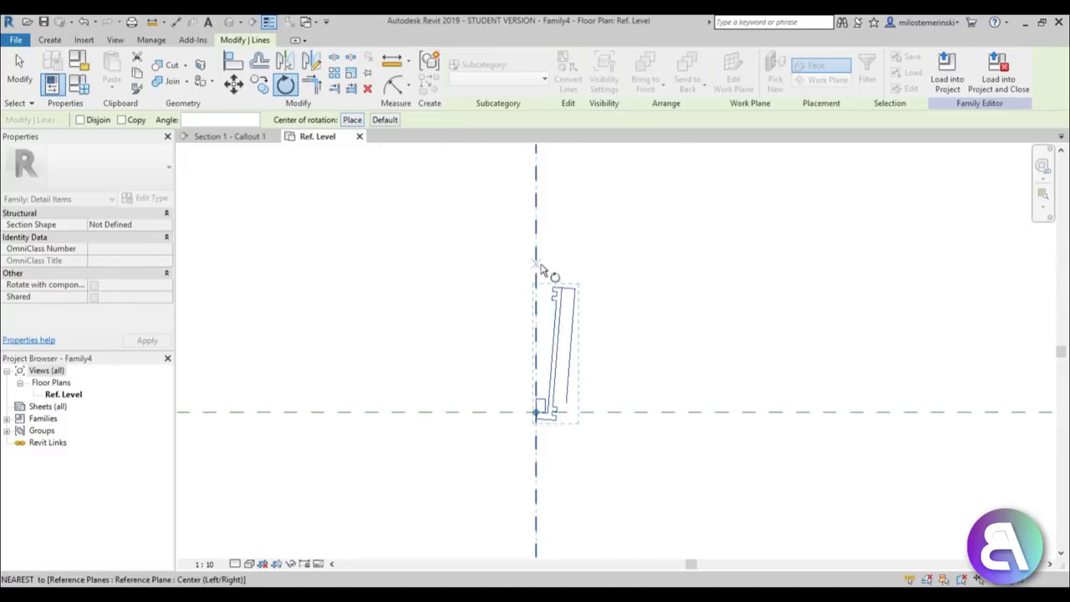
{"action": "left_click", "coordinate": [538, 262]}
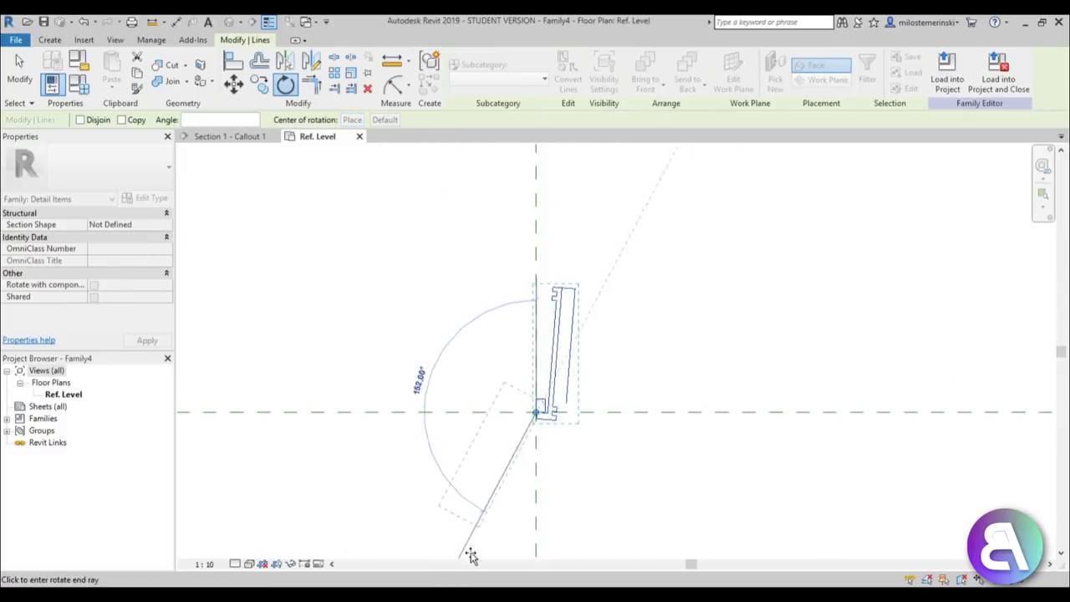
{"action": "left_click", "coordinate": [536, 542]}
{"action": "left_click", "coordinate": [946, 75]}
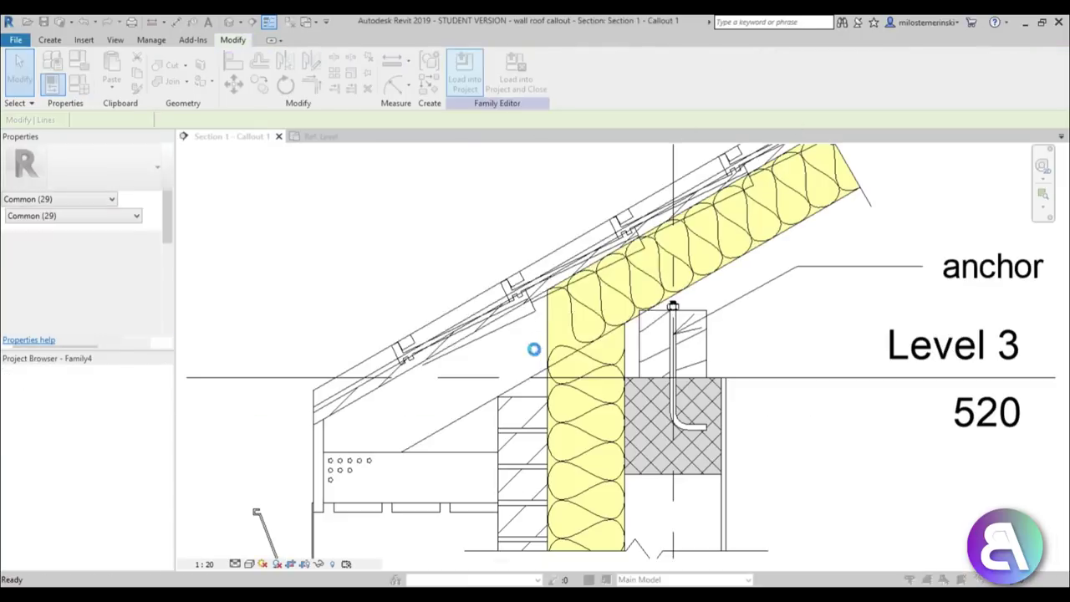
{"action": "left_click", "coordinate": [486, 305]}
Step: Move the shingle repeating detail up onto the sloped roof line
{"action": "scroll", "coordinate": [476, 284], "scroll_direction": "down", "scroll_amount": 2}
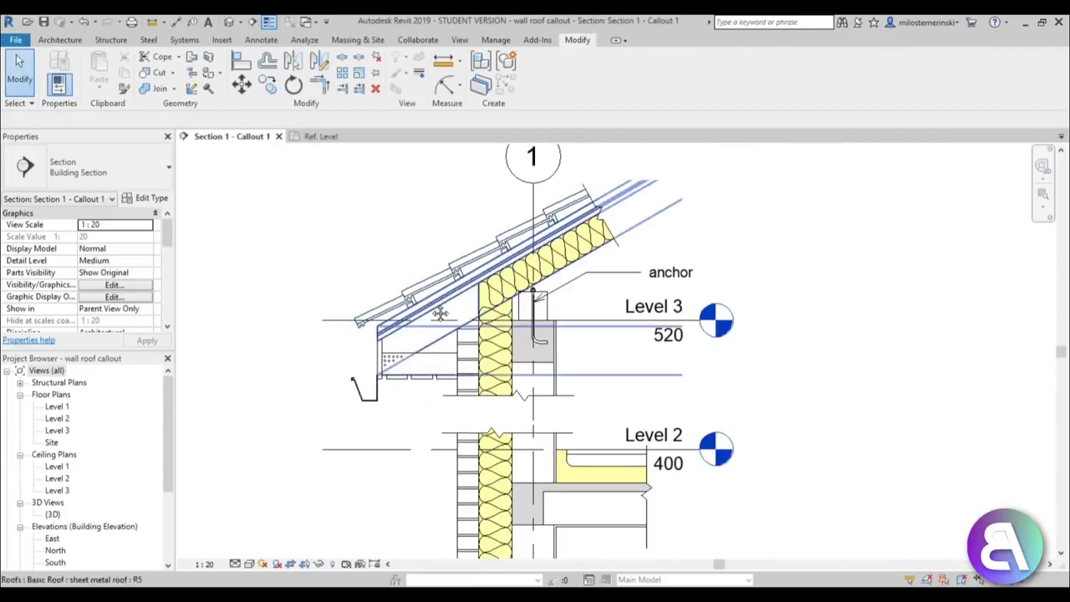
{"action": "scroll", "coordinate": [471, 266], "scroll_direction": "up", "scroll_amount": 3}
{"action": "left_click", "coordinate": [471, 266]}
{"action": "scroll", "coordinate": [470, 267], "scroll_direction": "down", "scroll_amount": 2}
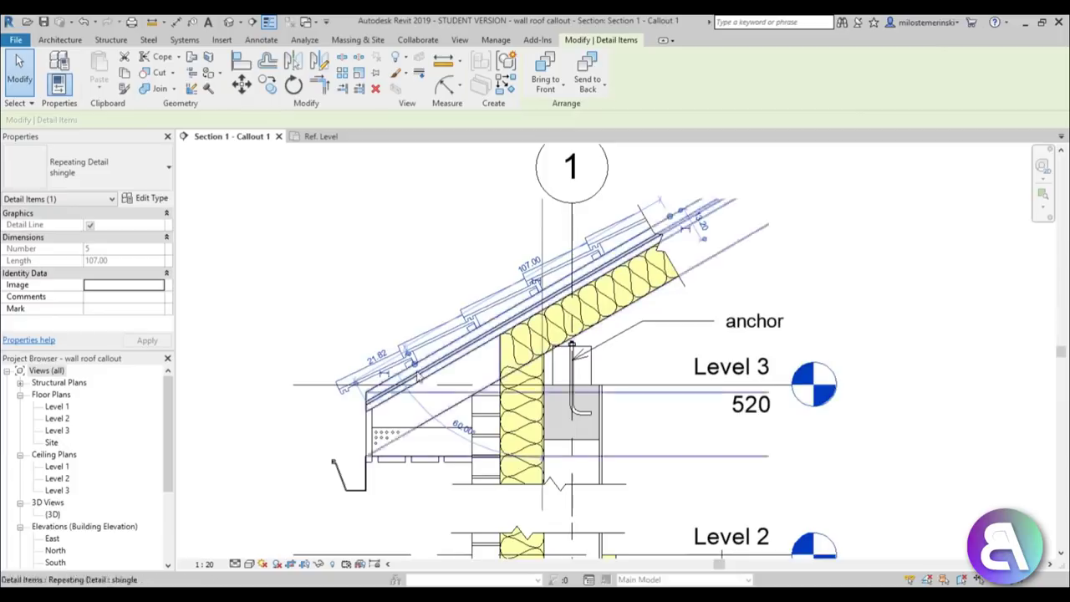
{"action": "scroll", "coordinate": [510, 318], "scroll_direction": "up", "scroll_amount": 2}
{"action": "scroll", "coordinate": [516, 324], "scroll_direction": "up", "scroll_amount": 2}
{"action": "left_click_drag", "start_coordinate": [530, 302], "coordinate": [586, 267]}
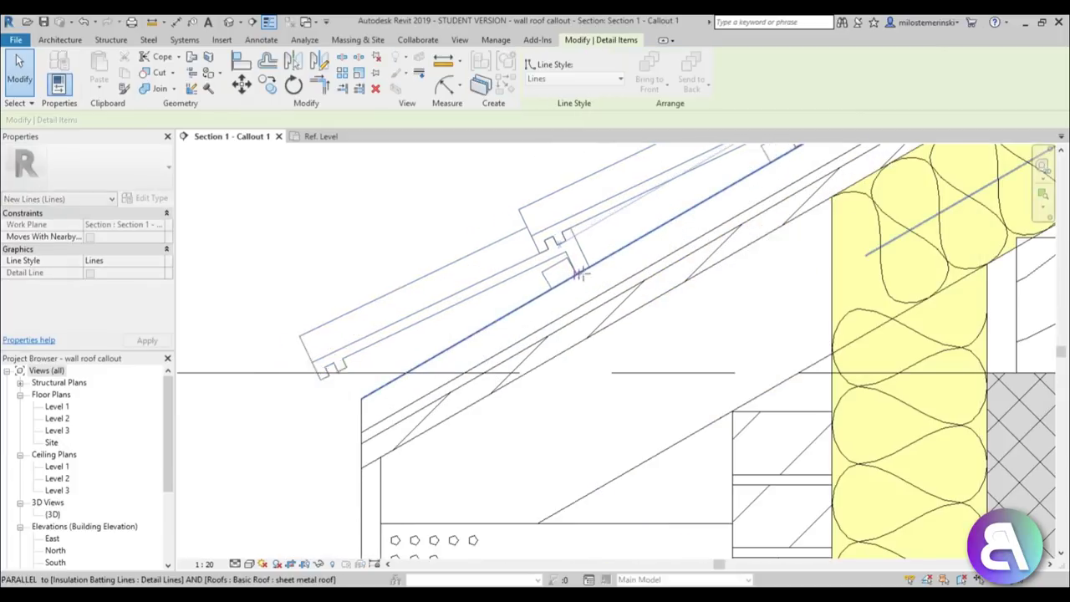
{"action": "key", "text": "Escape"}
Step: Adjust the shingle repeating detail so the tiles sit against the roof line
{"action": "scroll", "coordinate": [475, 345], "scroll_direction": "down", "scroll_amount": 3}
{"action": "scroll", "coordinate": [476, 343], "scroll_direction": "down", "scroll_amount": 2}
{"action": "scroll", "coordinate": [494, 335], "scroll_direction": "up", "scroll_amount": 4}
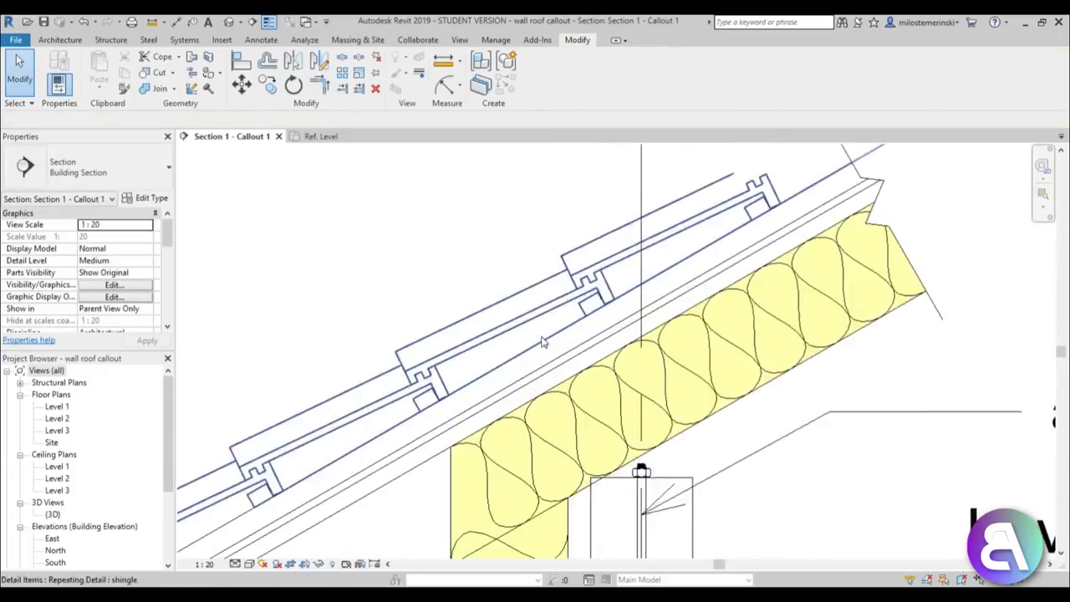
{"action": "scroll", "coordinate": [506, 331], "scroll_direction": "down", "scroll_amount": 1}
{"action": "middle_click_drag", "start_coordinate": [511, 392], "coordinate": [511, 325]}
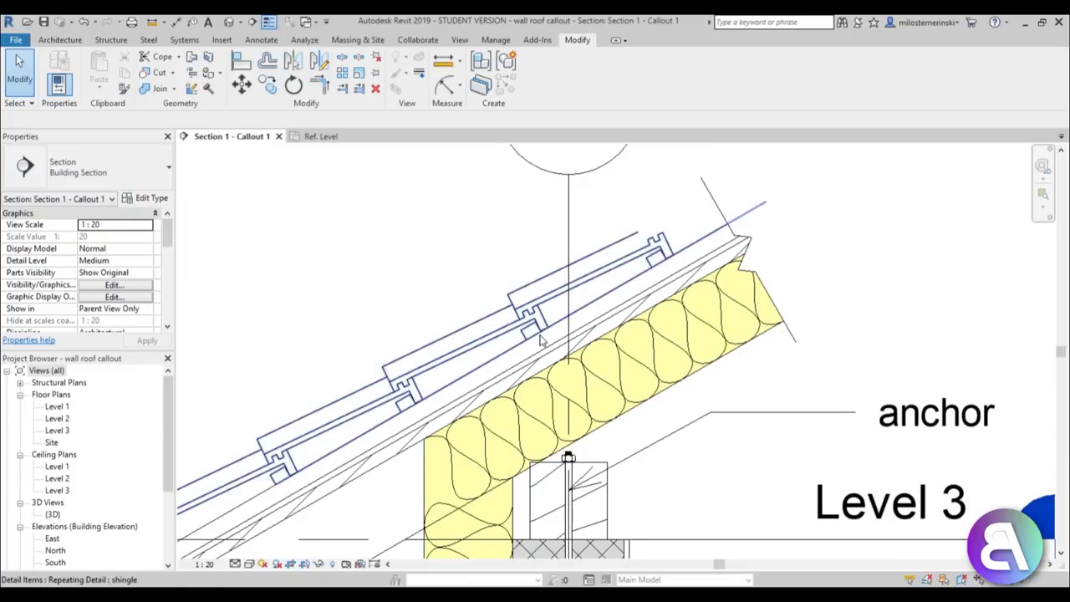
{"action": "left_click", "coordinate": [529, 335]}
{"action": "left_click", "coordinate": [776, 203]}
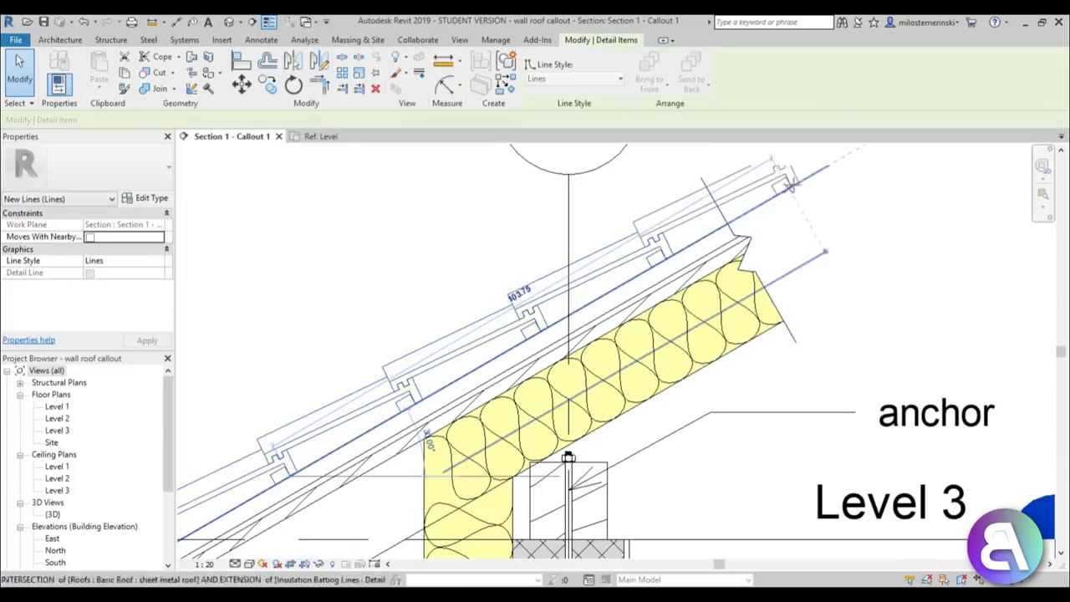
{"action": "key", "text": "Escape"}
{"action": "scroll", "coordinate": [799, 226], "scroll_direction": "down", "scroll_amount": 3}
{"action": "scroll", "coordinate": [529, 292], "scroll_direction": "up", "scroll_amount": 1}
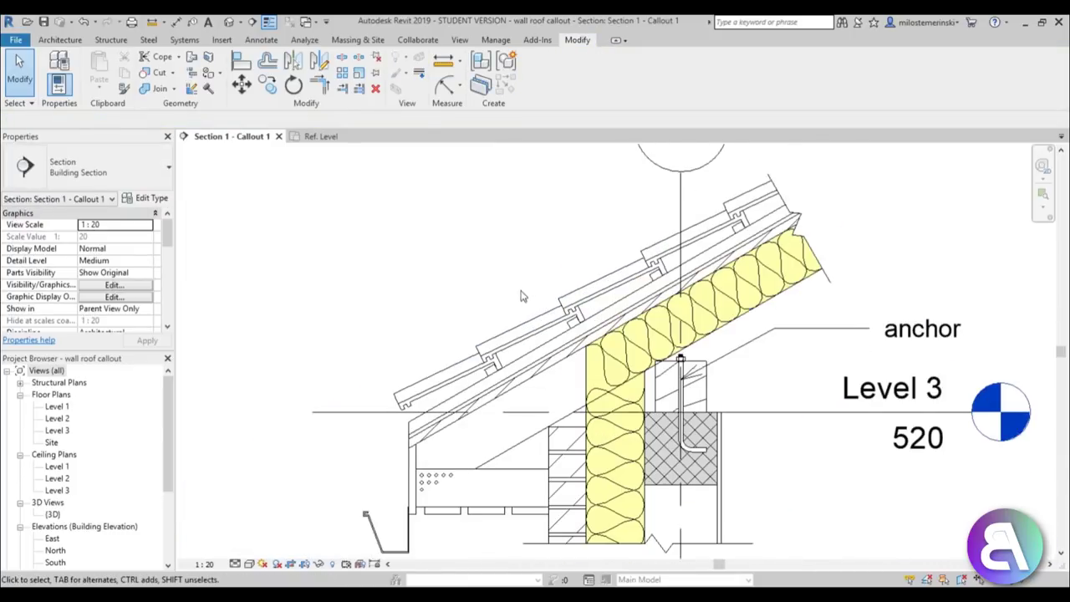
{"action": "scroll", "coordinate": [469, 301], "scroll_direction": "up", "scroll_amount": 1}
{"action": "scroll", "coordinate": [364, 335], "scroll_direction": "up", "scroll_amount": 1}
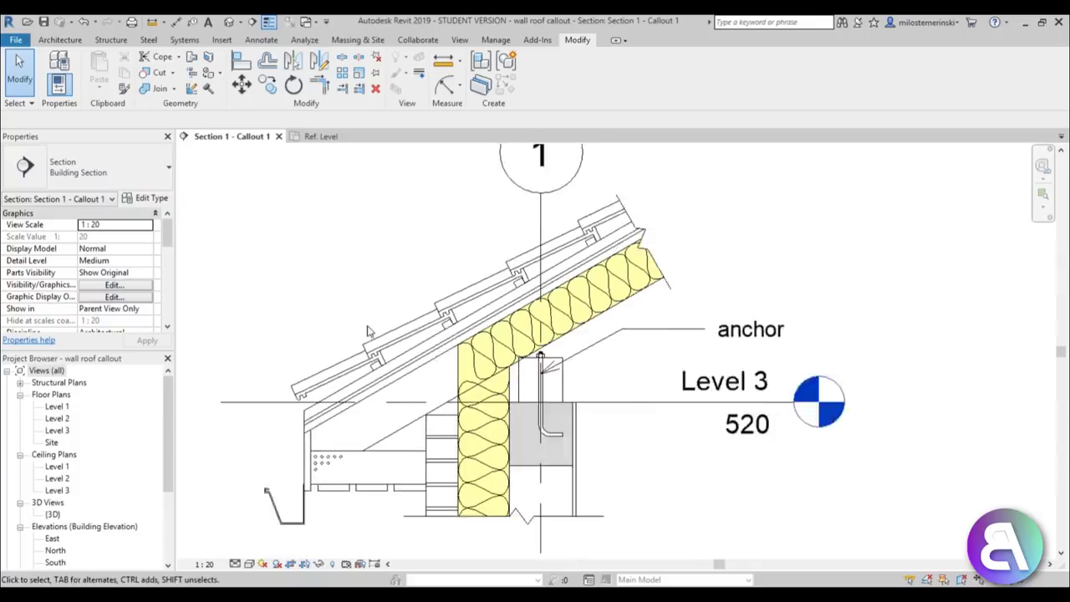
{"action": "scroll", "coordinate": [373, 317], "scroll_direction": "down", "scroll_amount": 2}
{"action": "scroll", "coordinate": [351, 209], "scroll_direction": "down", "scroll_amount": 2}
{"action": "scroll", "coordinate": [234, 360], "scroll_direction": "up", "scroll_amount": 1}
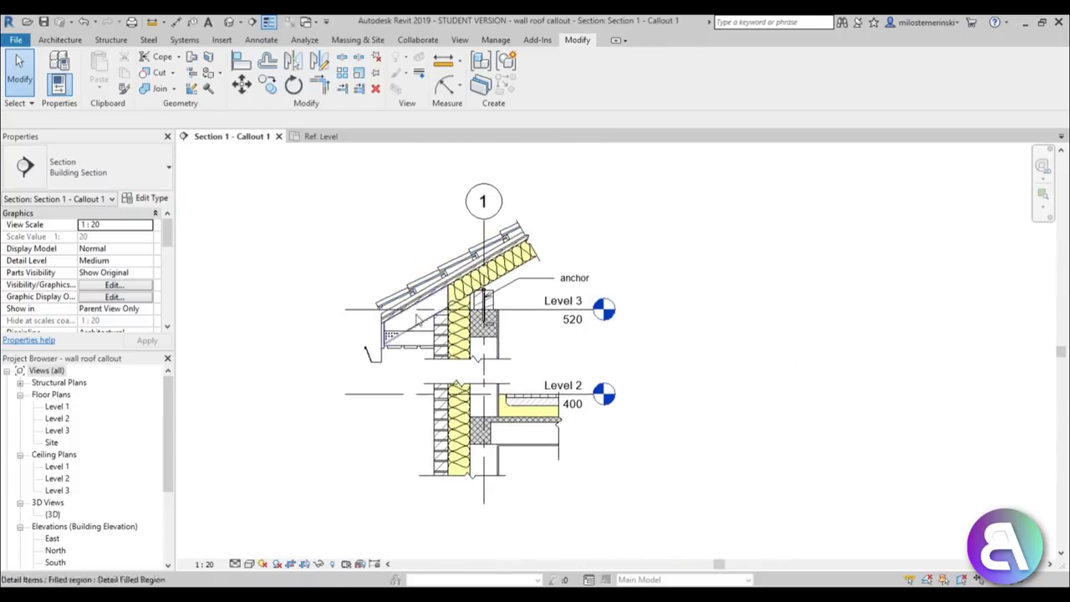
{"action": "scroll", "coordinate": [199, 306], "scroll_direction": "up", "scroll_amount": 1}
{"action": "scroll", "coordinate": [611, 304], "scroll_direction": "down", "scroll_amount": 1}
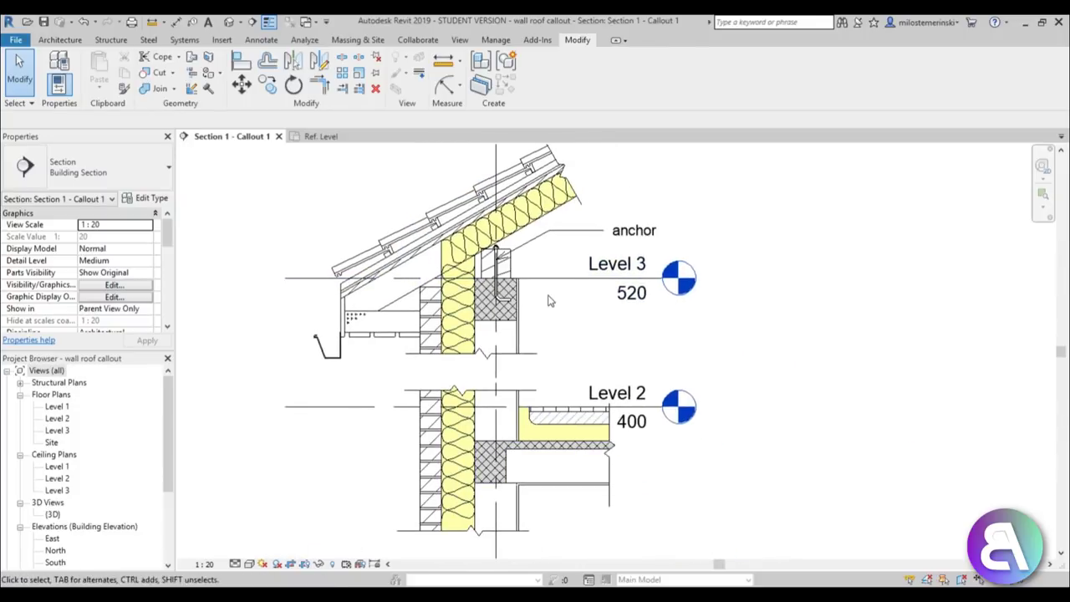